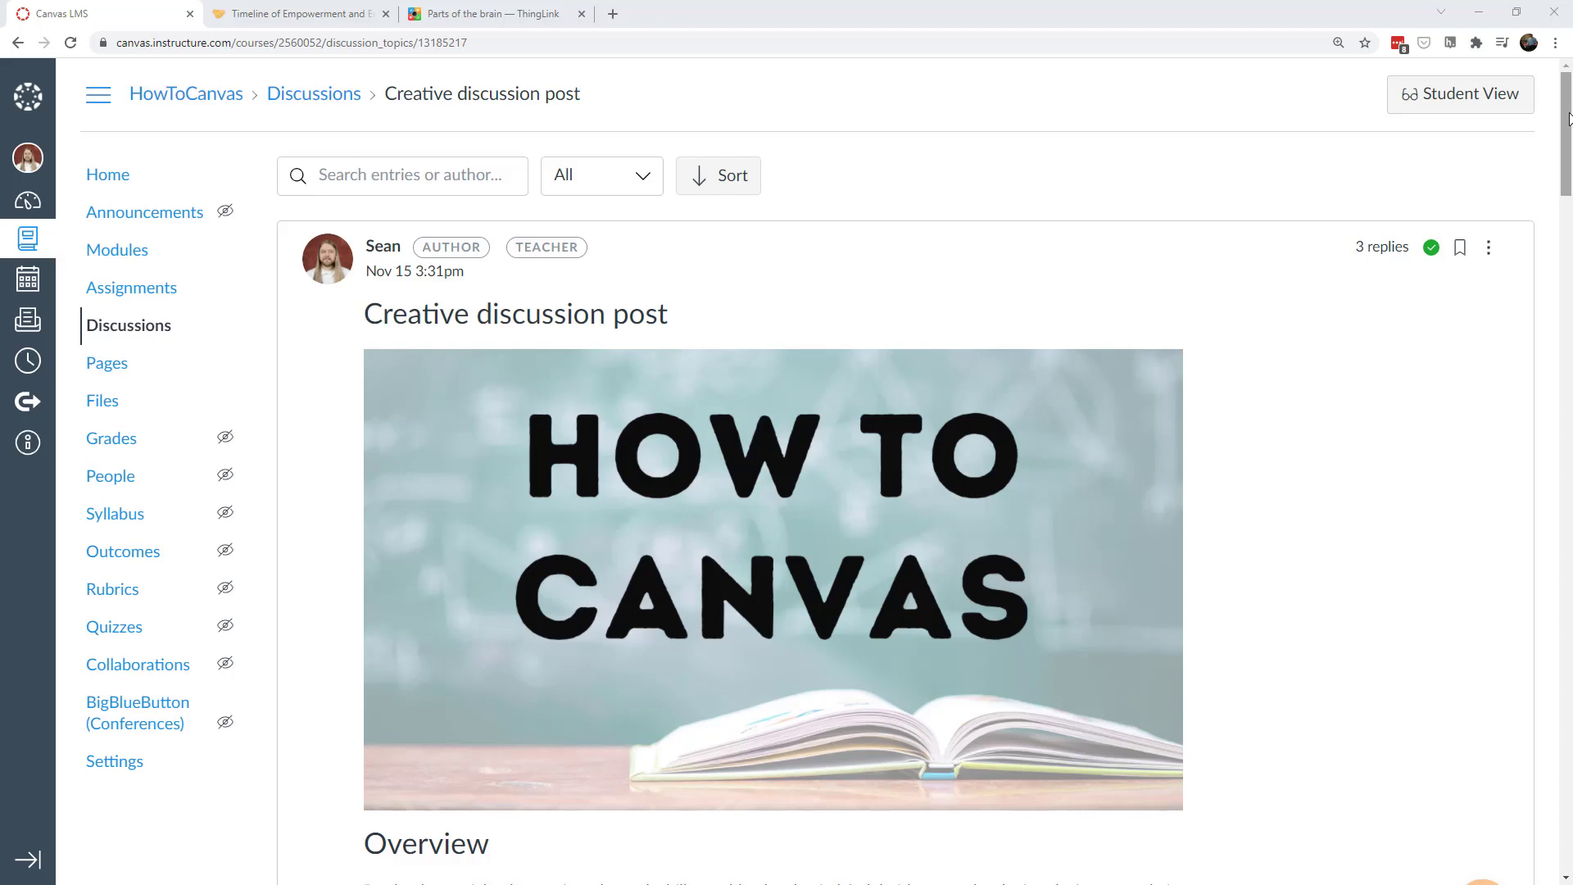
- Scroll down the discussion and highlight the six paragraphs of the plain-text reply
left_click_drag(1569, 119, 1569, 296)
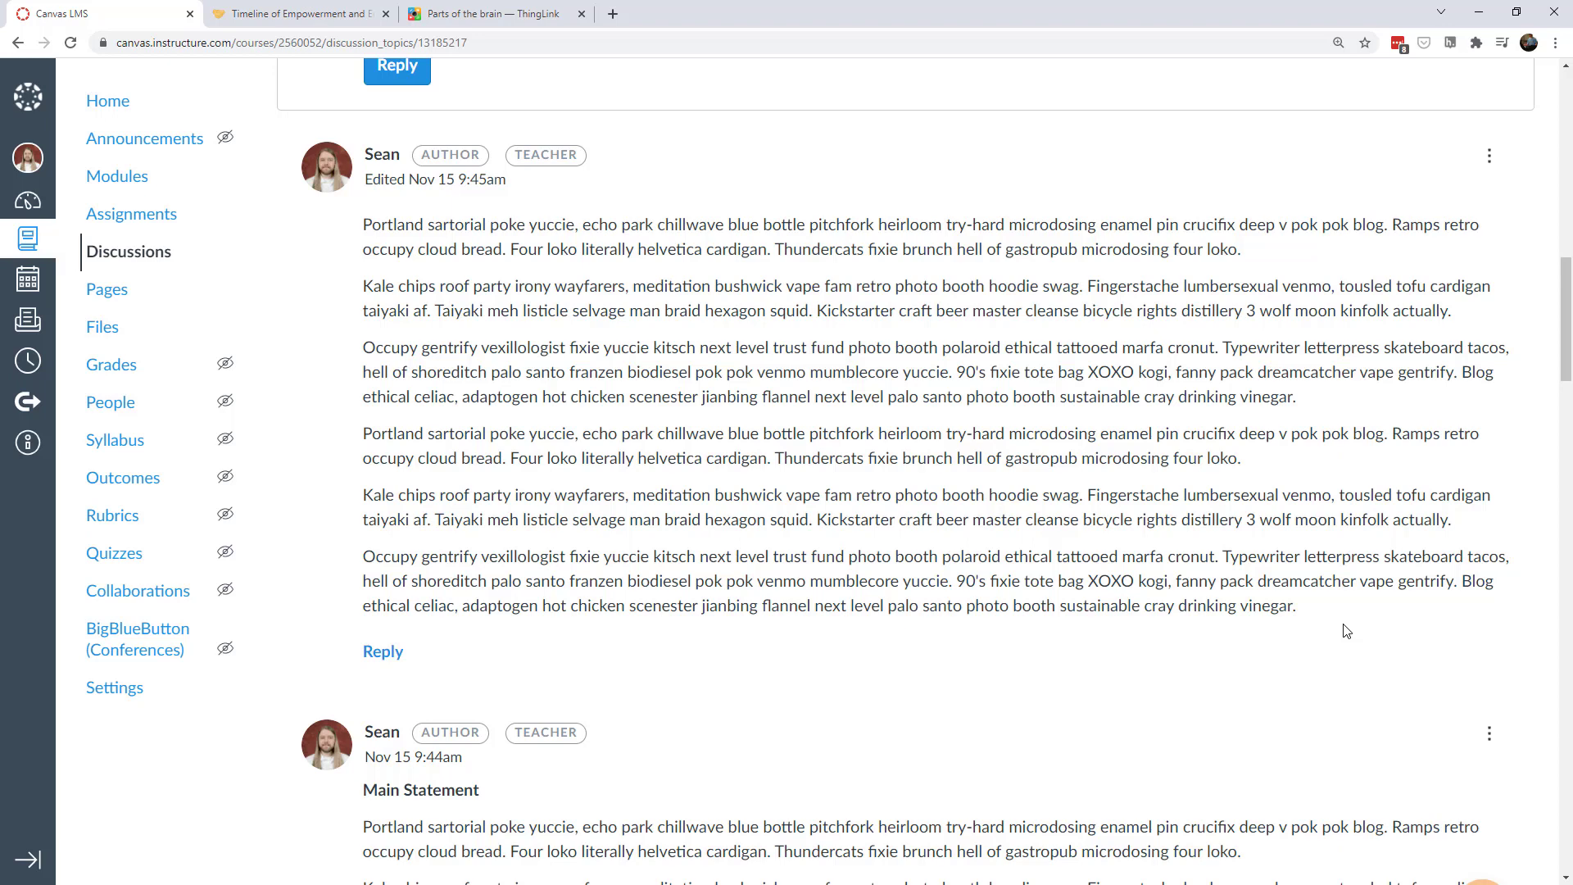
left_click_drag(367, 221, 1311, 608)
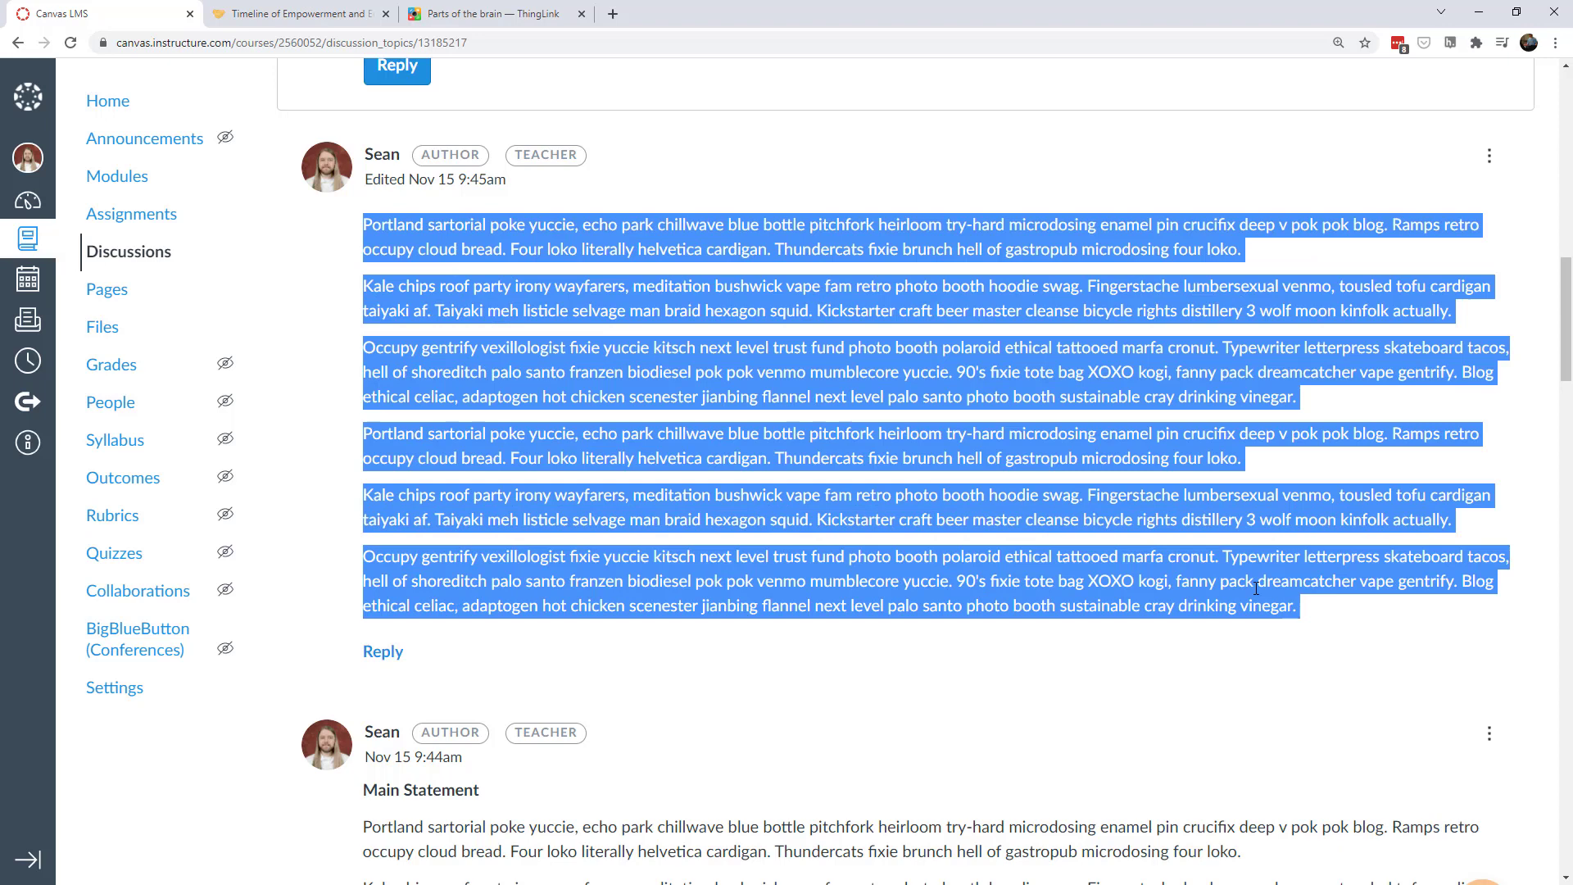
left_click(1314, 610)
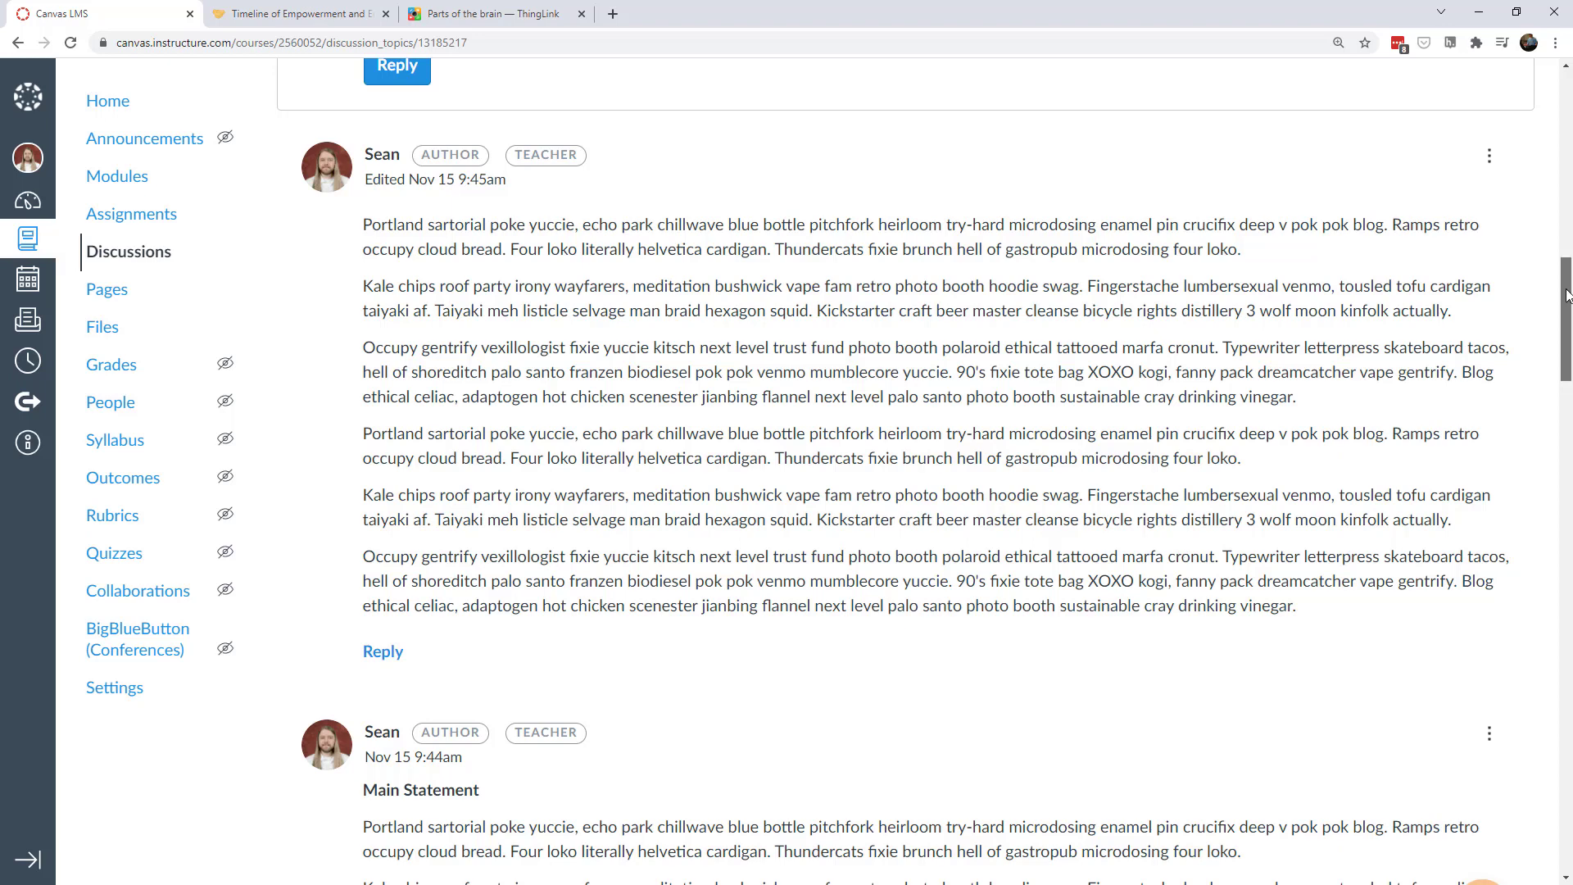
- Scroll on to the styled reply with section headings, ART=CHANGE image and Padlet timeline
left_click_drag(1567, 295, 1567, 368)
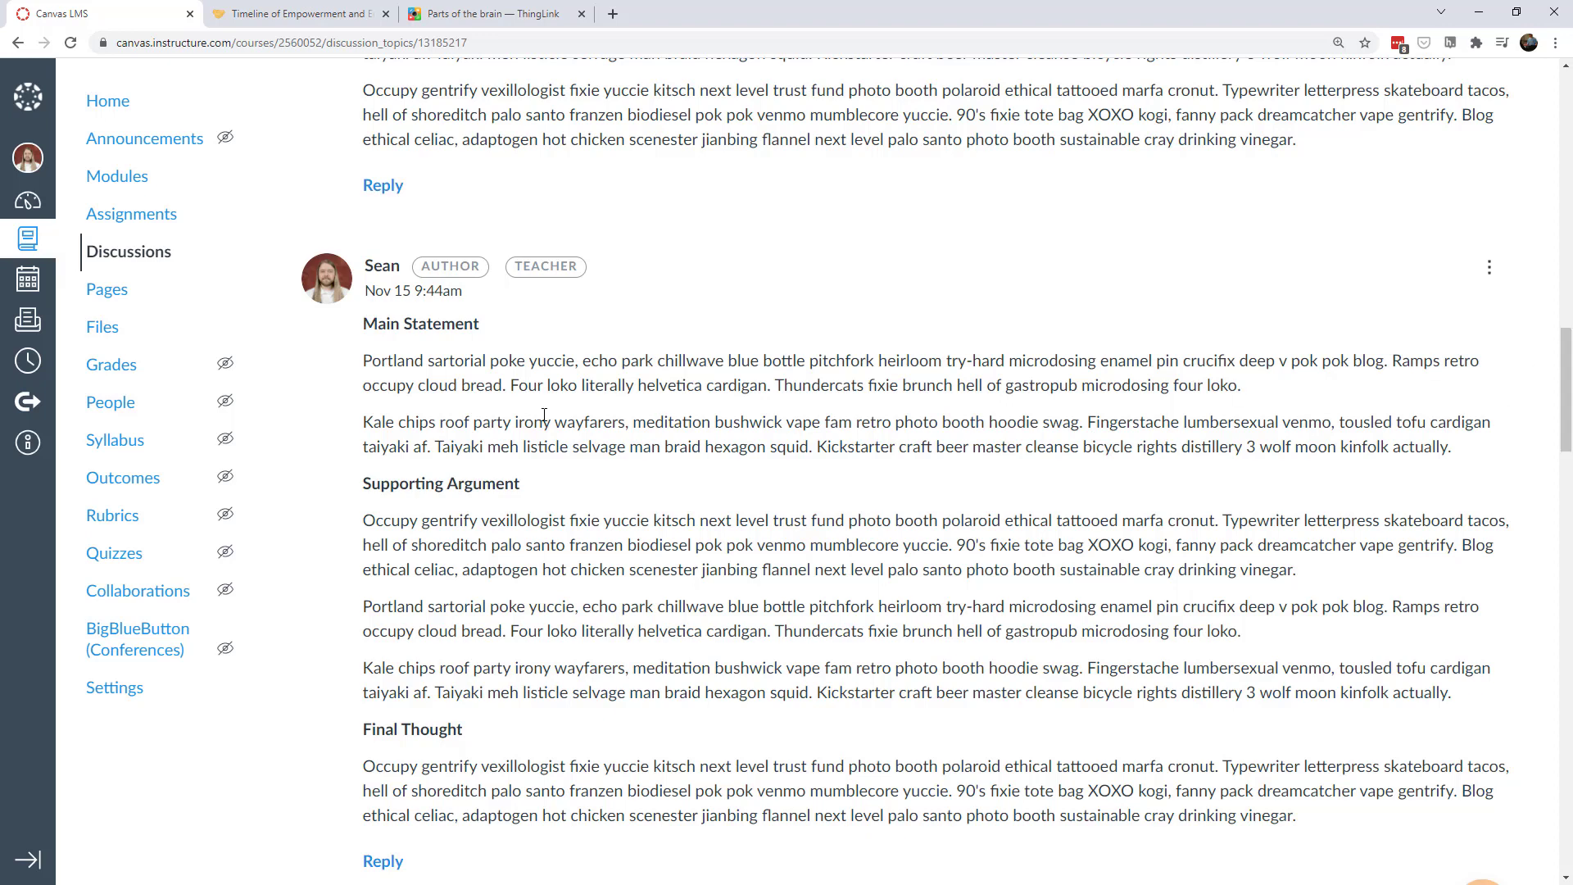
left_click_drag(381, 360, 947, 793)
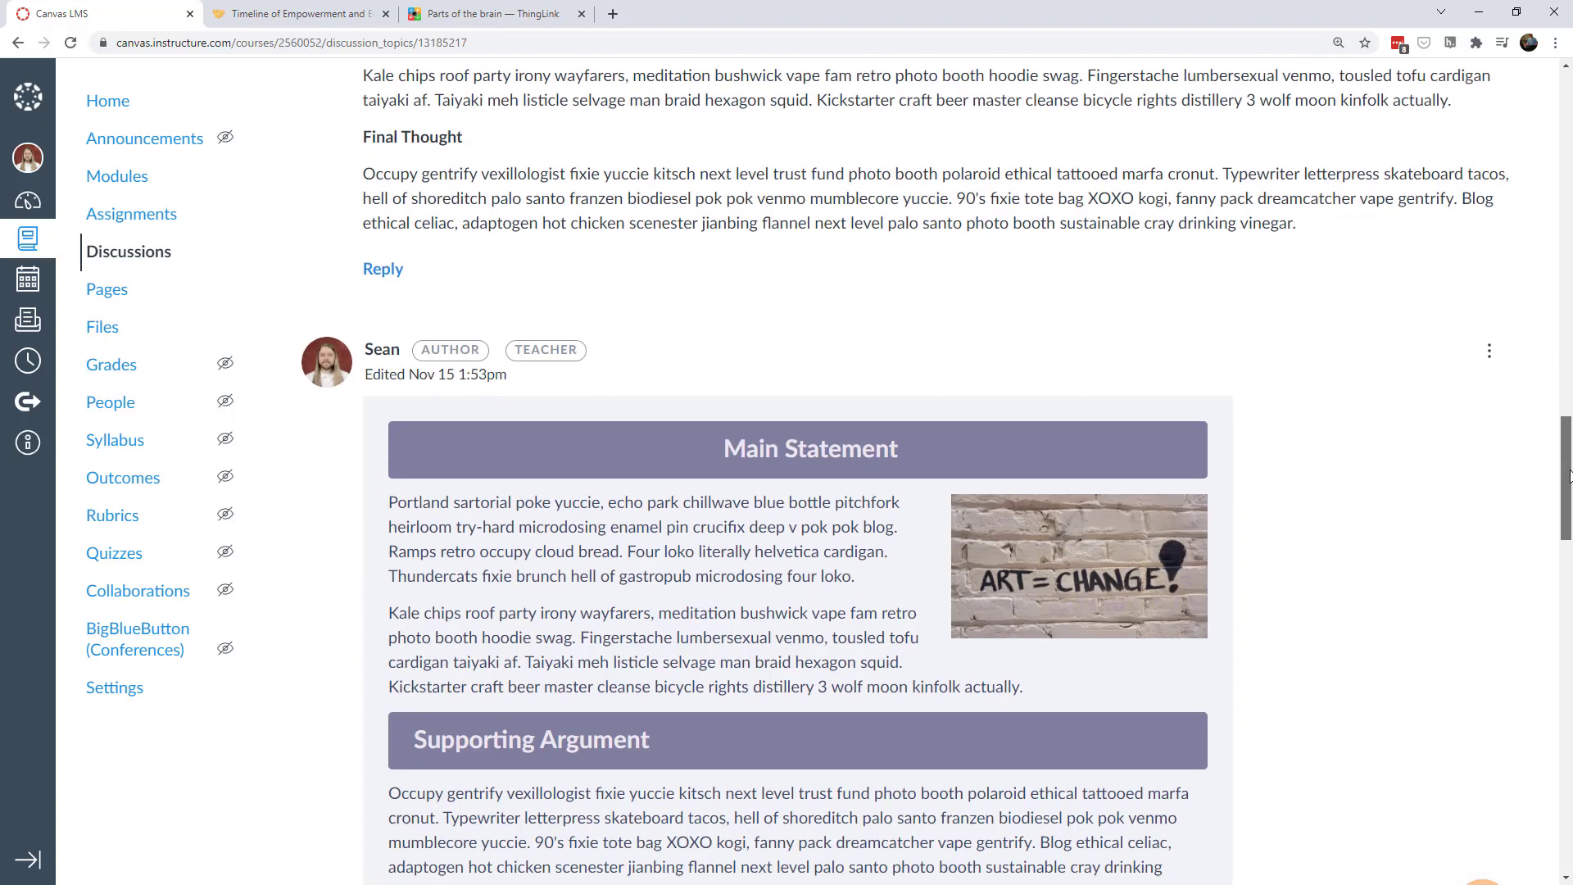
left_click_drag(1567, 384, 1571, 524)
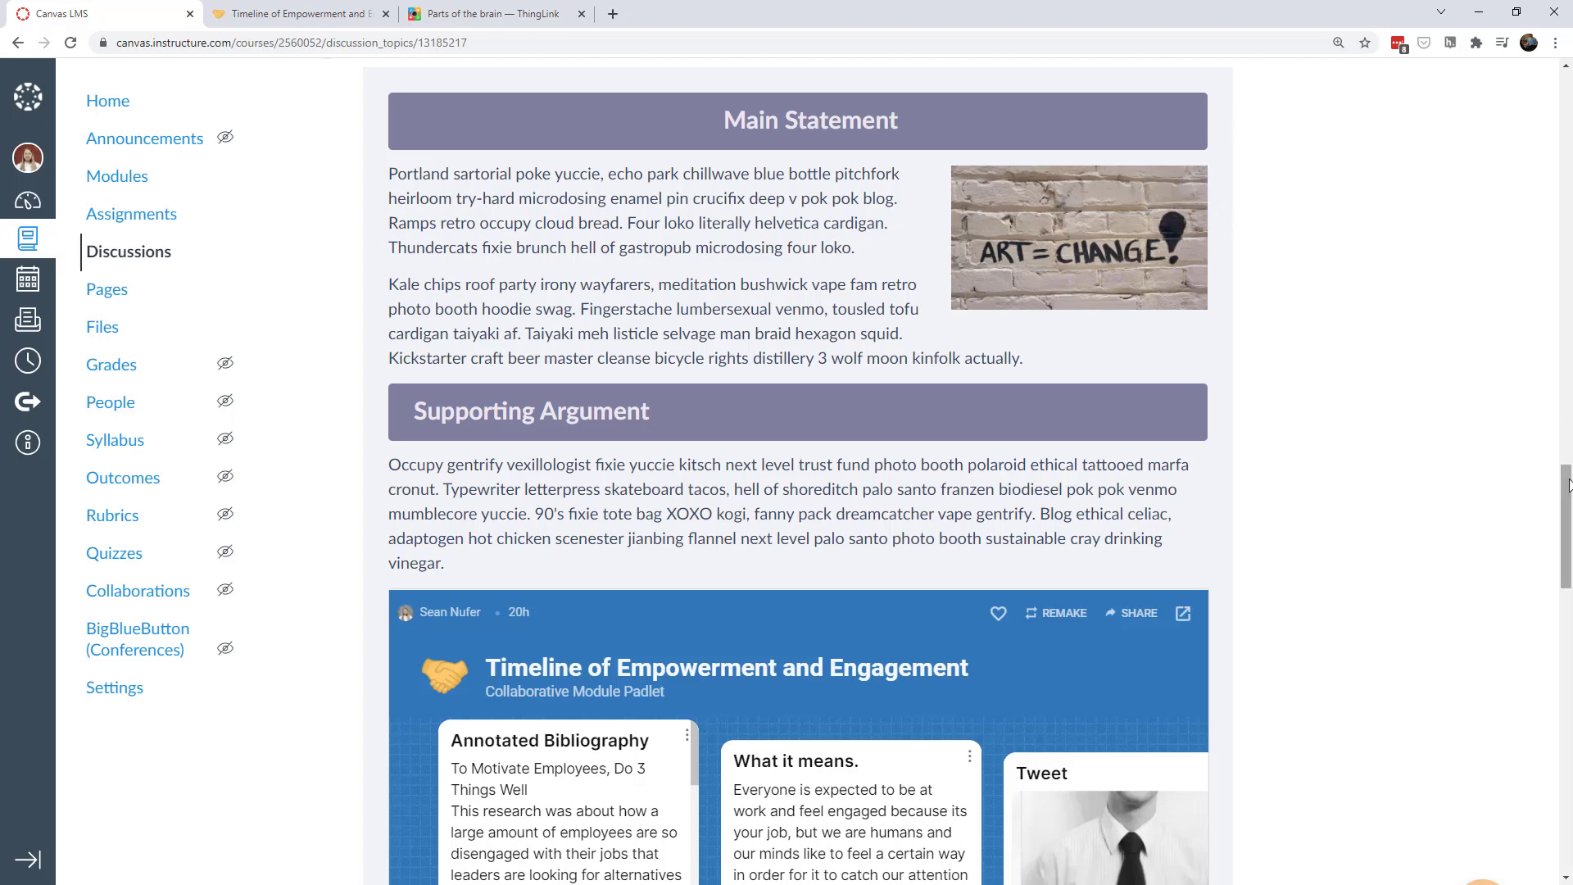
left_click_drag(1566, 491, 1567, 559)
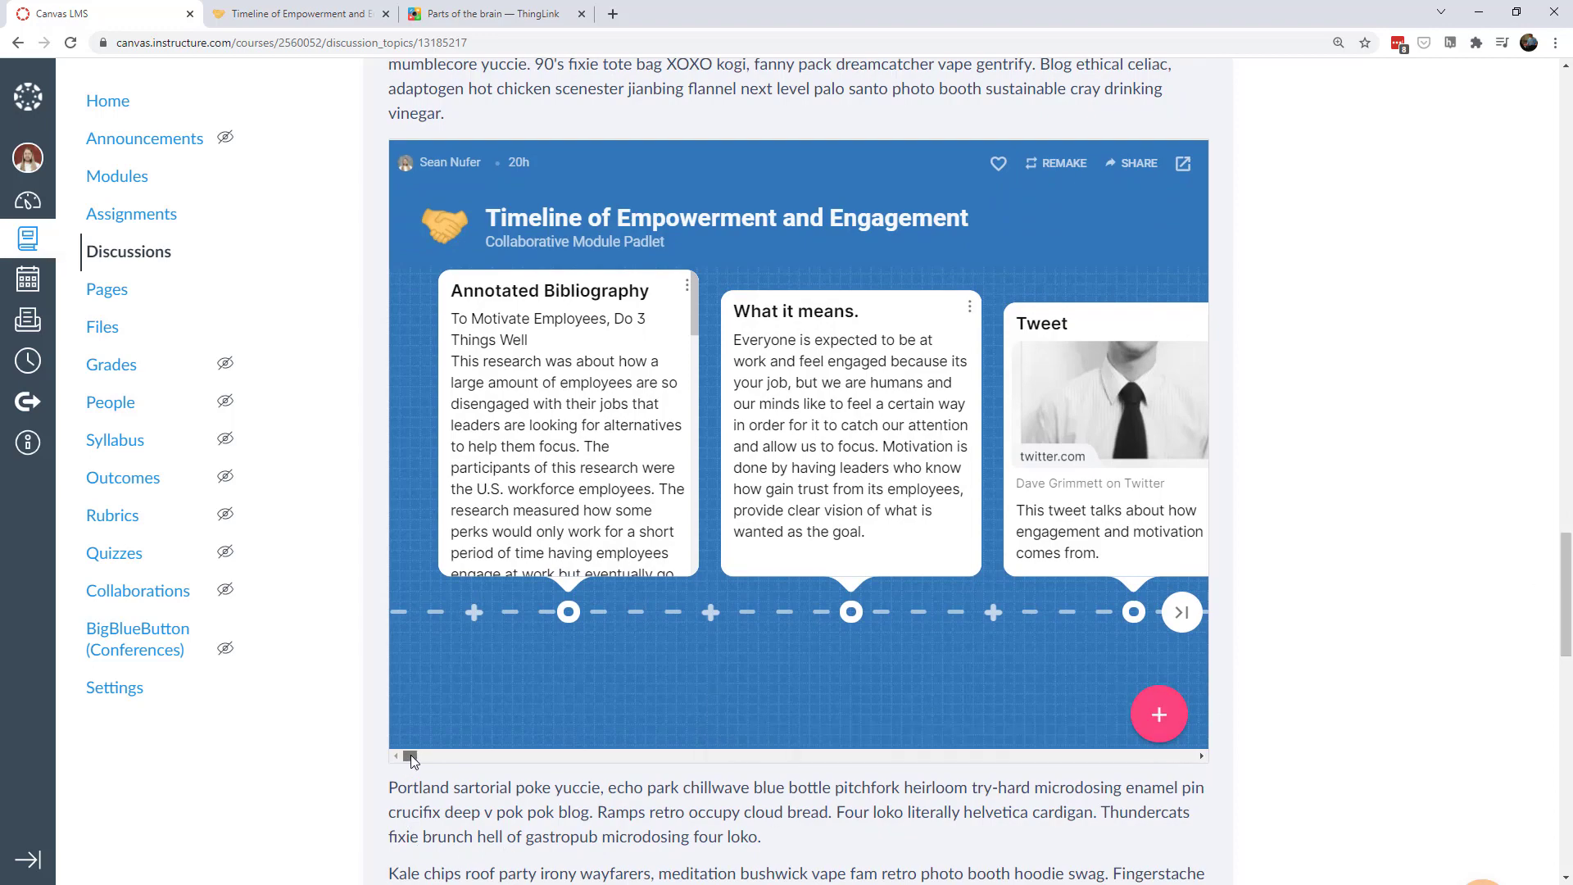
left_click_drag(410, 755, 451, 766)
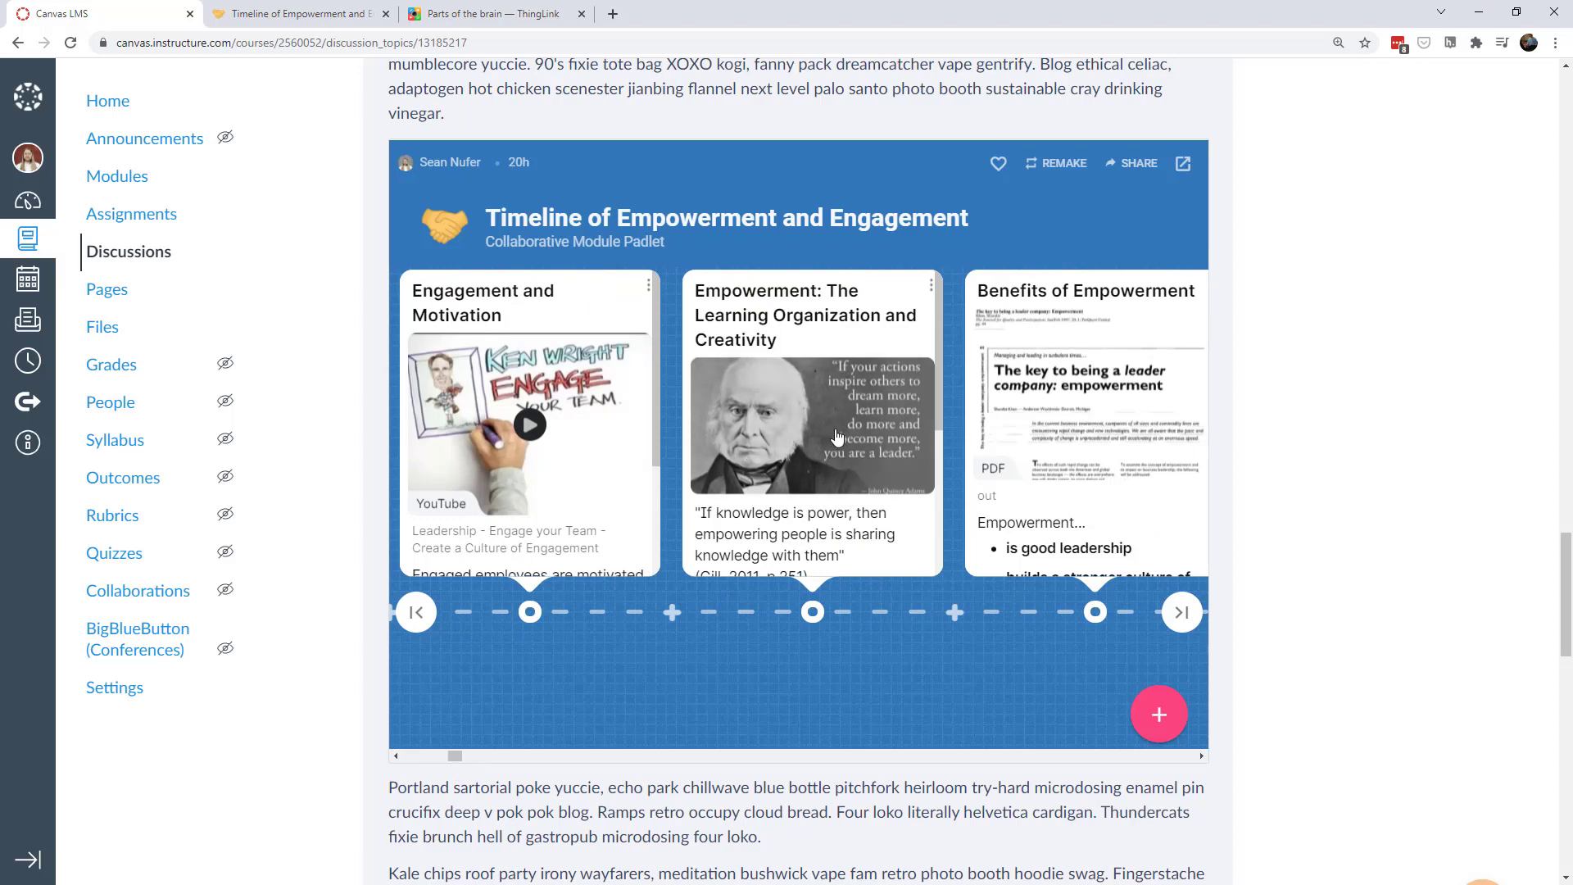
scroll(937, 356, "down", 2)
left_click_drag(942, 413, 935, 351)
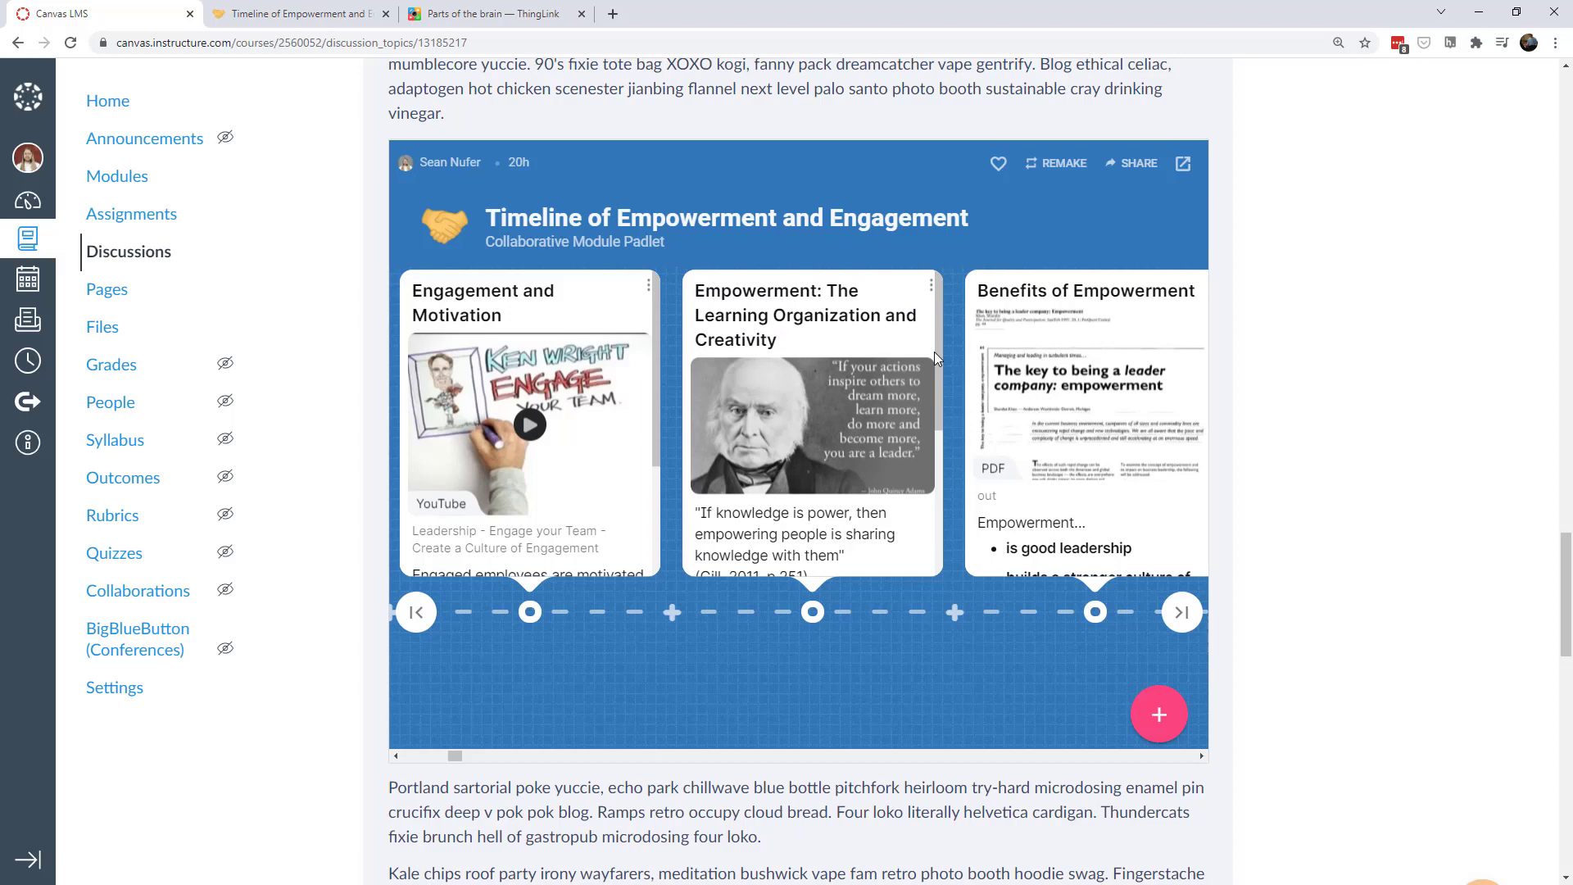
left_click_drag(1568, 564, 1567, 689)
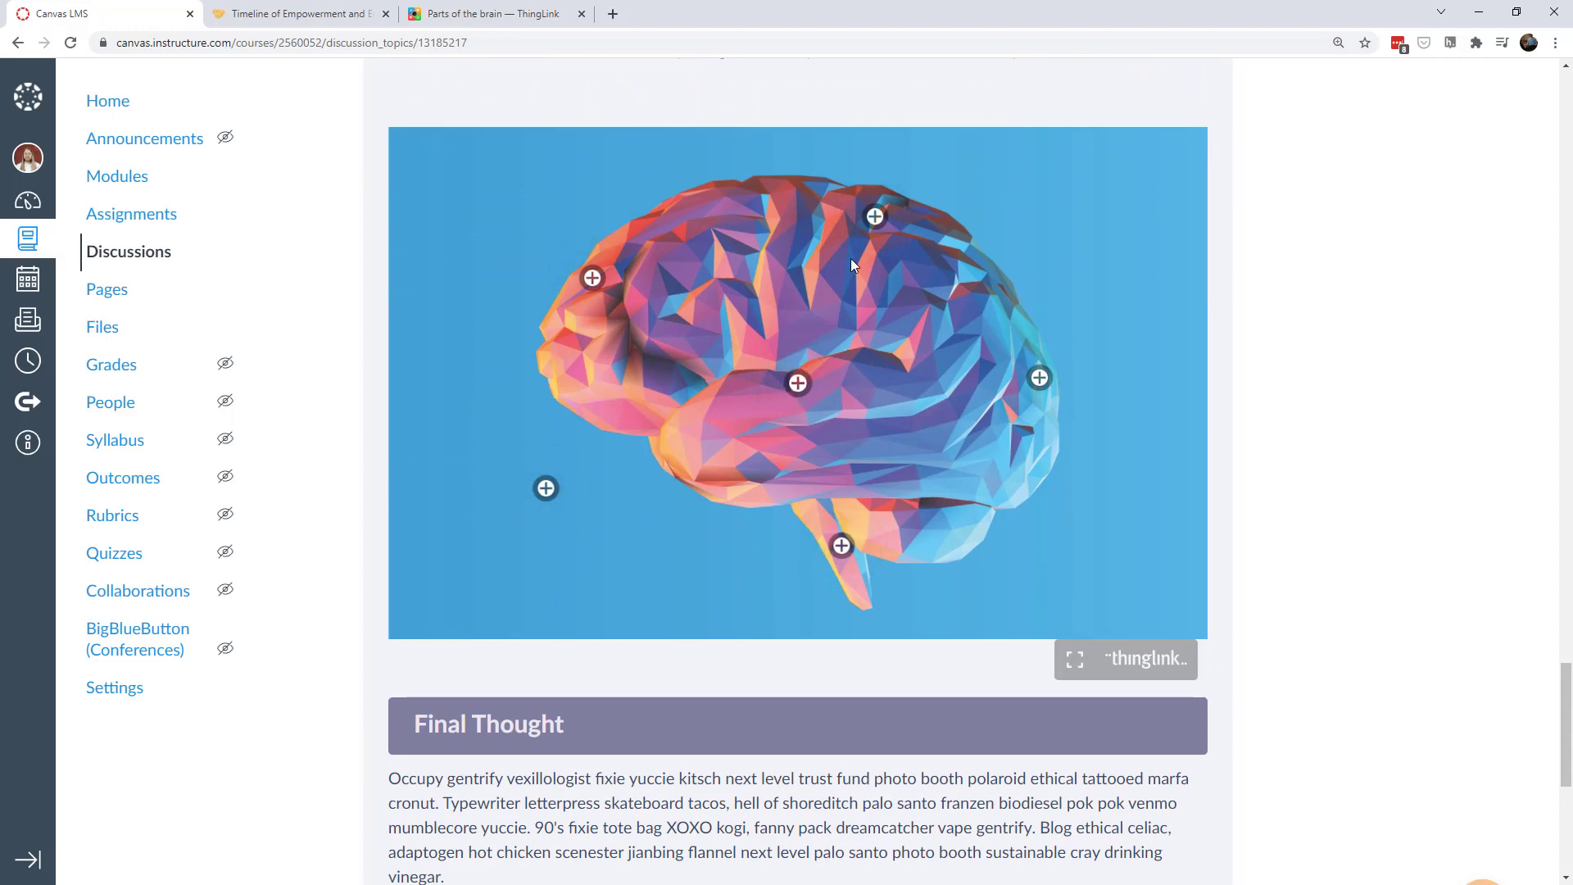
left_click(875, 215)
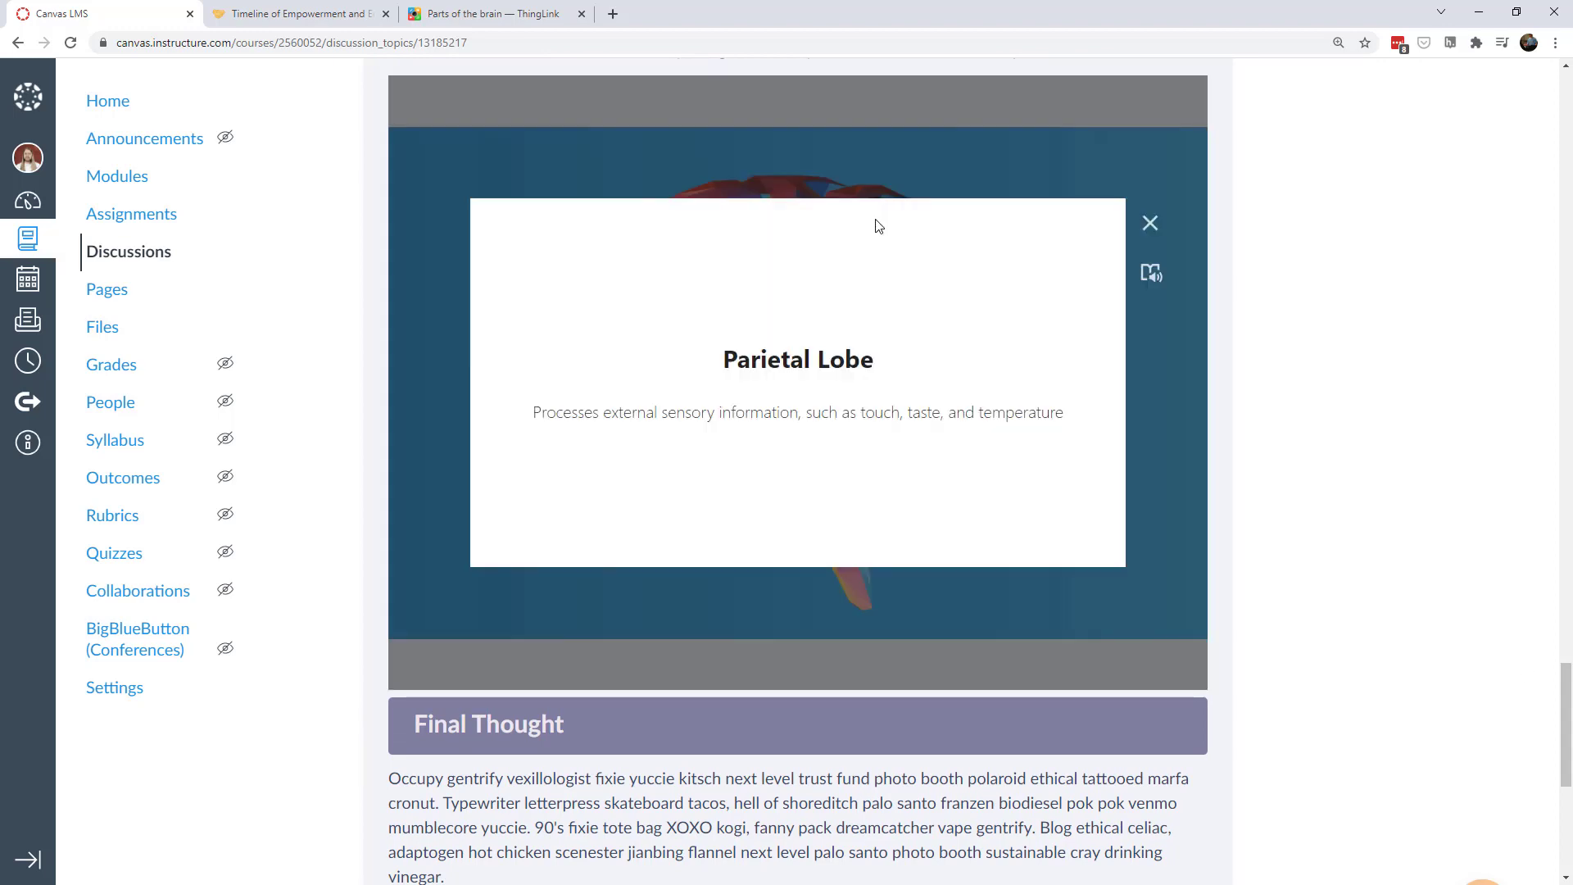
left_click(1150, 222)
left_click(546, 489)
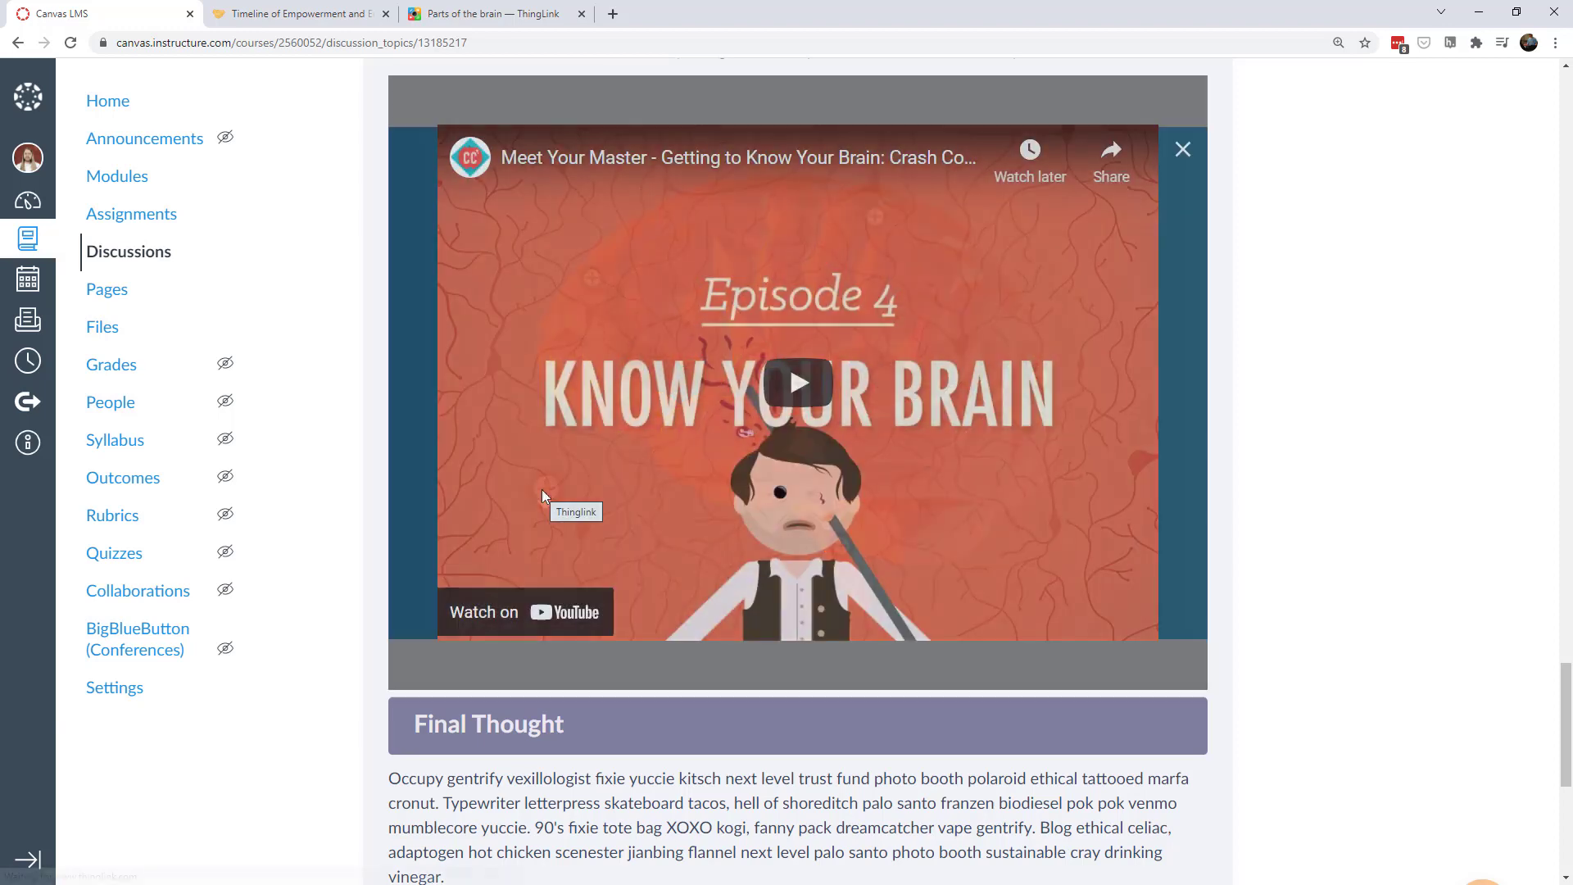
left_click(1182, 148)
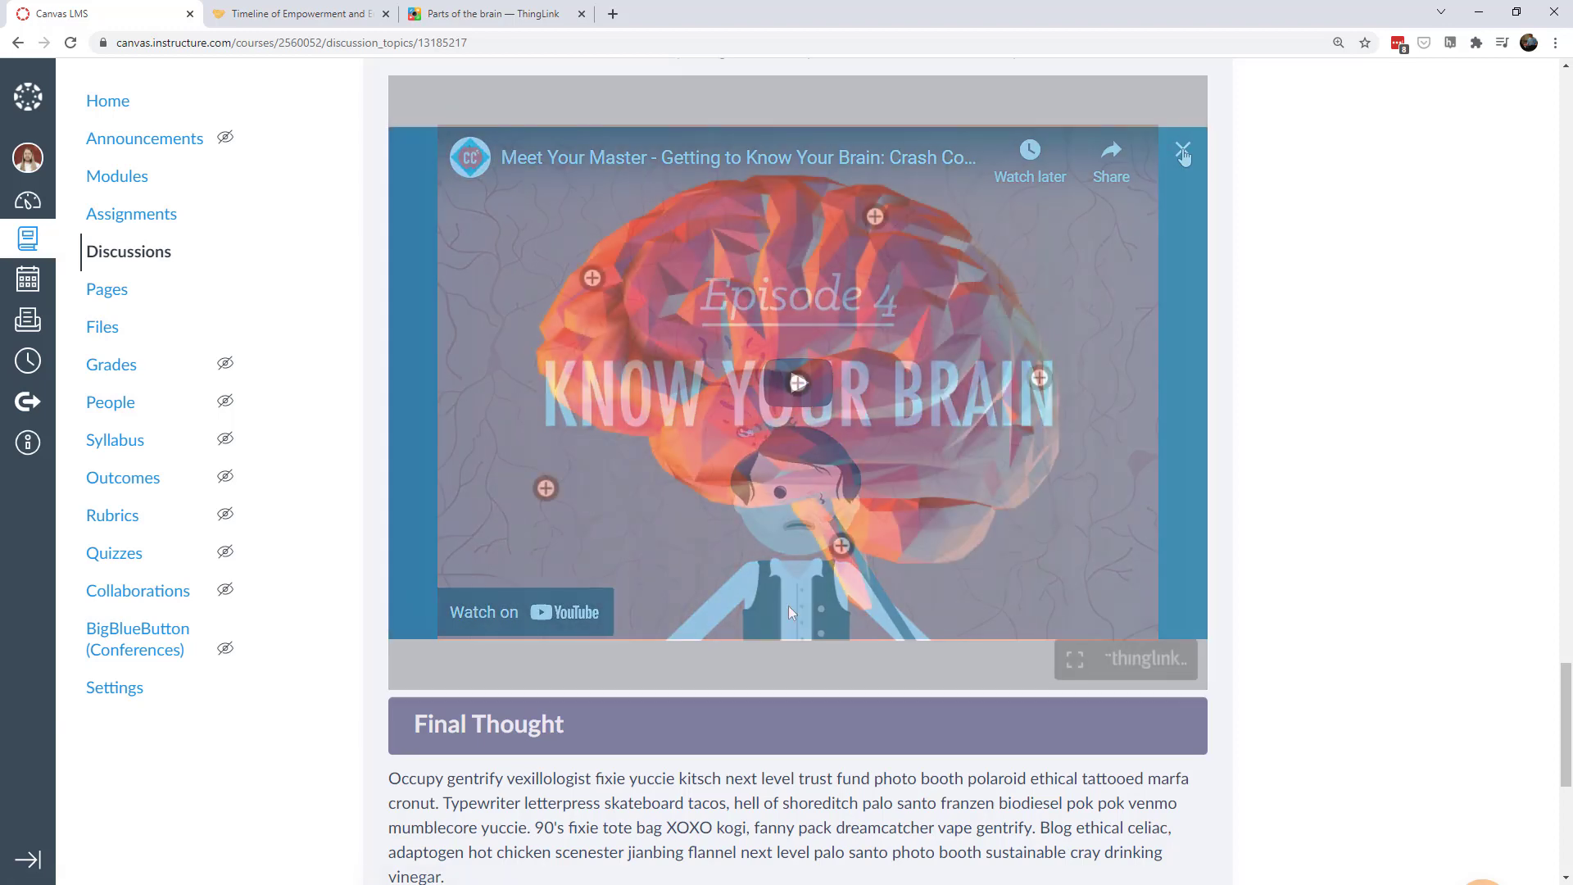
left_click_drag(1569, 690, 1544, 495)
- Edit the styled reply so its raw HTML source sits beside the rendered post
scroll(1510, 334, "up", 3)
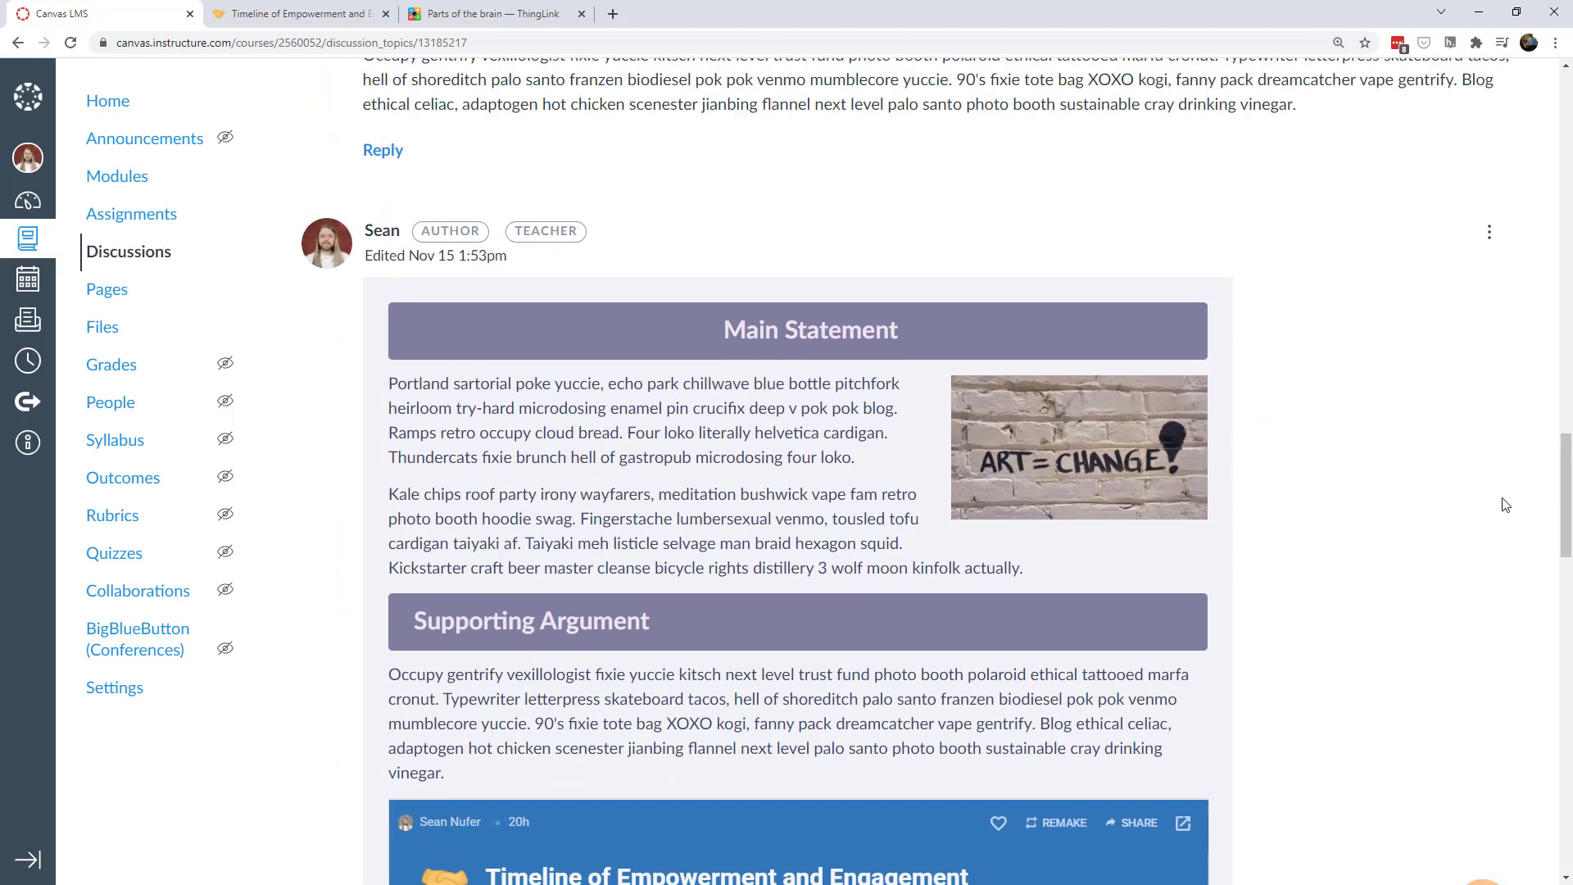
left_click(1490, 240)
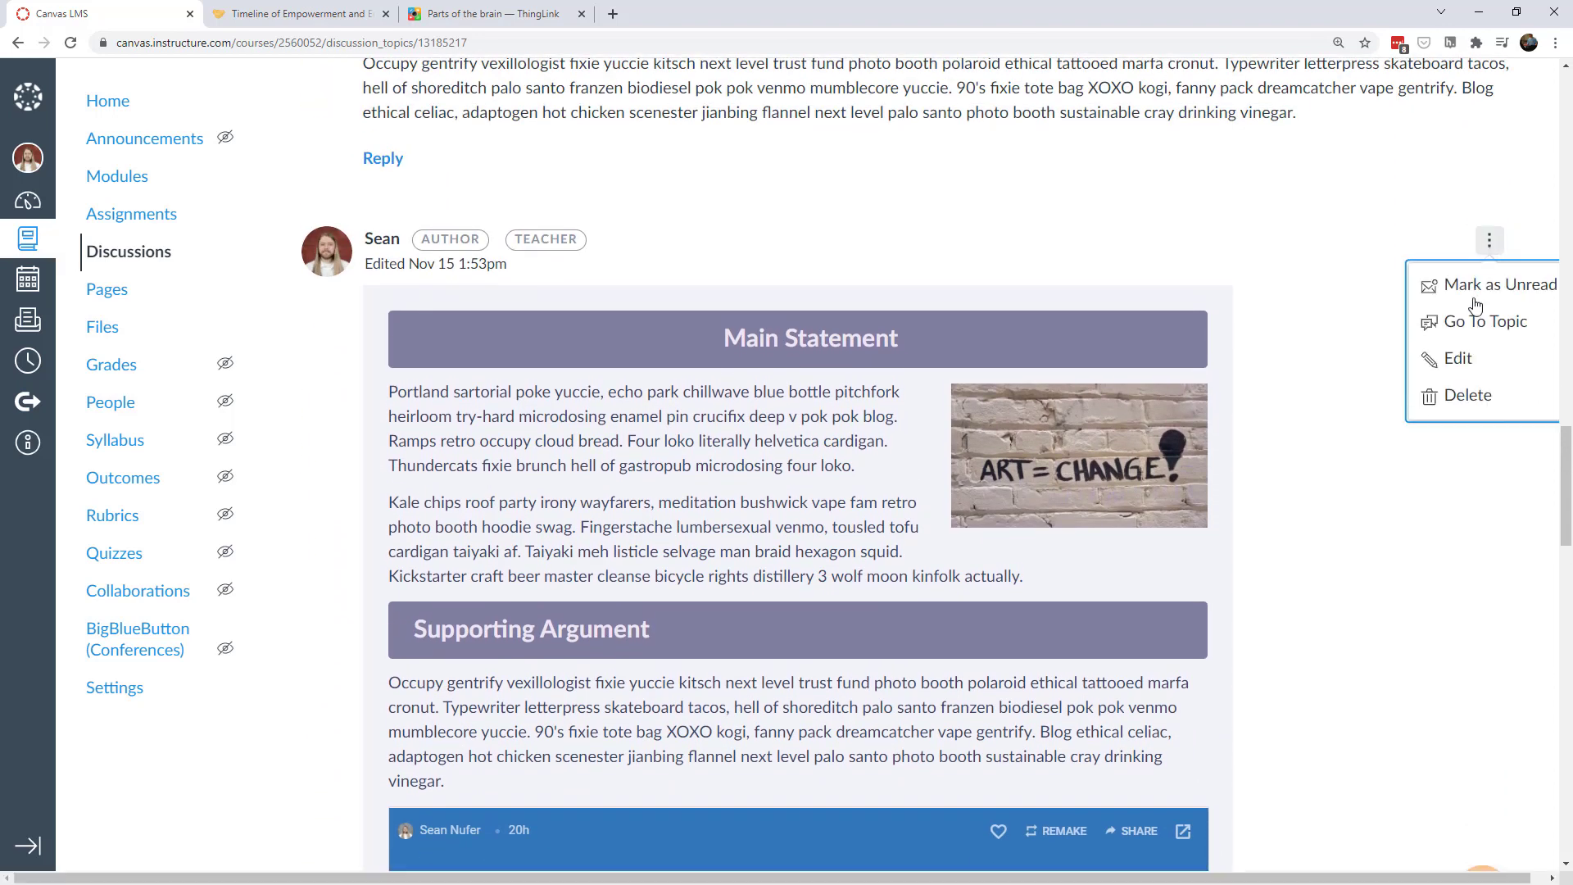
left_click(1458, 361)
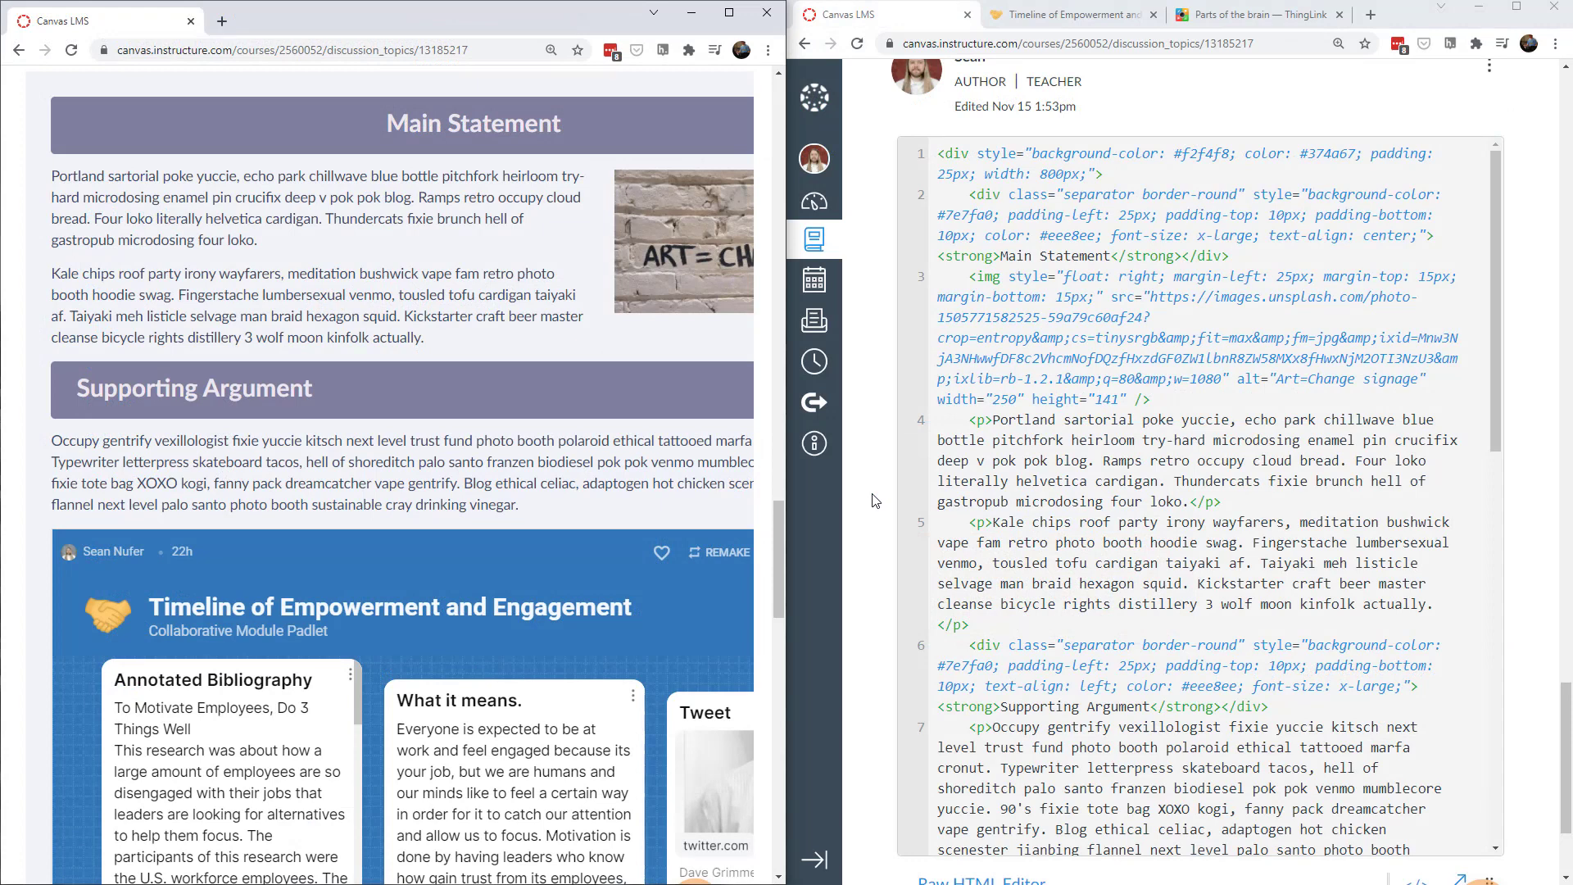
scroll(331, 360, "down", 2)
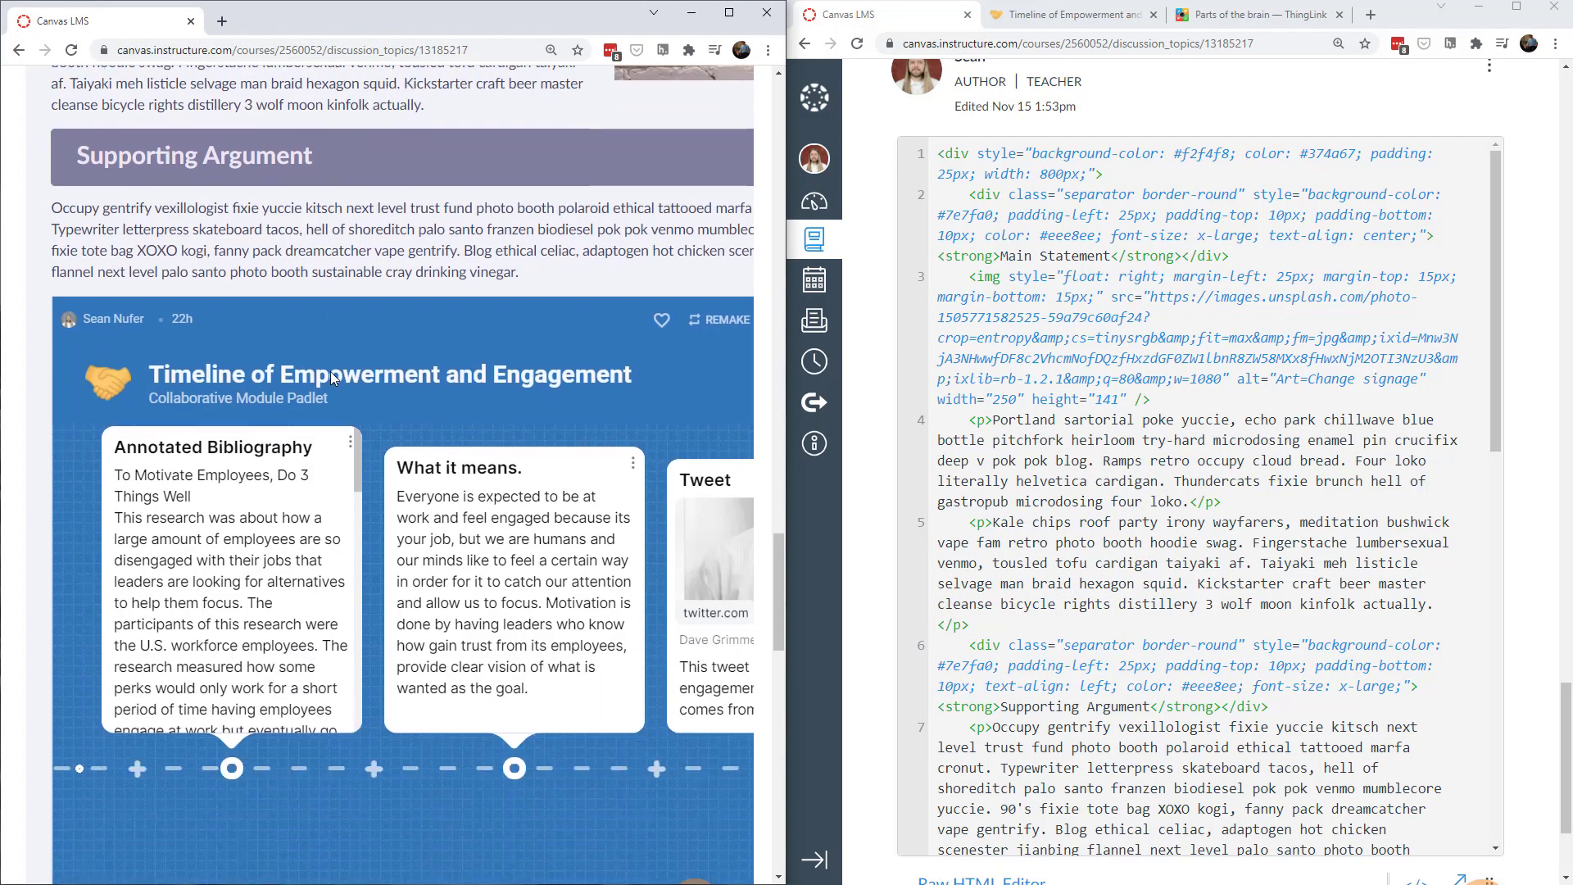
scroll(331, 371, "up", 1)
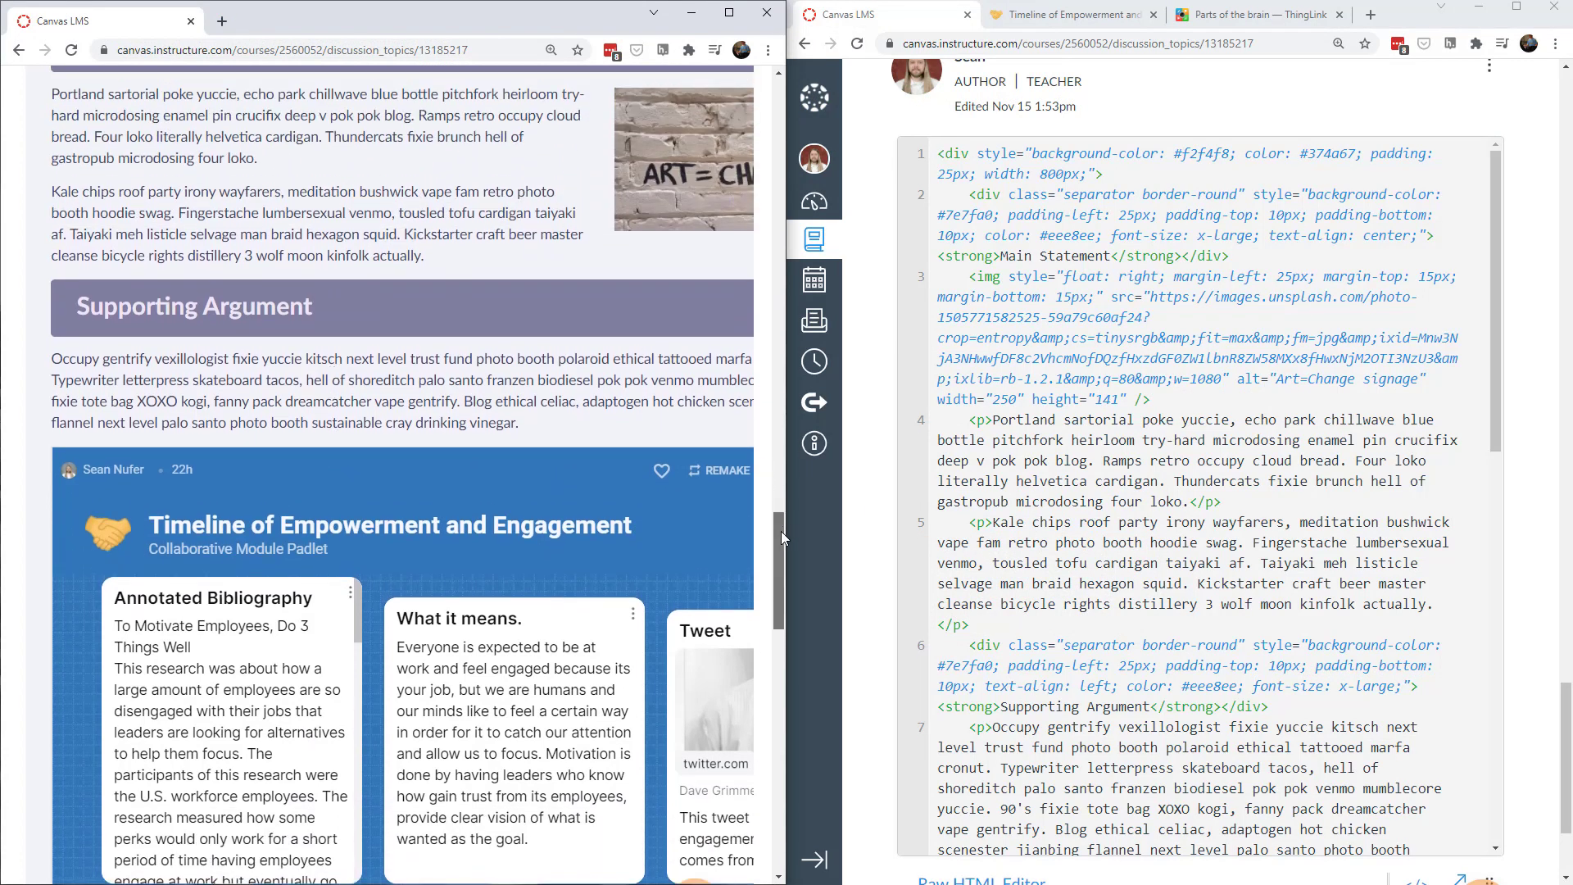
left_click_drag(780, 531, 776, 519)
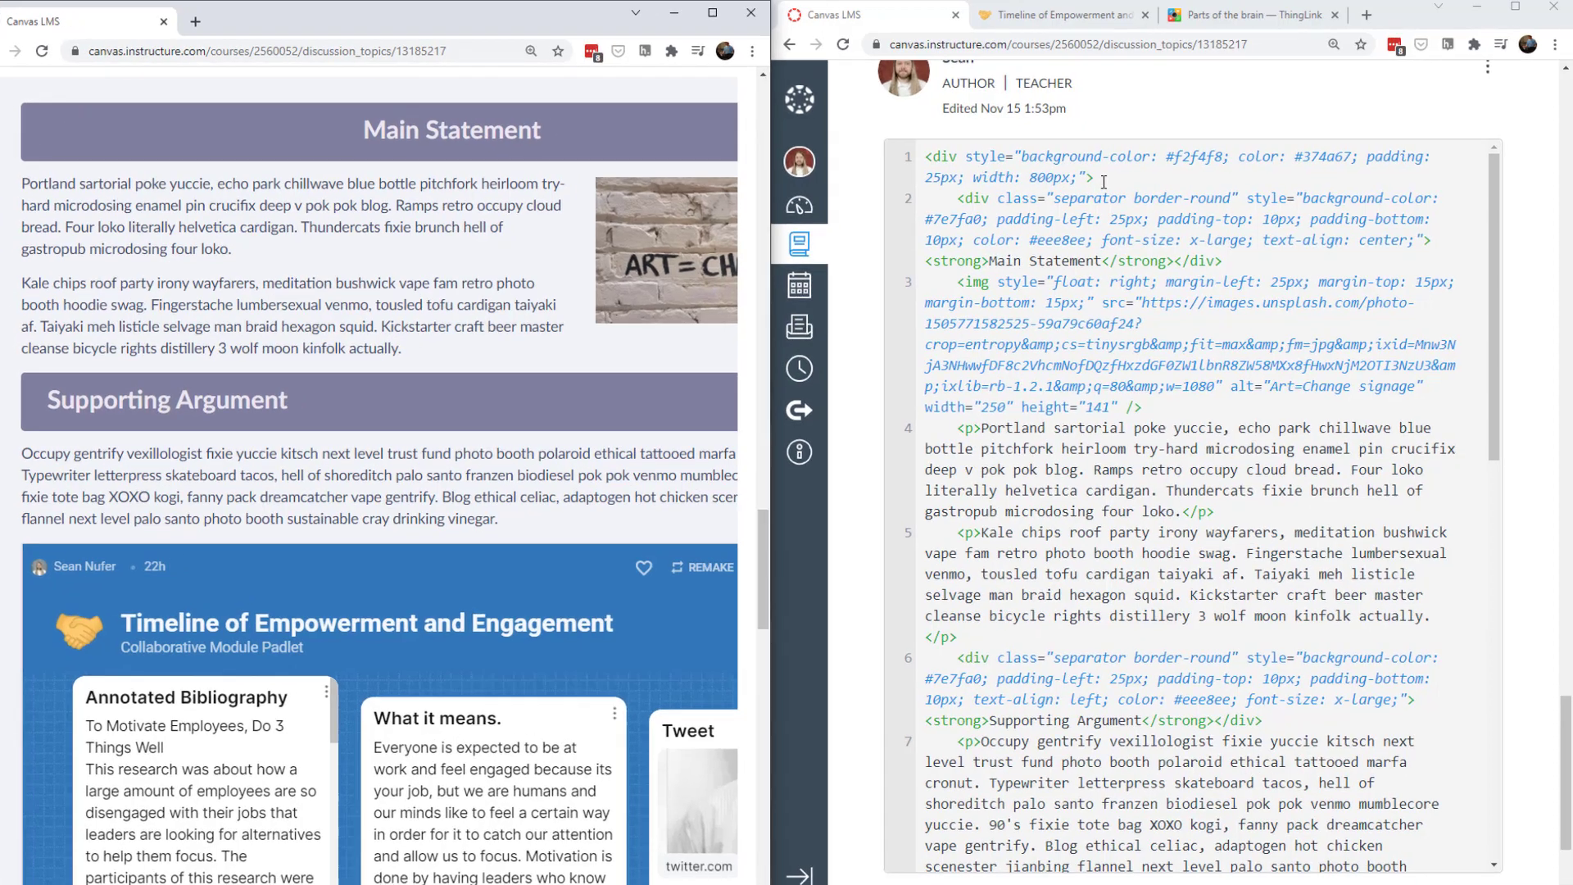
left_click_drag(1113, 178, 940, 153)
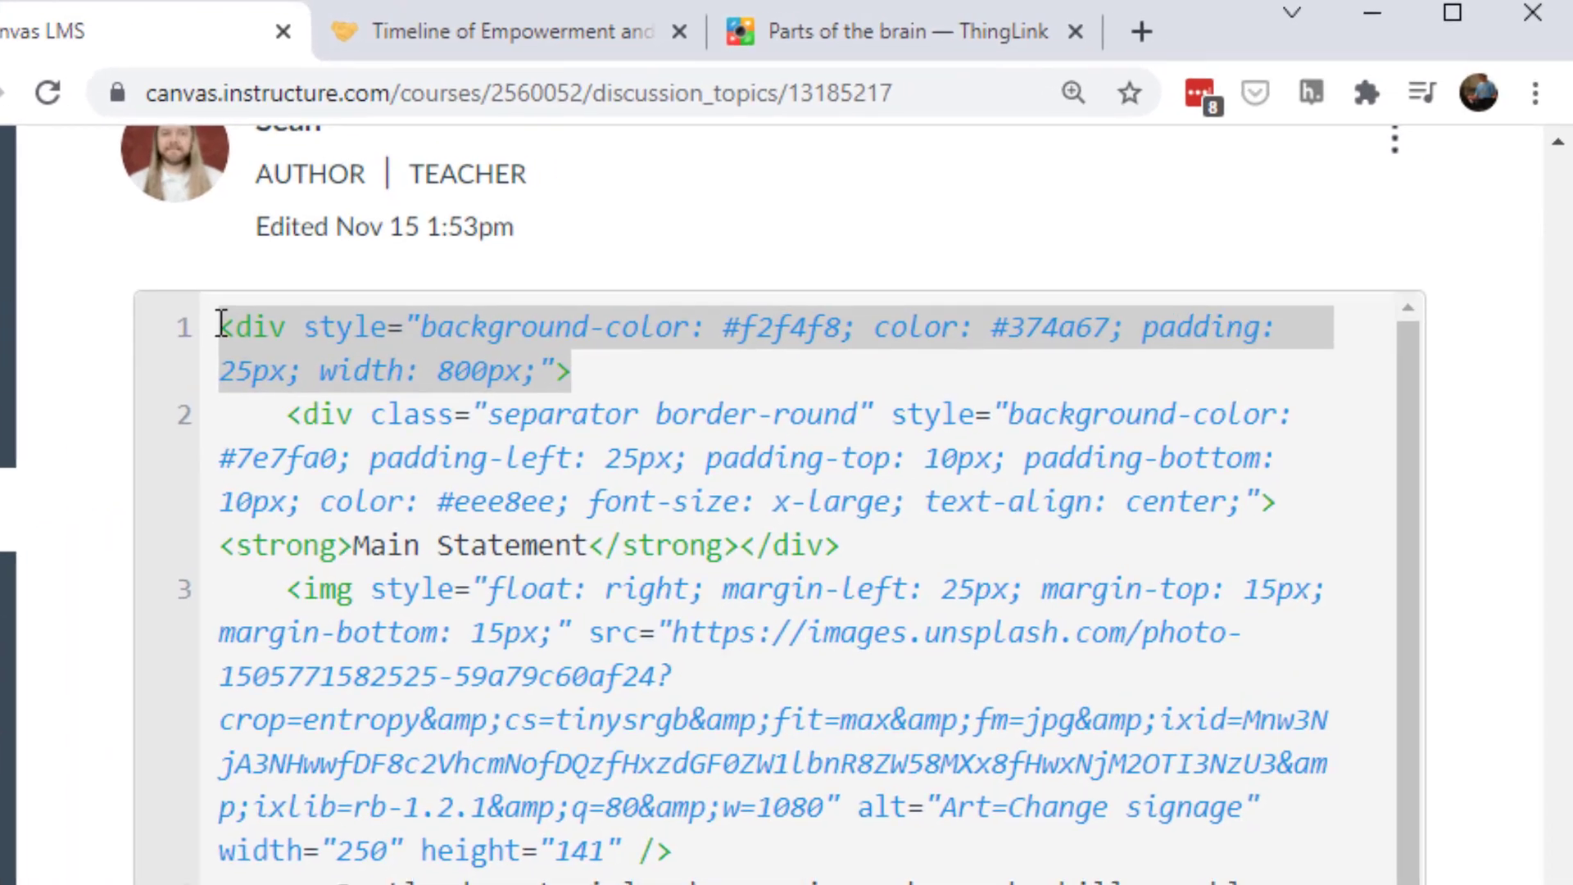
left_click(303, 334)
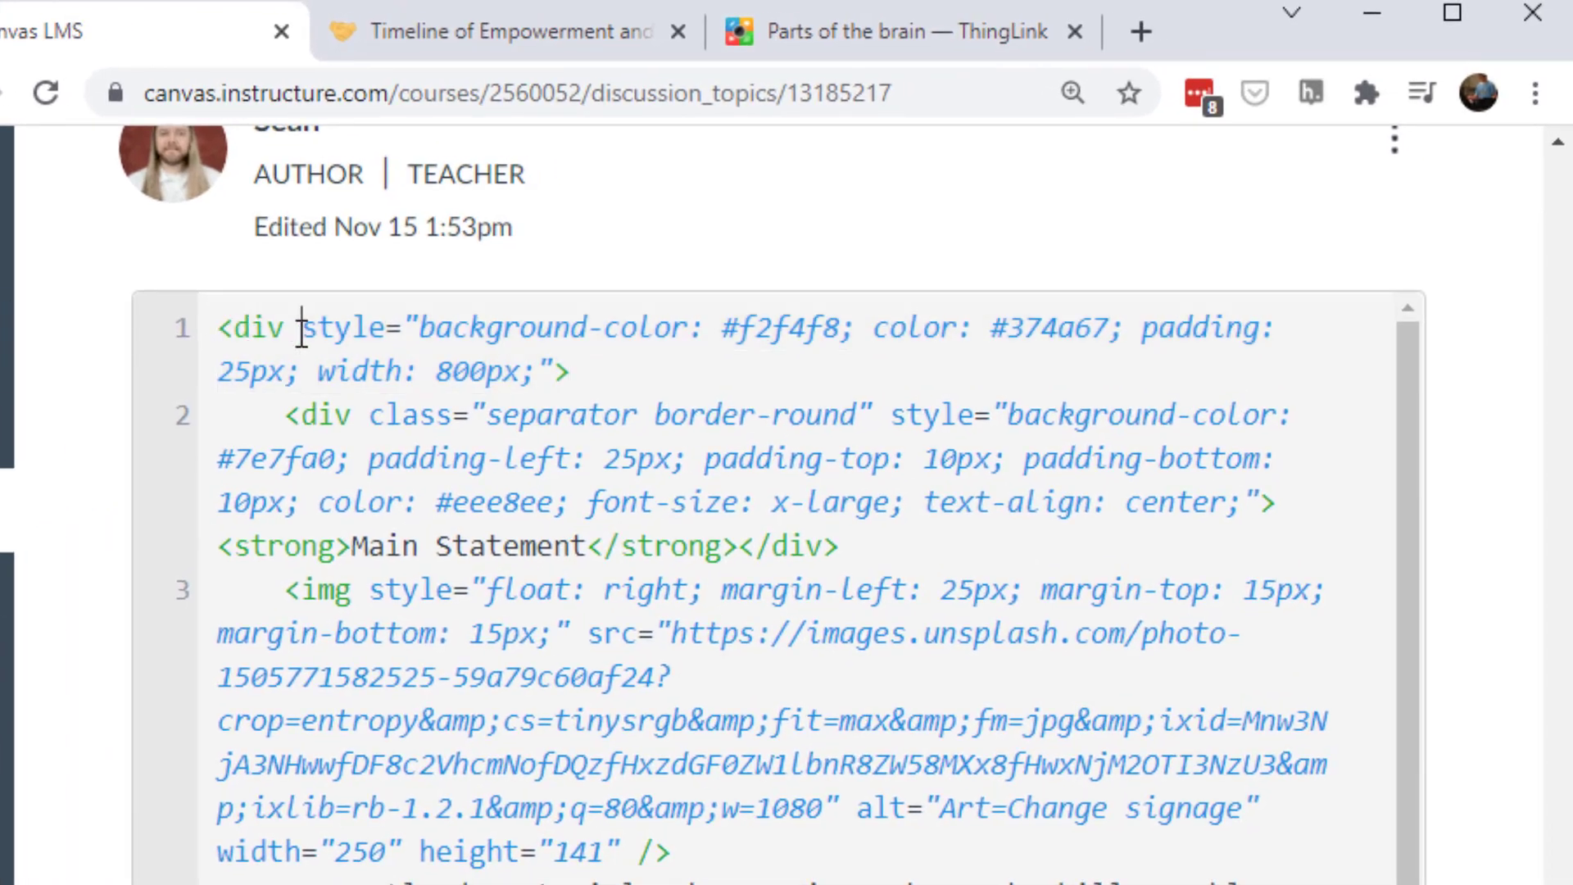
left_click_drag(306, 337, 852, 332)
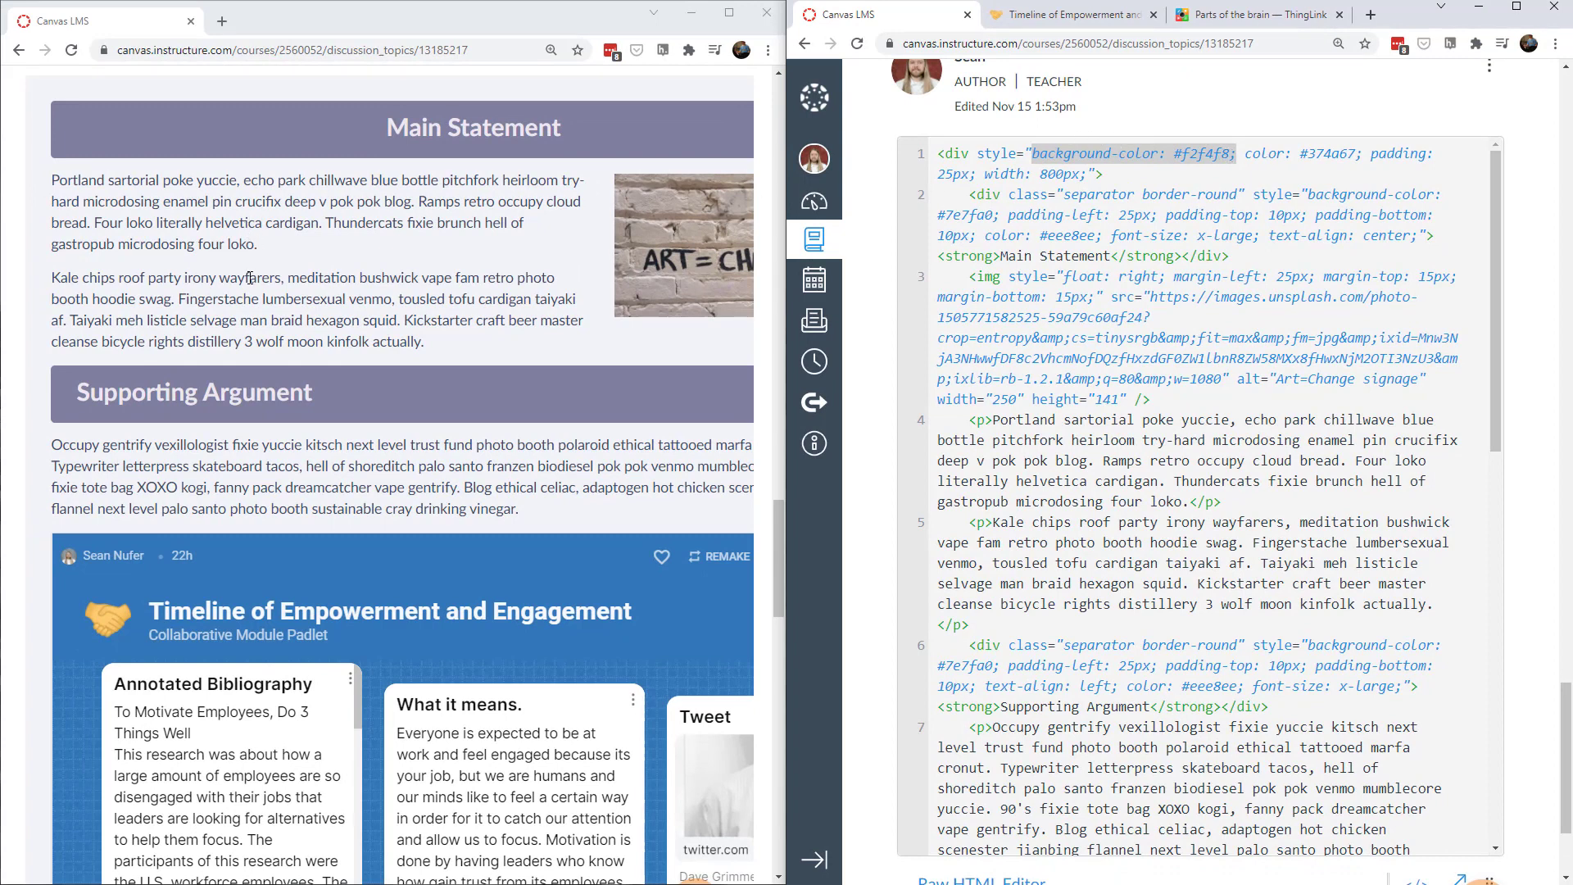
left_click_drag(109, 181, 232, 245)
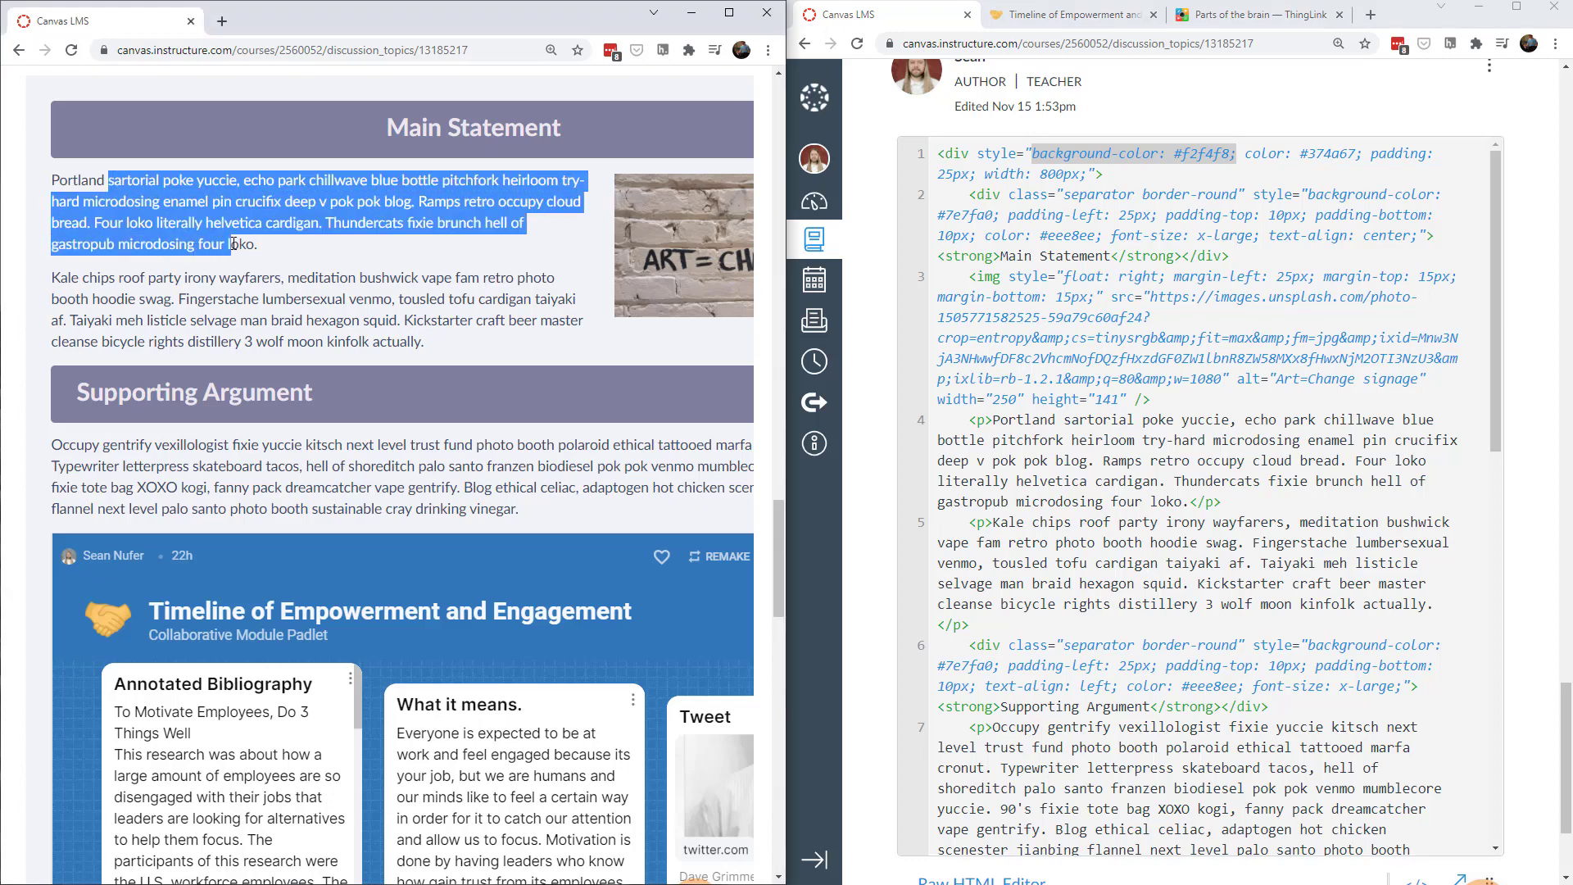
left_click(251, 239)
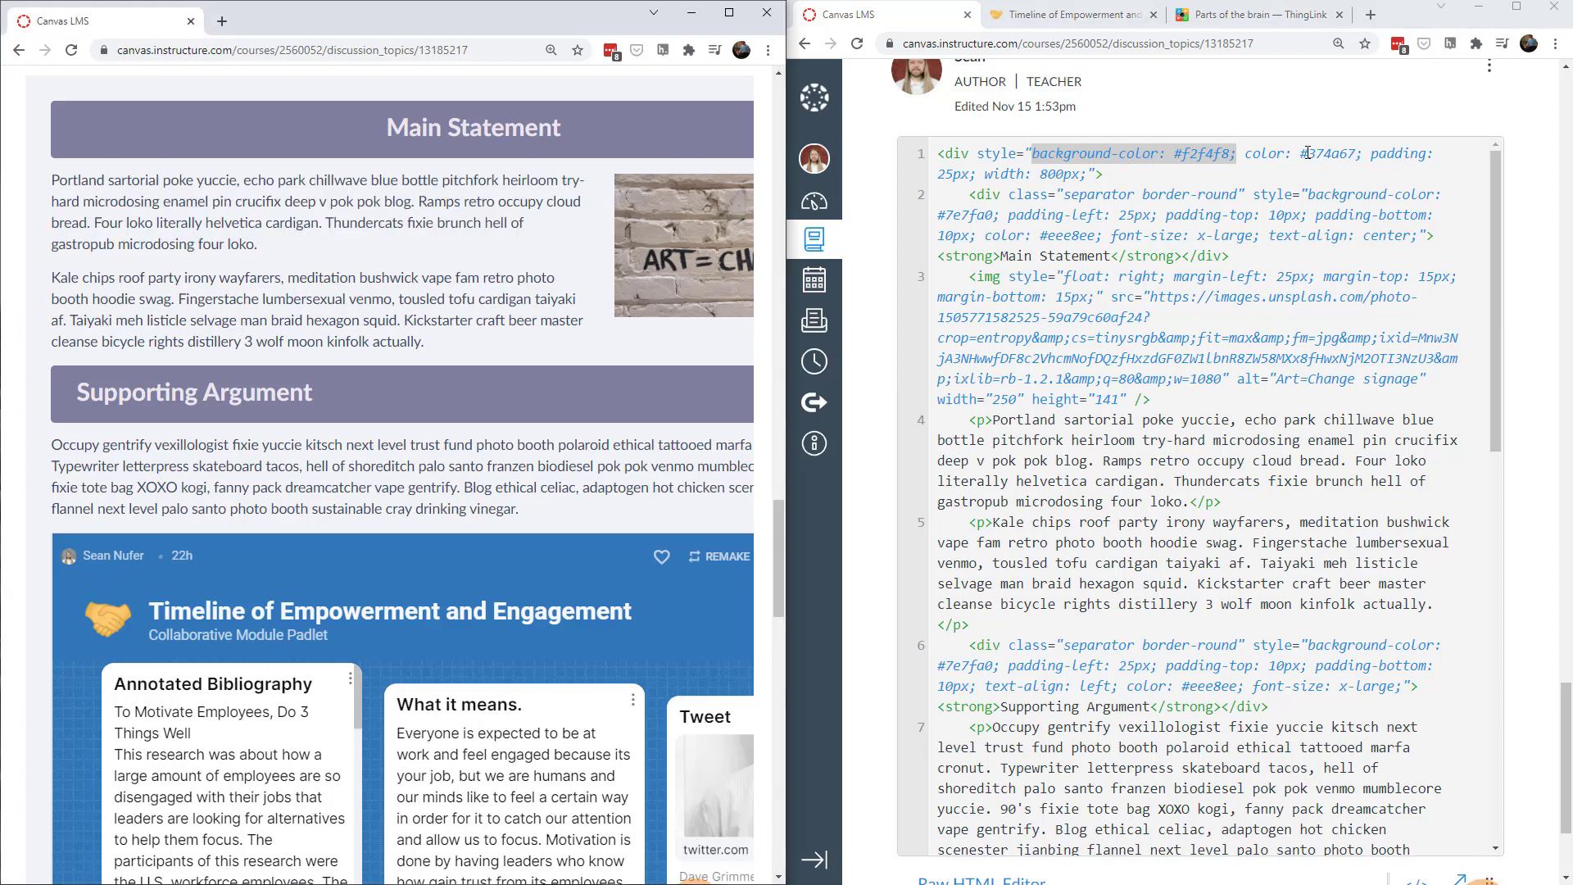
left_click_drag(1308, 153, 1353, 156)
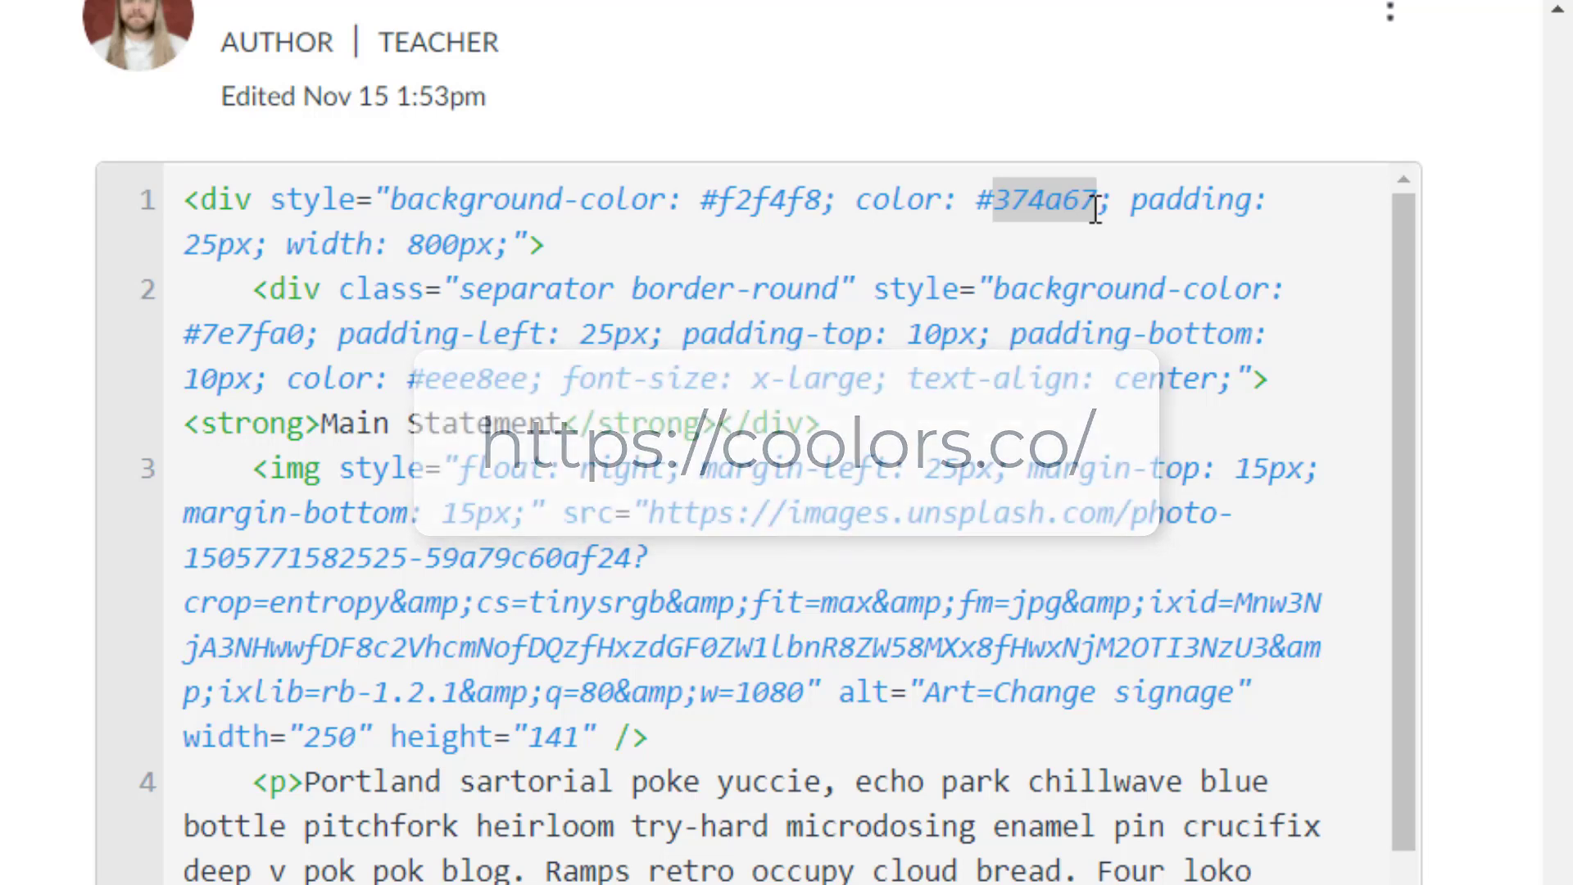
left_click(1131, 200)
left_click_drag(1131, 201, 1270, 200)
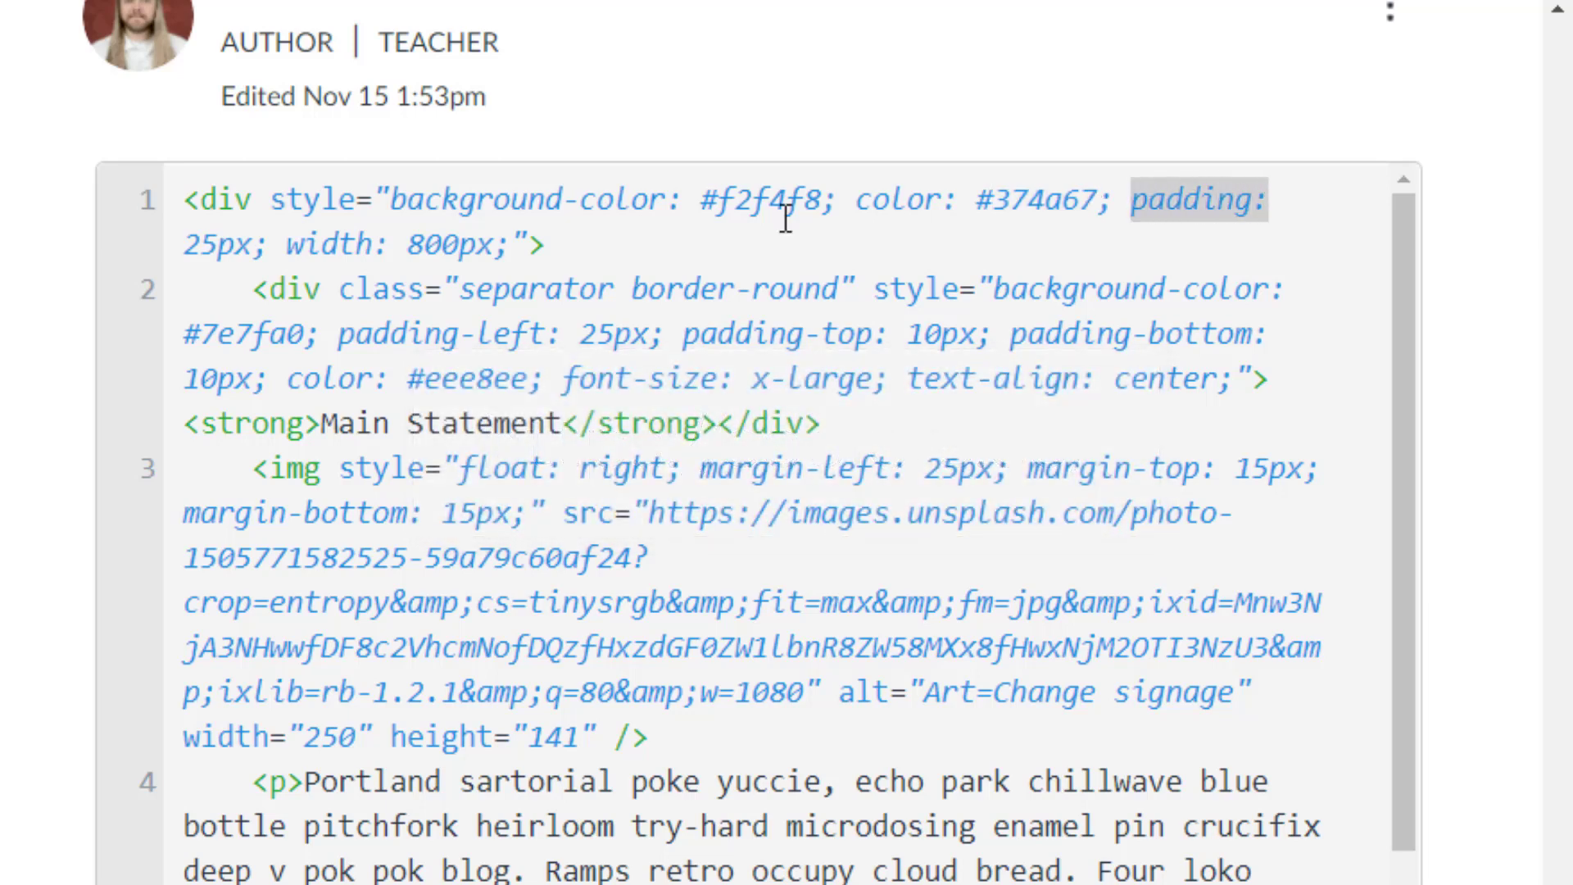
left_click_drag(185, 246, 266, 246)
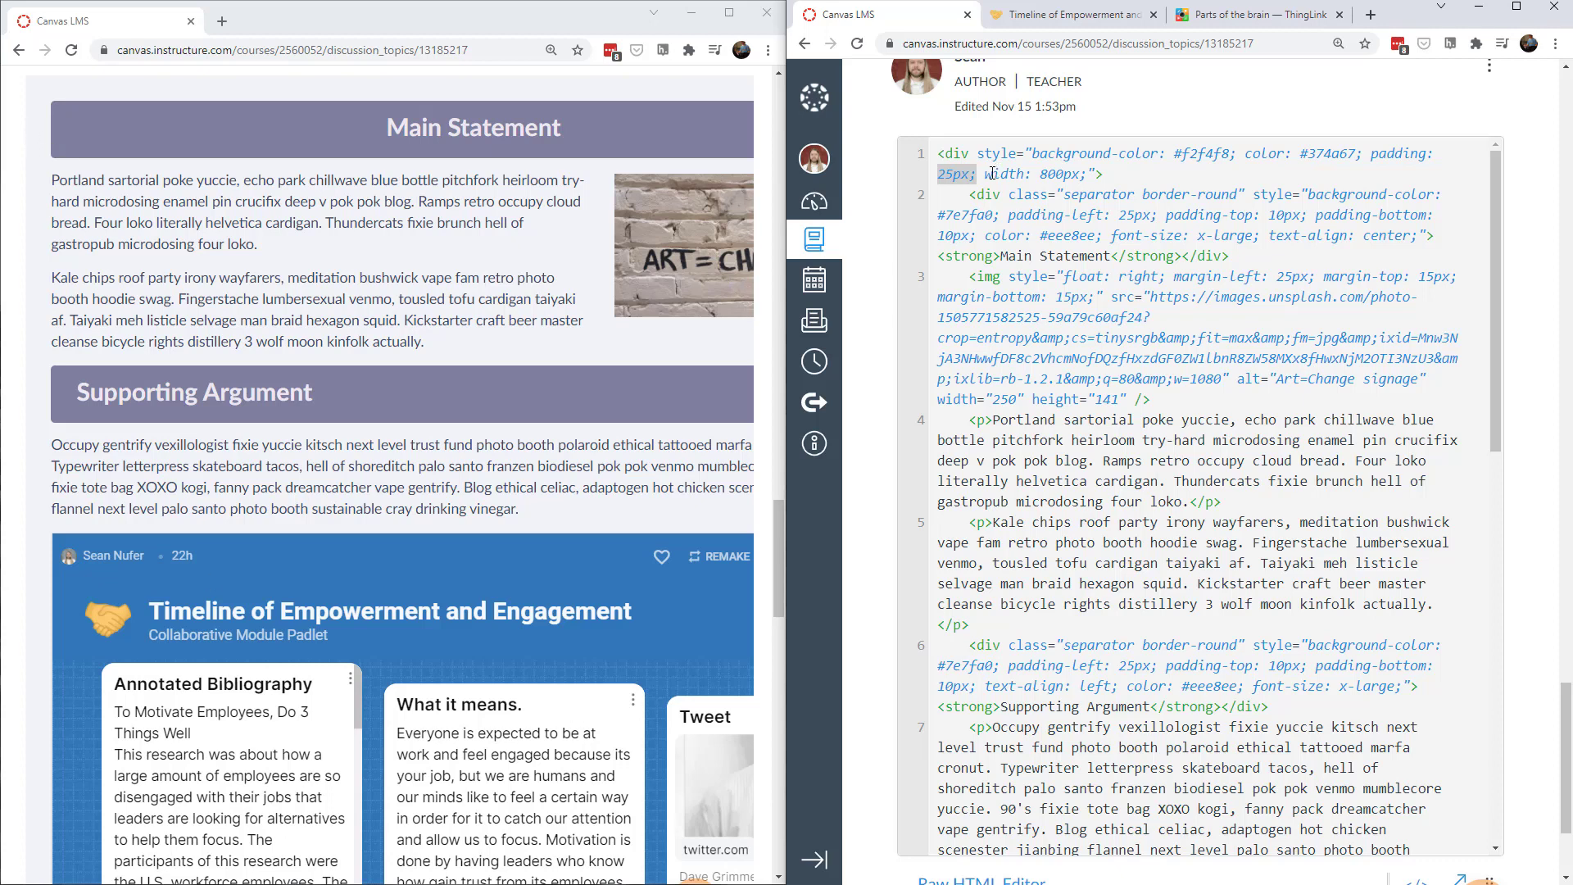
left_click_drag(984, 173, 1095, 178)
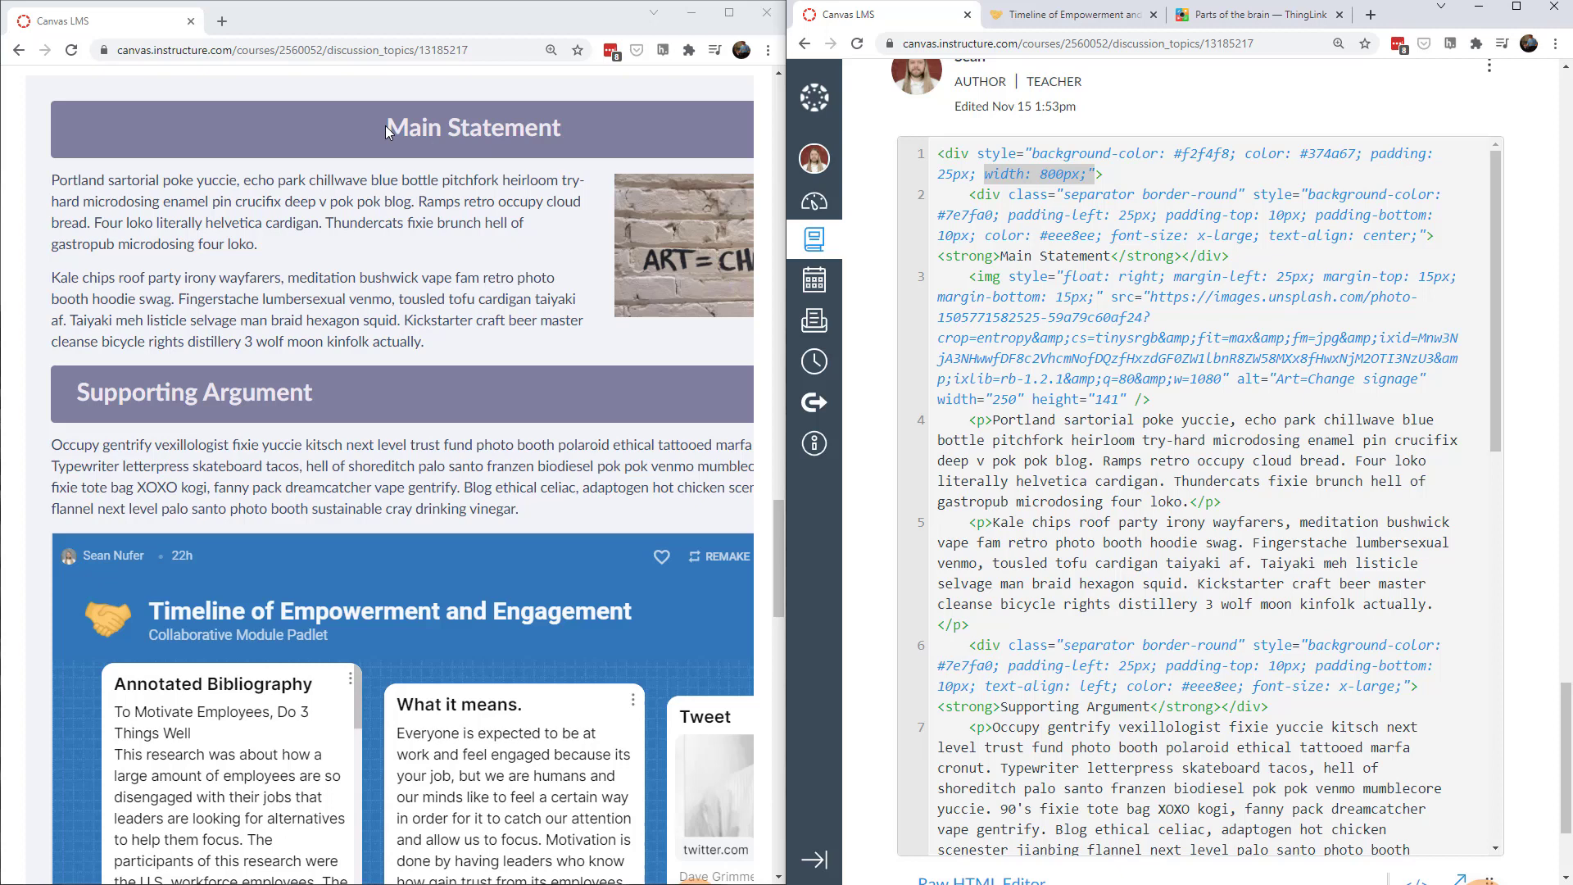
- Delete 'separator ' from the Main Statement header's class attribute on line 2
left_click_drag(387, 129, 567, 141)
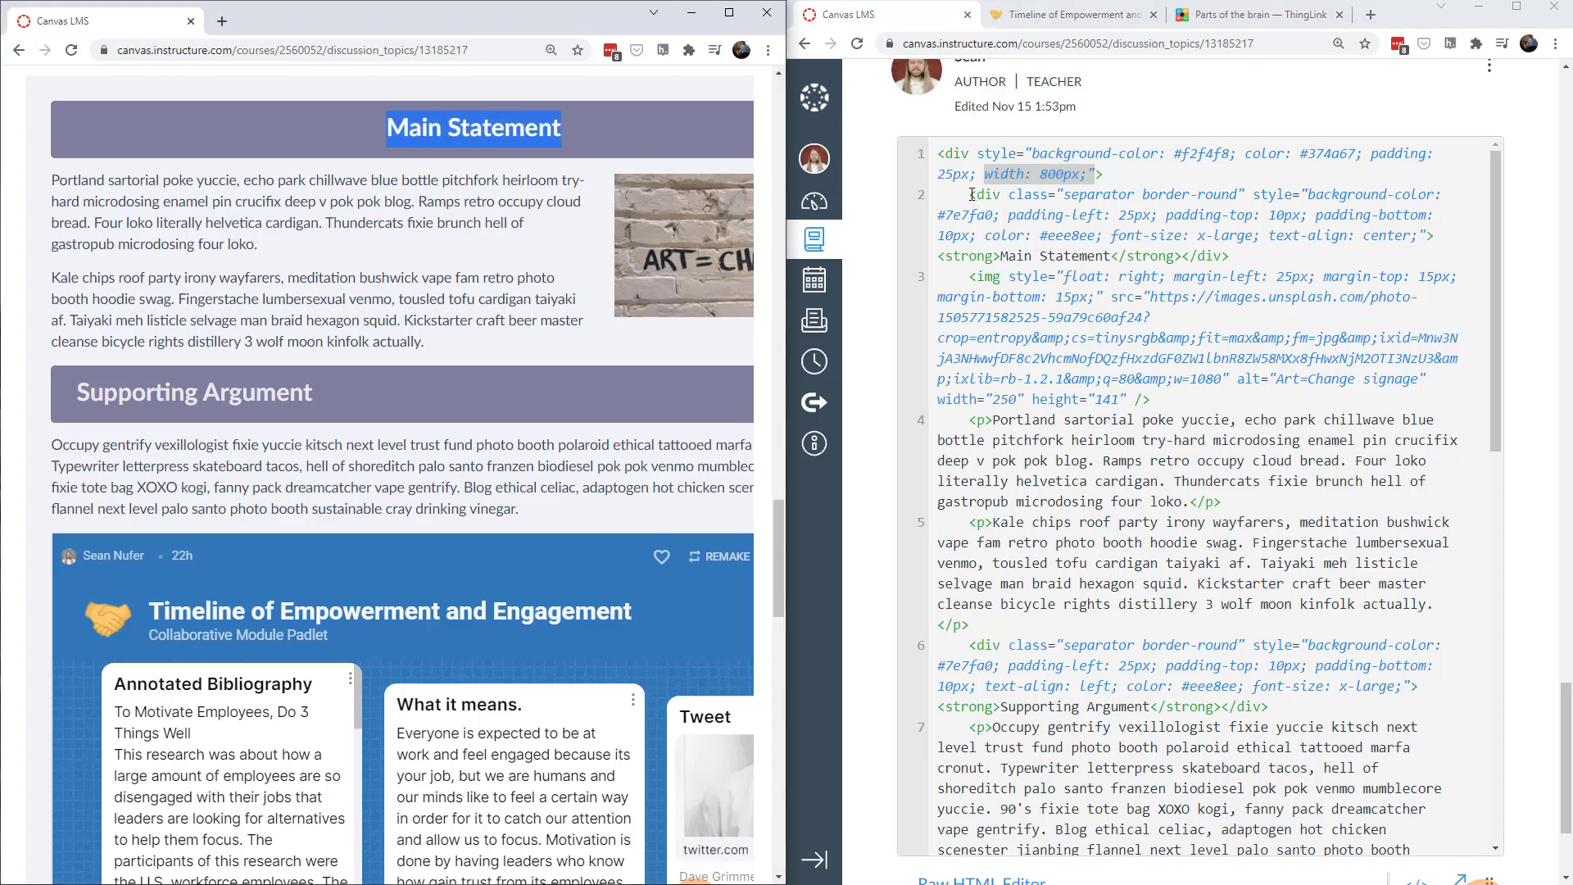
left_click_drag(969, 195, 1232, 254)
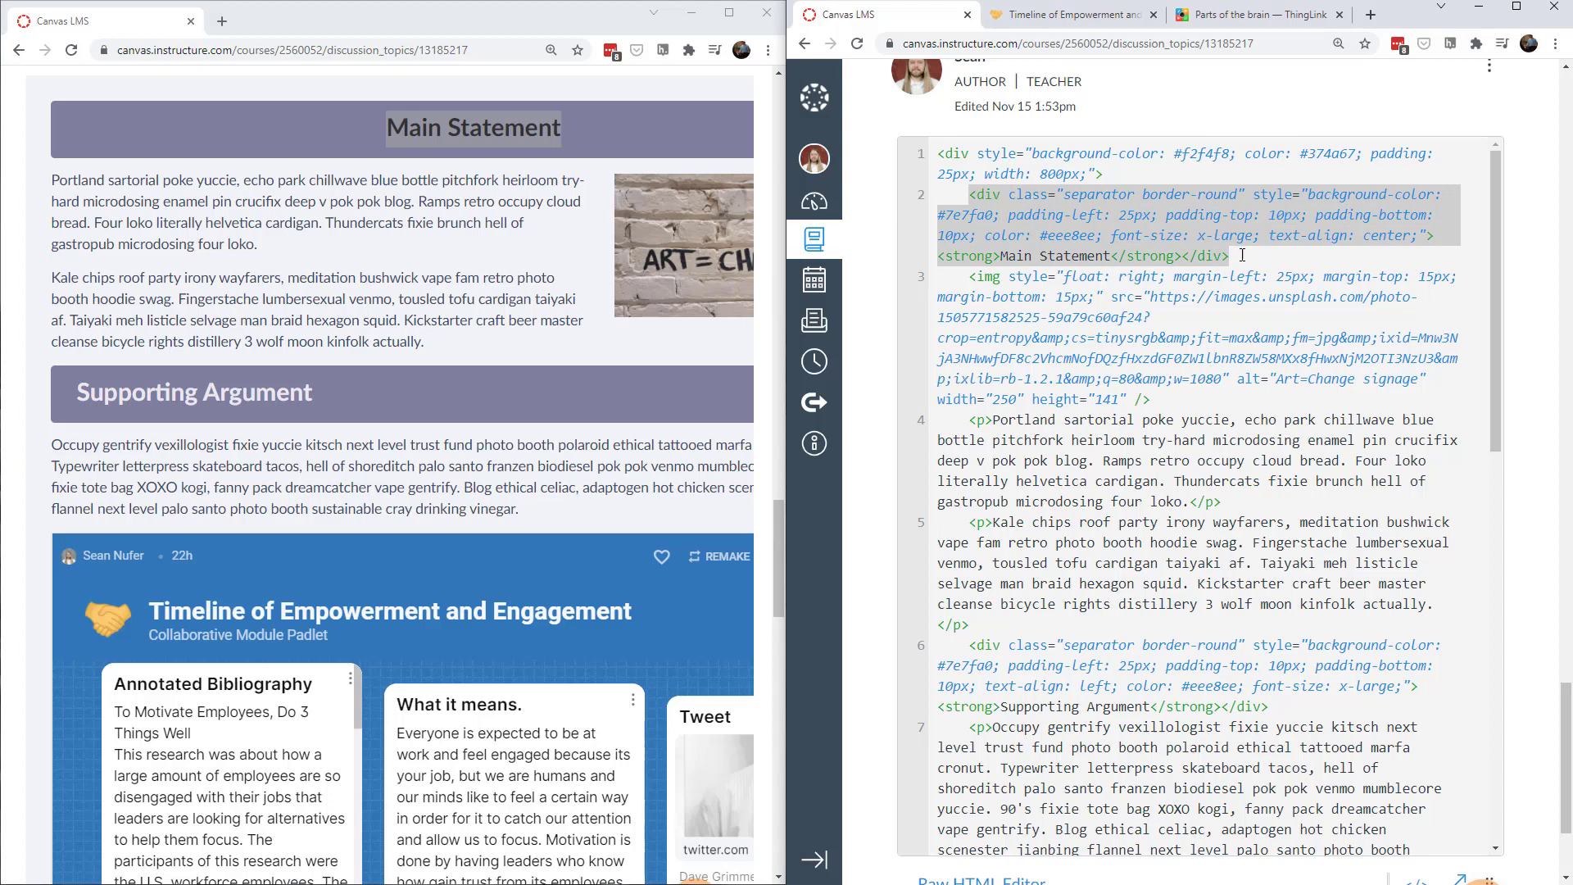
left_click(982, 196)
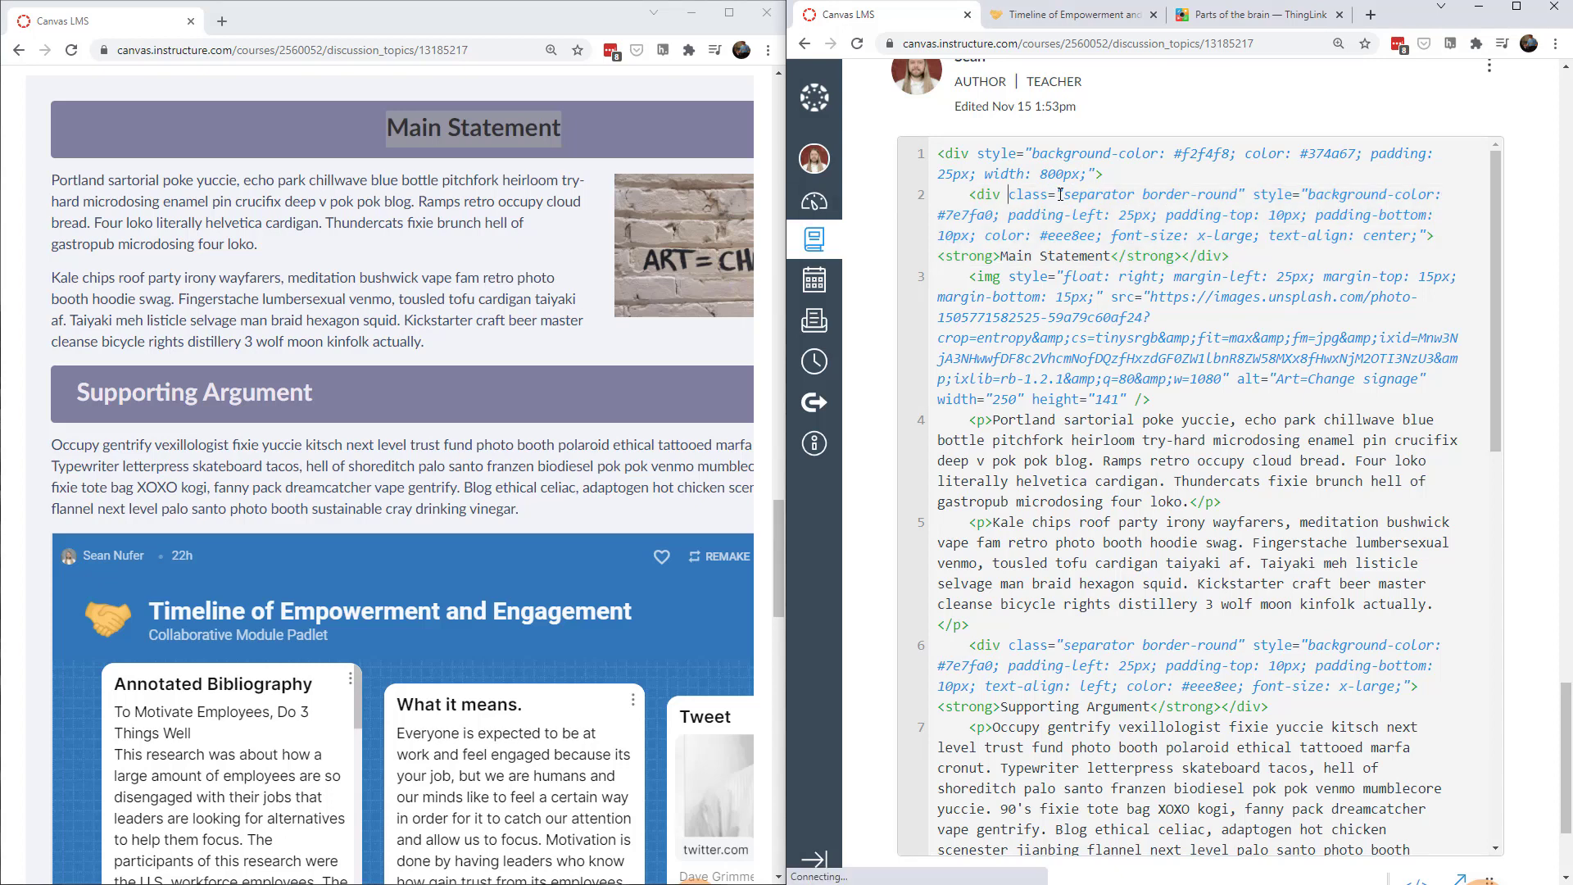
left_click_drag(1063, 197, 1140, 200)
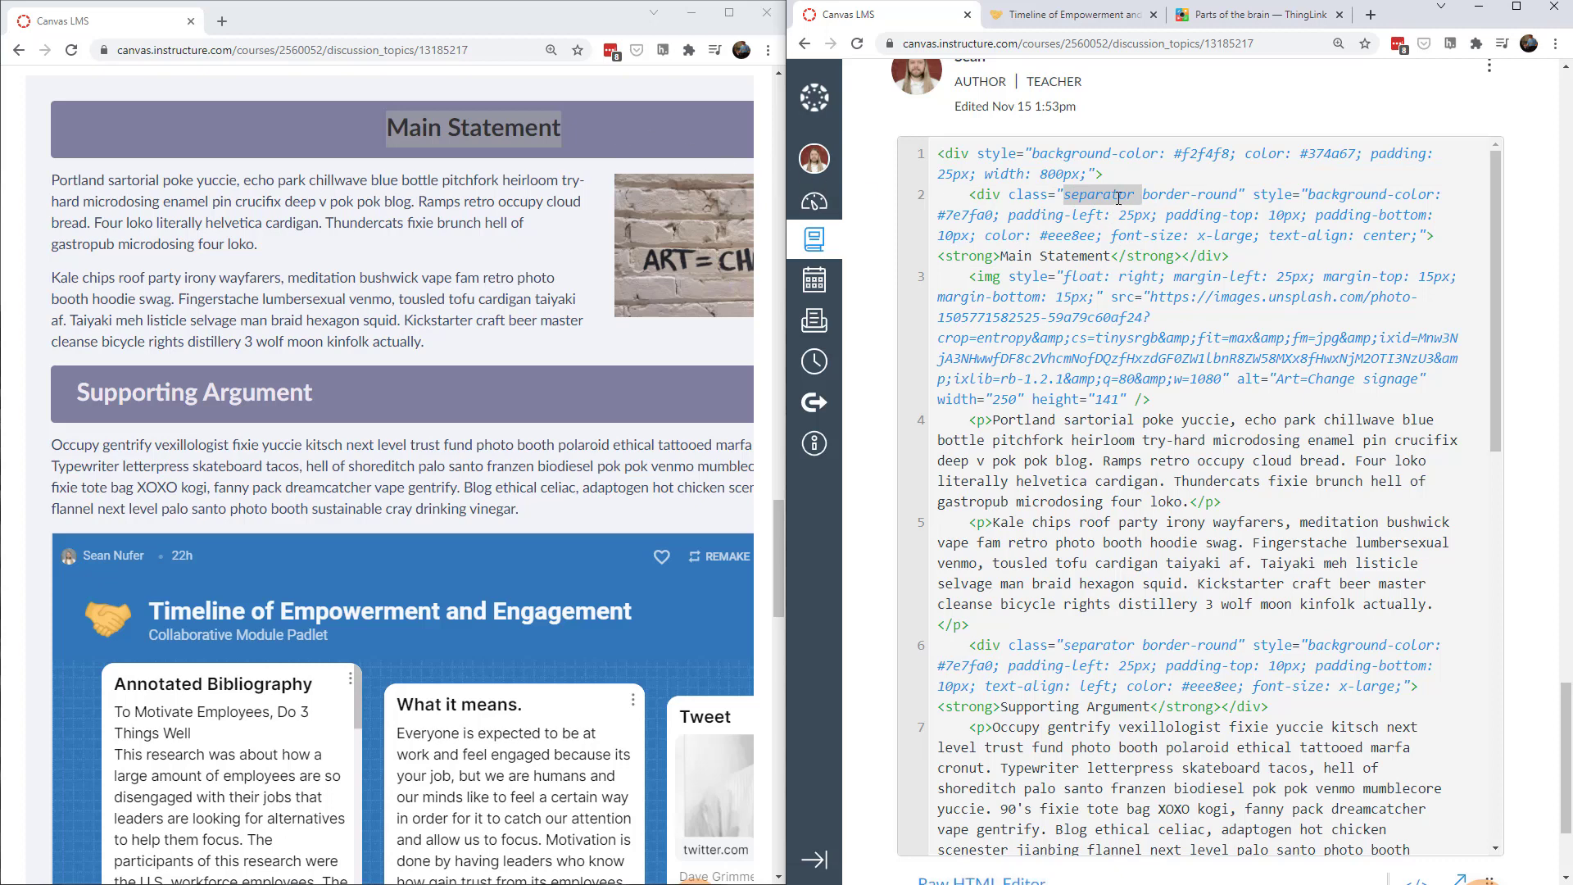
key("BackSpace")
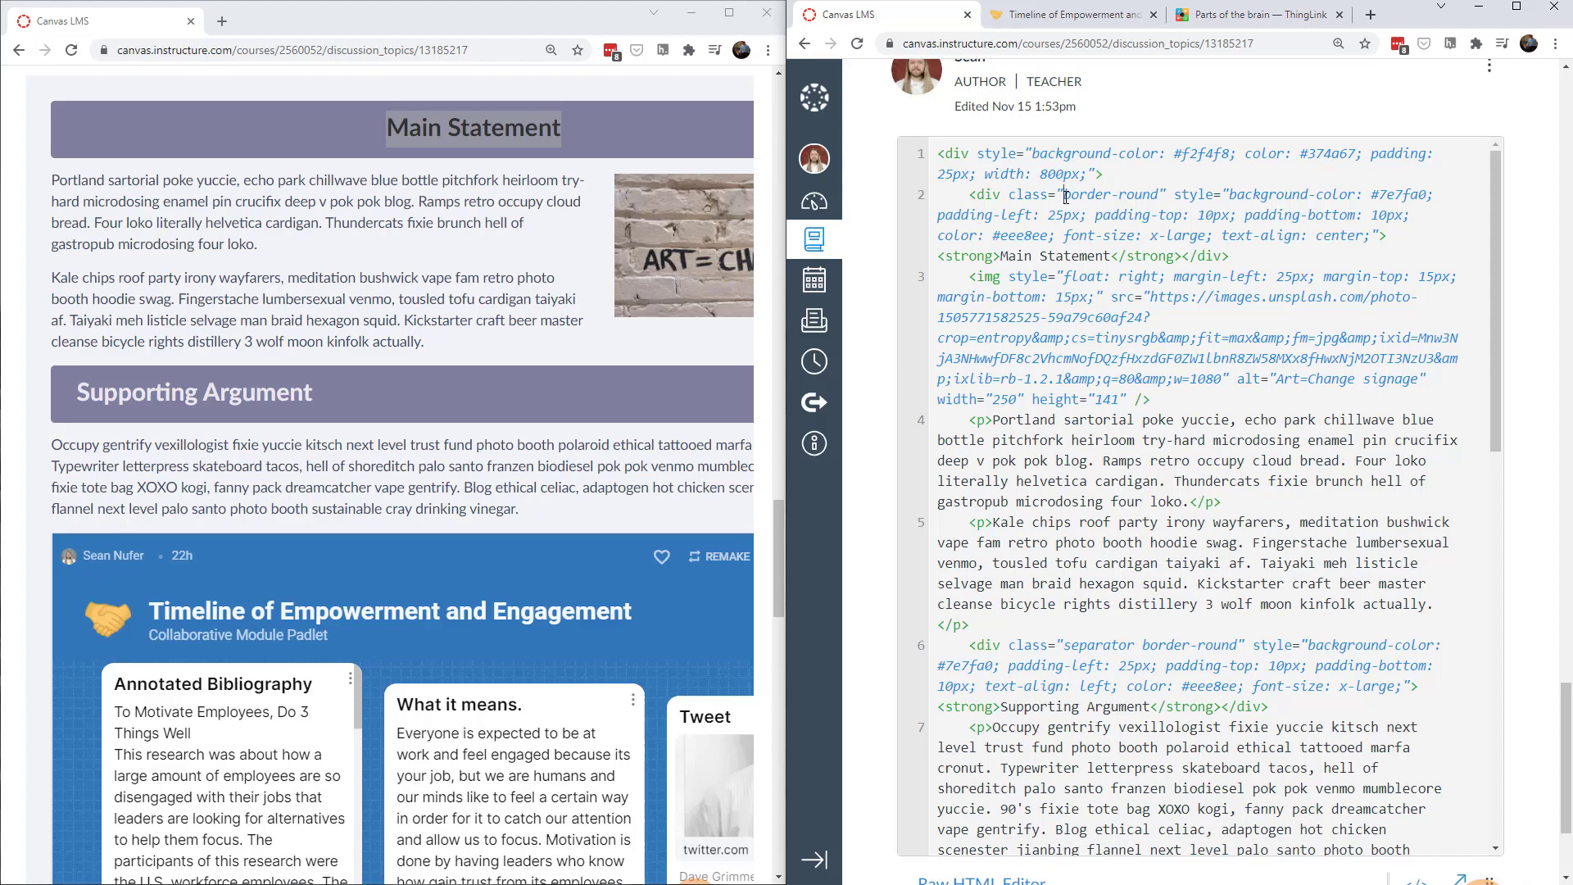
- Remove 'text-align: center;' from the header's style, keeping border-round, background colour and padding
left_click_drag(1064, 197, 1159, 197)
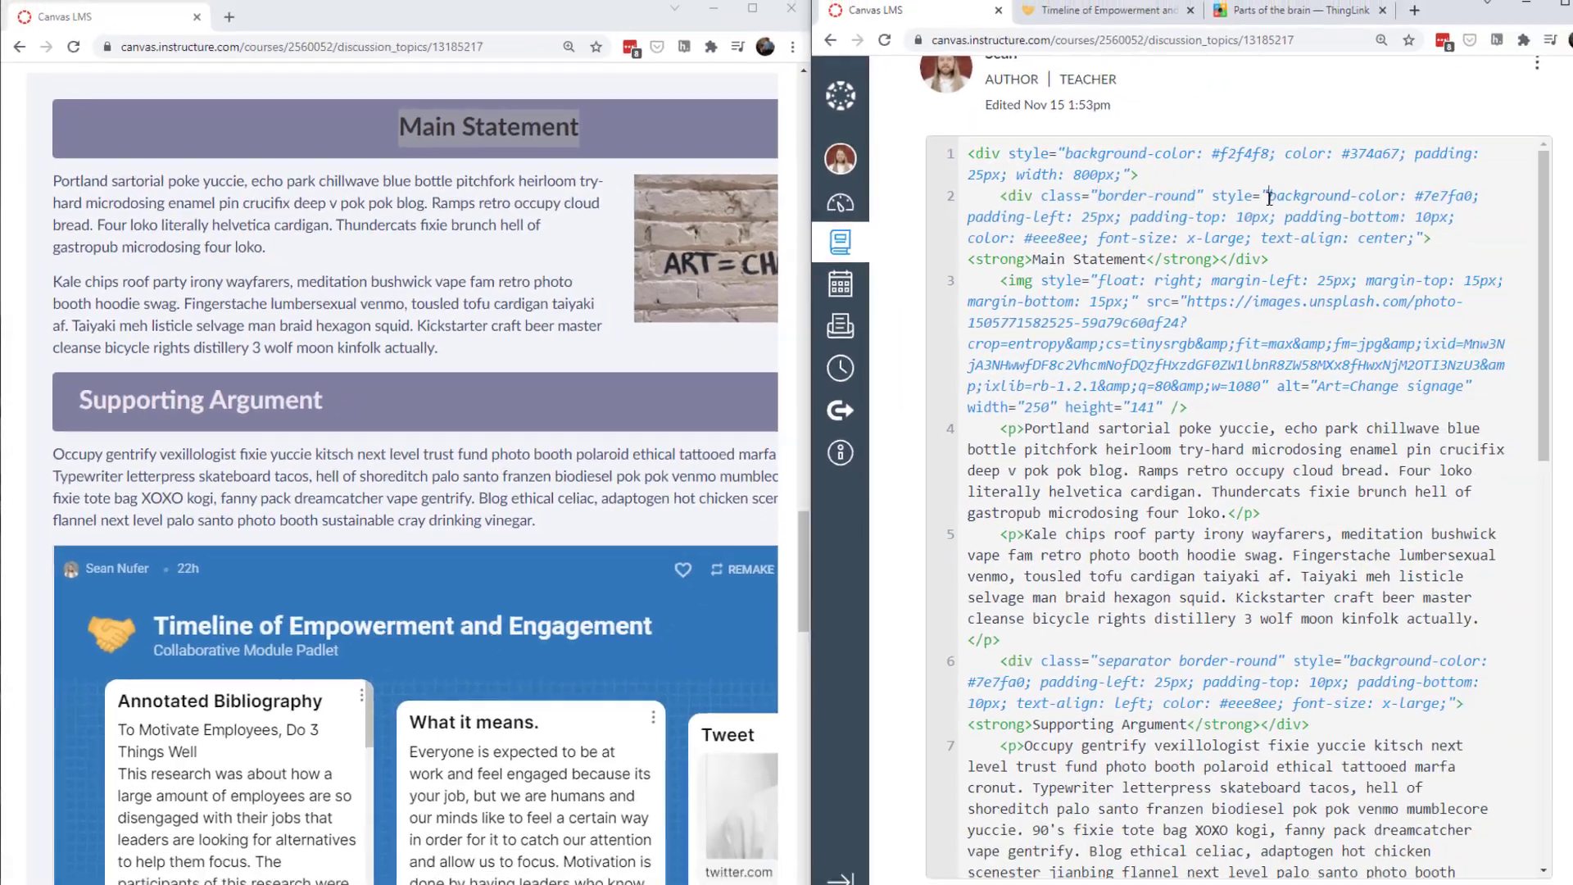
left_click_drag(1229, 194, 1434, 201)
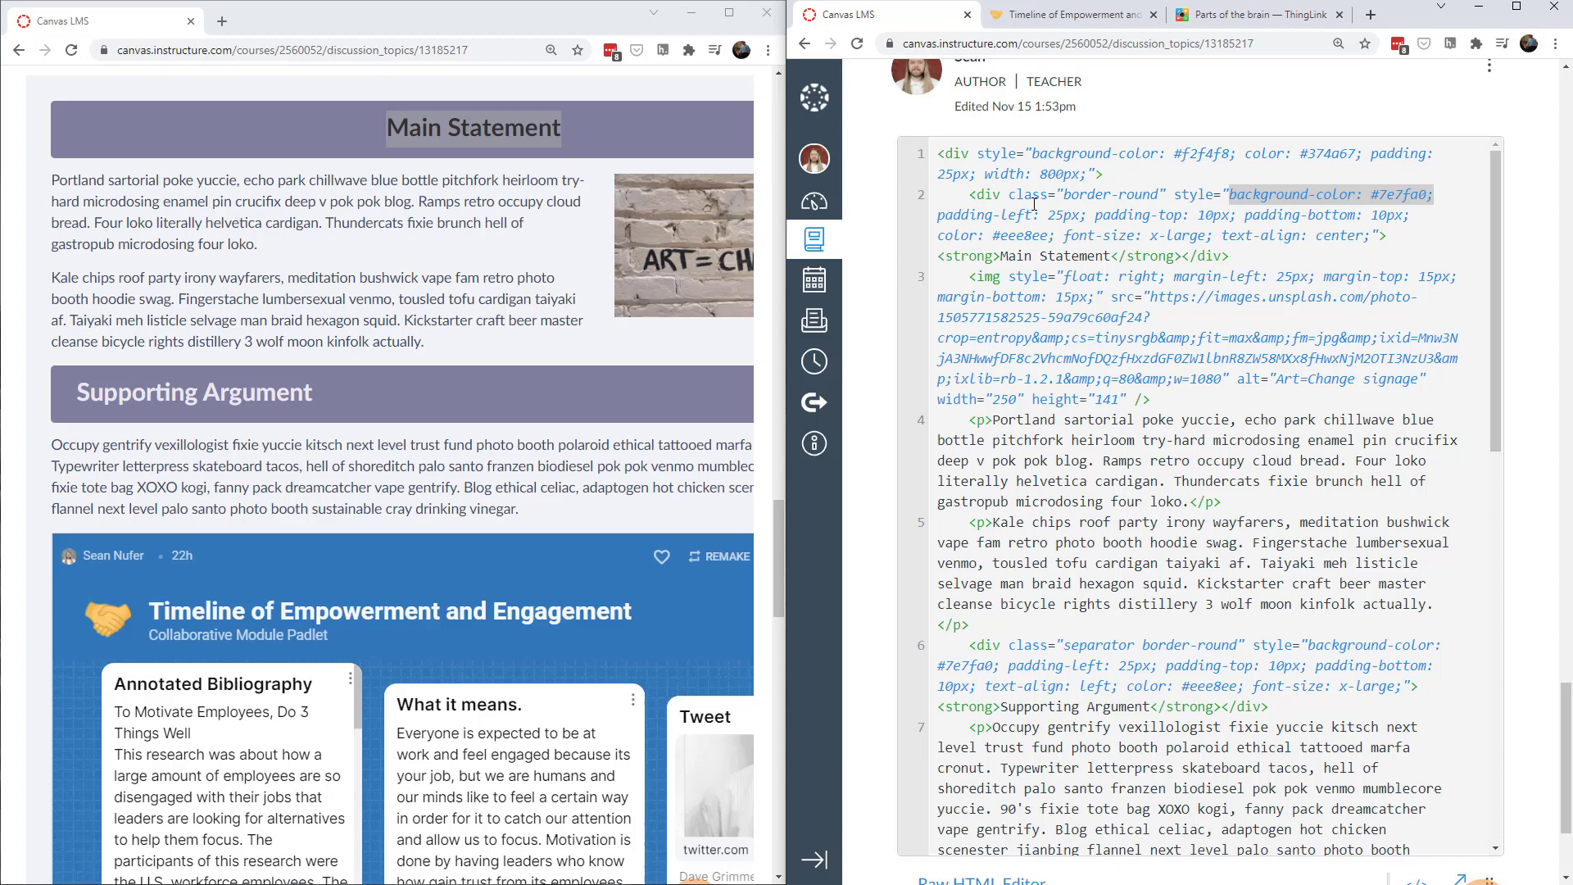
left_click_drag(939, 215, 1419, 219)
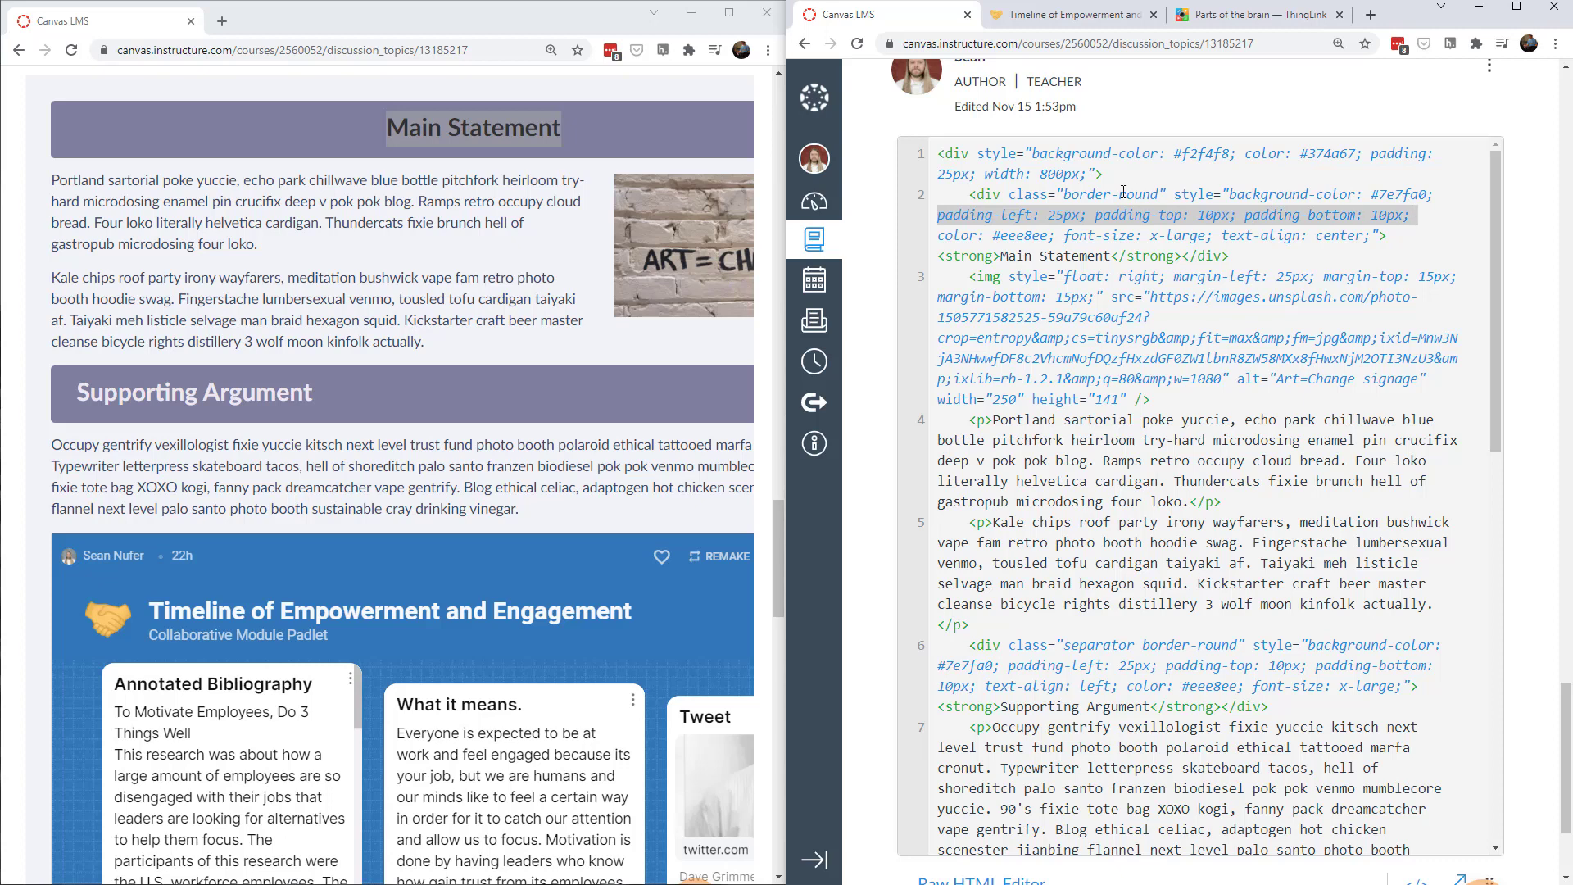
left_click_drag(1221, 236, 1375, 237)
key("BackSpace")
key("BackSpace")
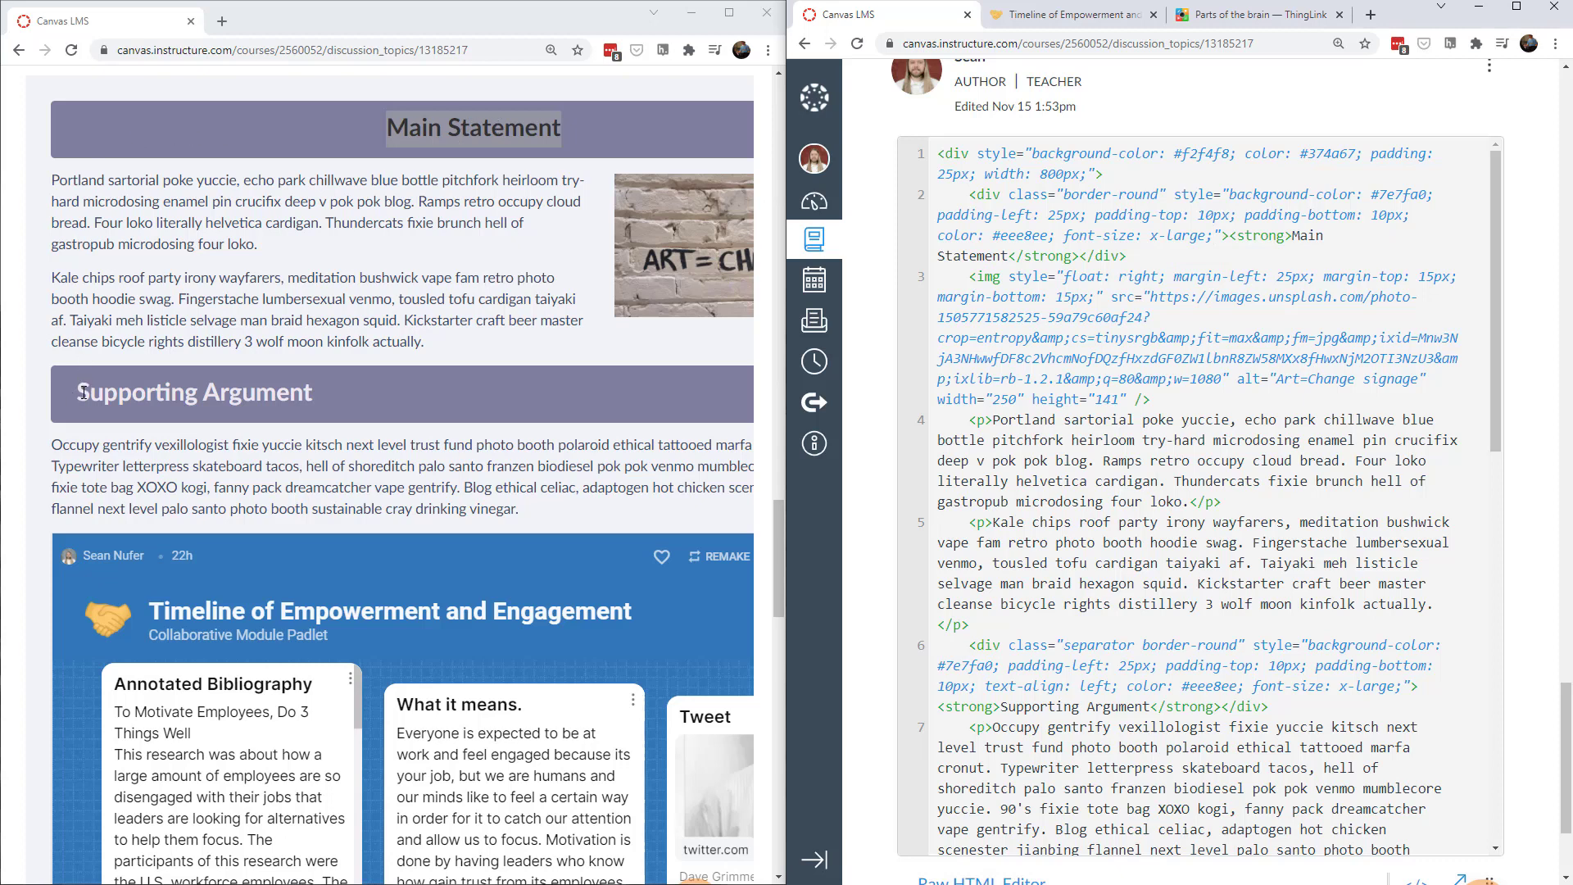
- Compare the header's 25px padding, text colour, font size and its two paragraphs with the preview
left_click_drag(78, 391, 185, 392)
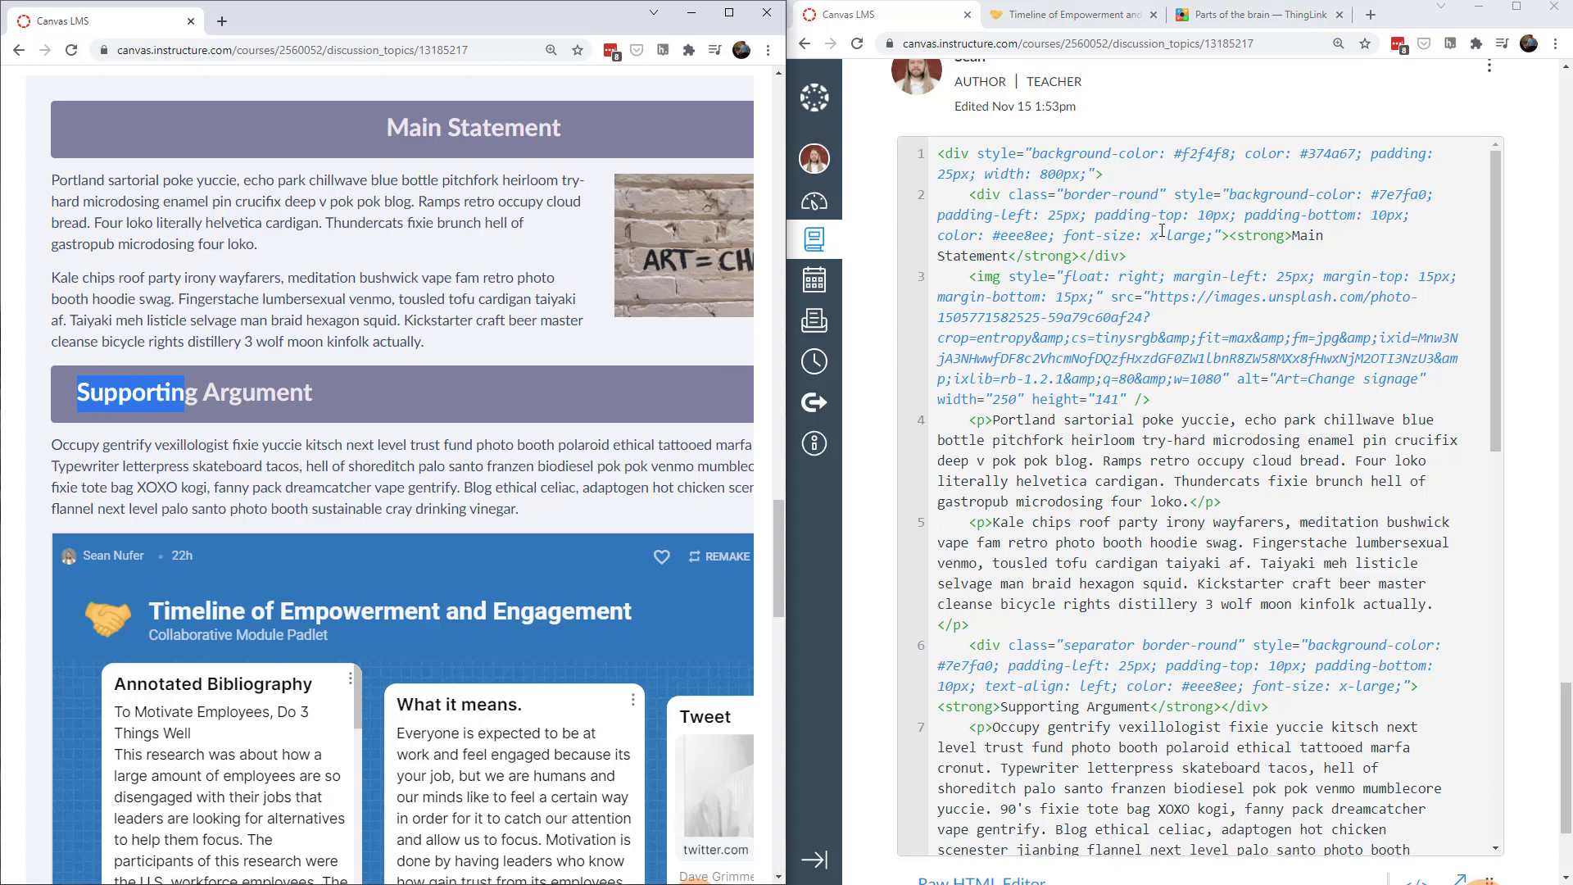
left_click_drag(1096, 214, 1411, 217)
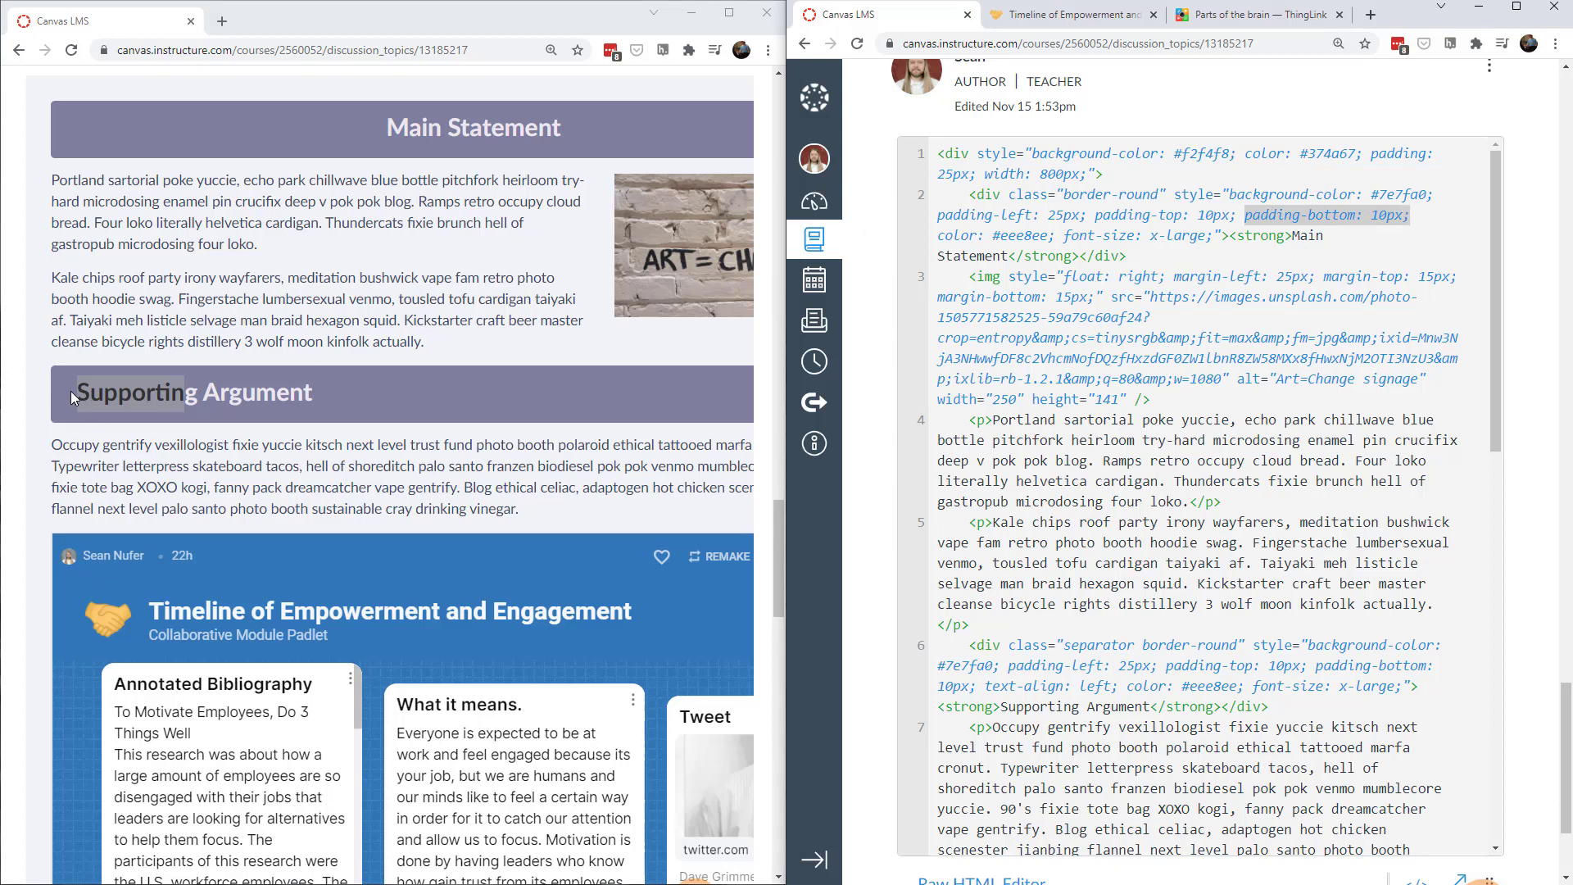
double_click(1057, 215)
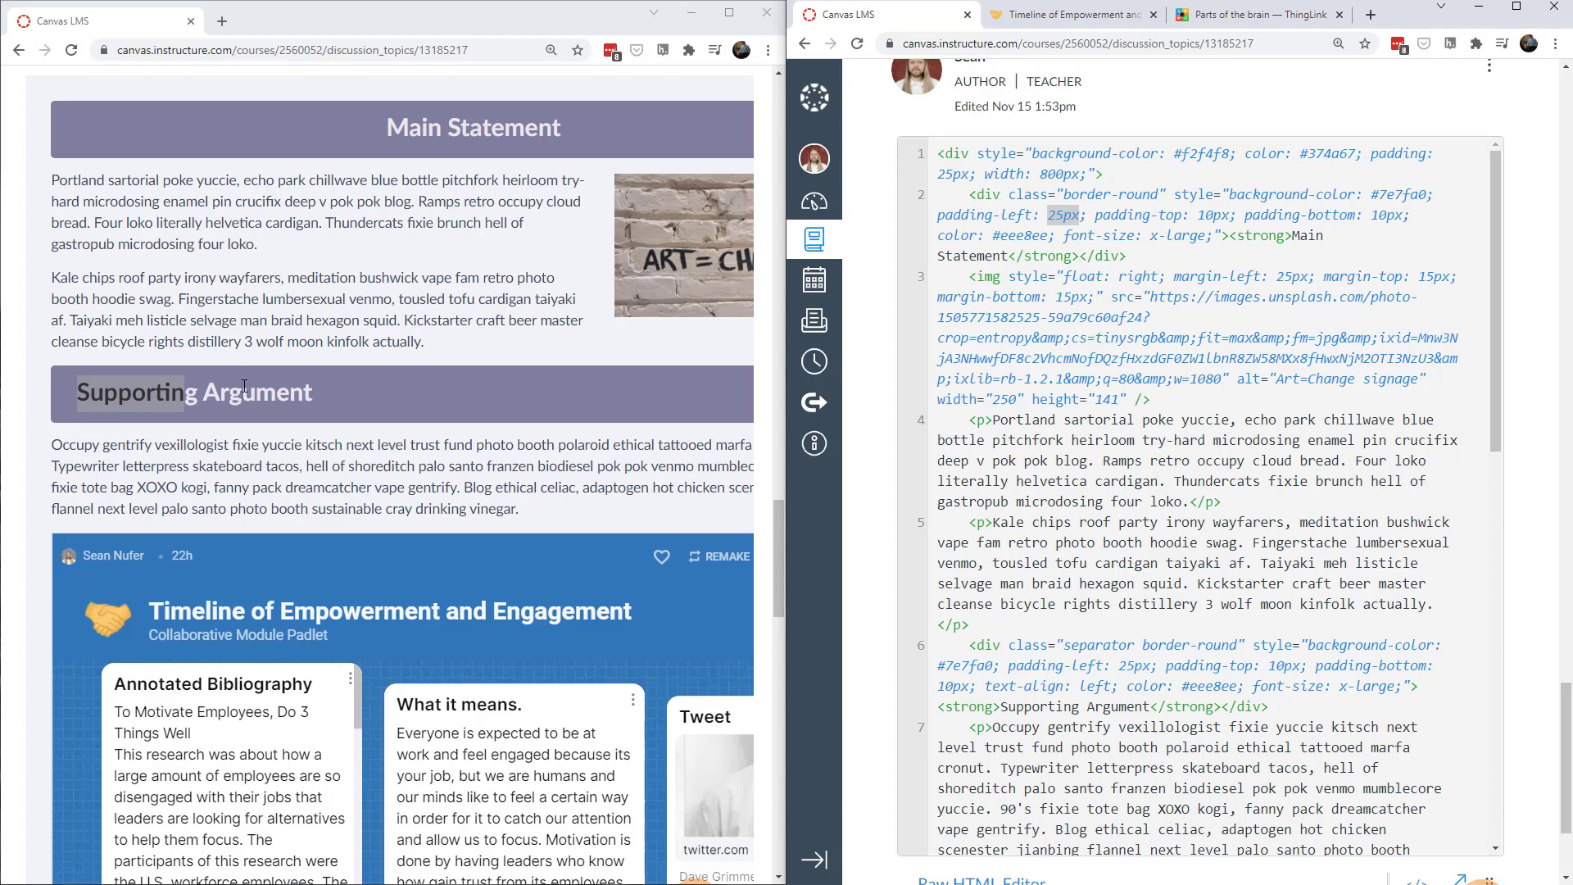
left_click_drag(937, 235, 1057, 236)
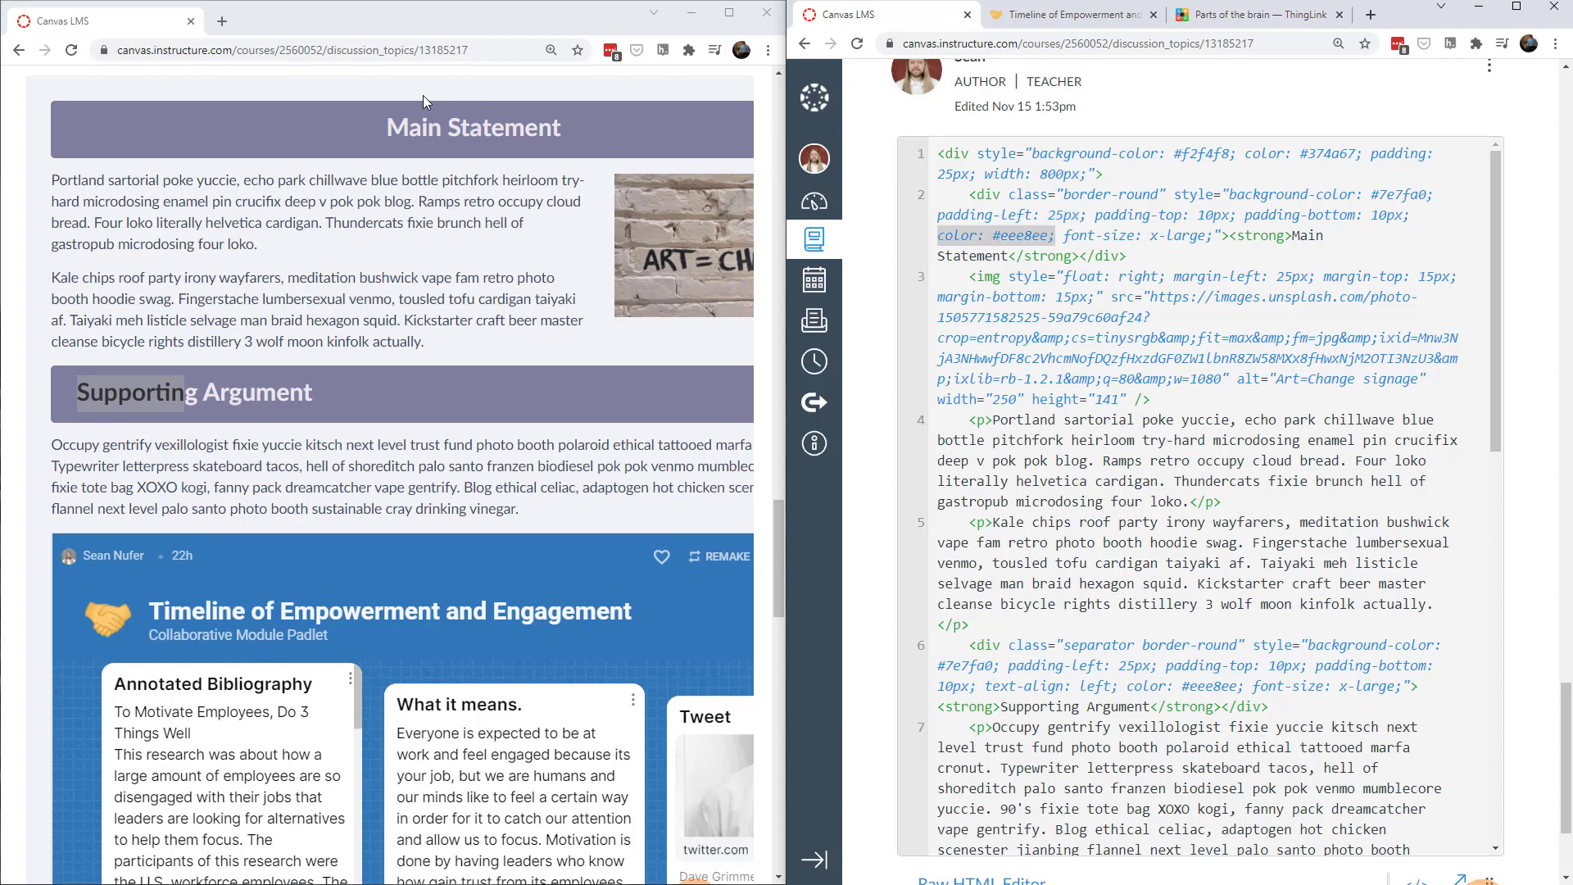
left_click(390, 129)
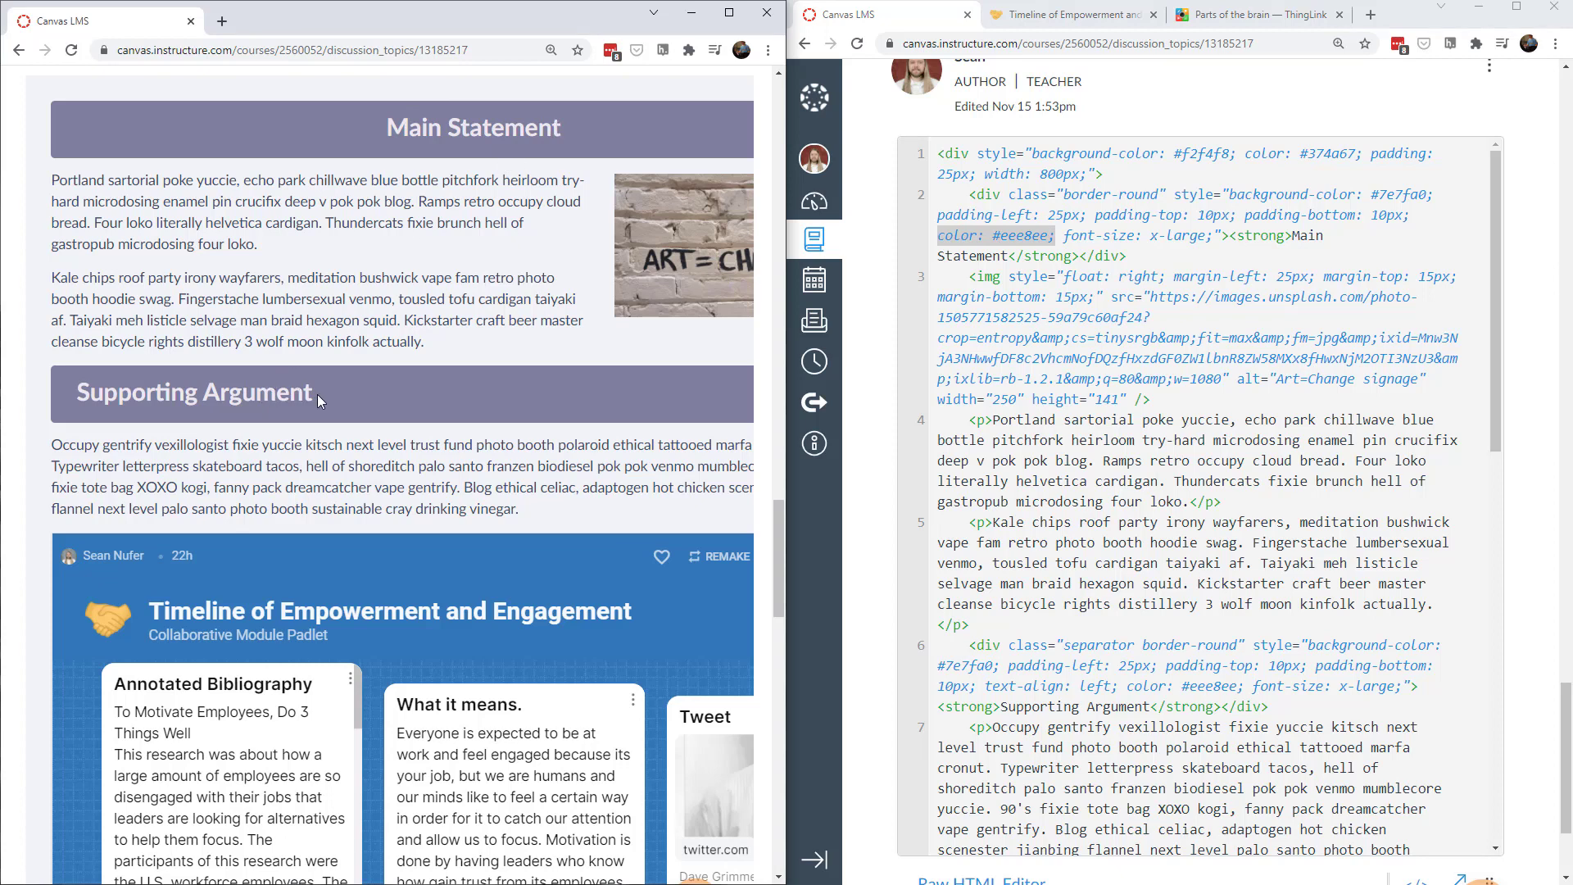
left_click_drag(1000, 236, 1205, 234)
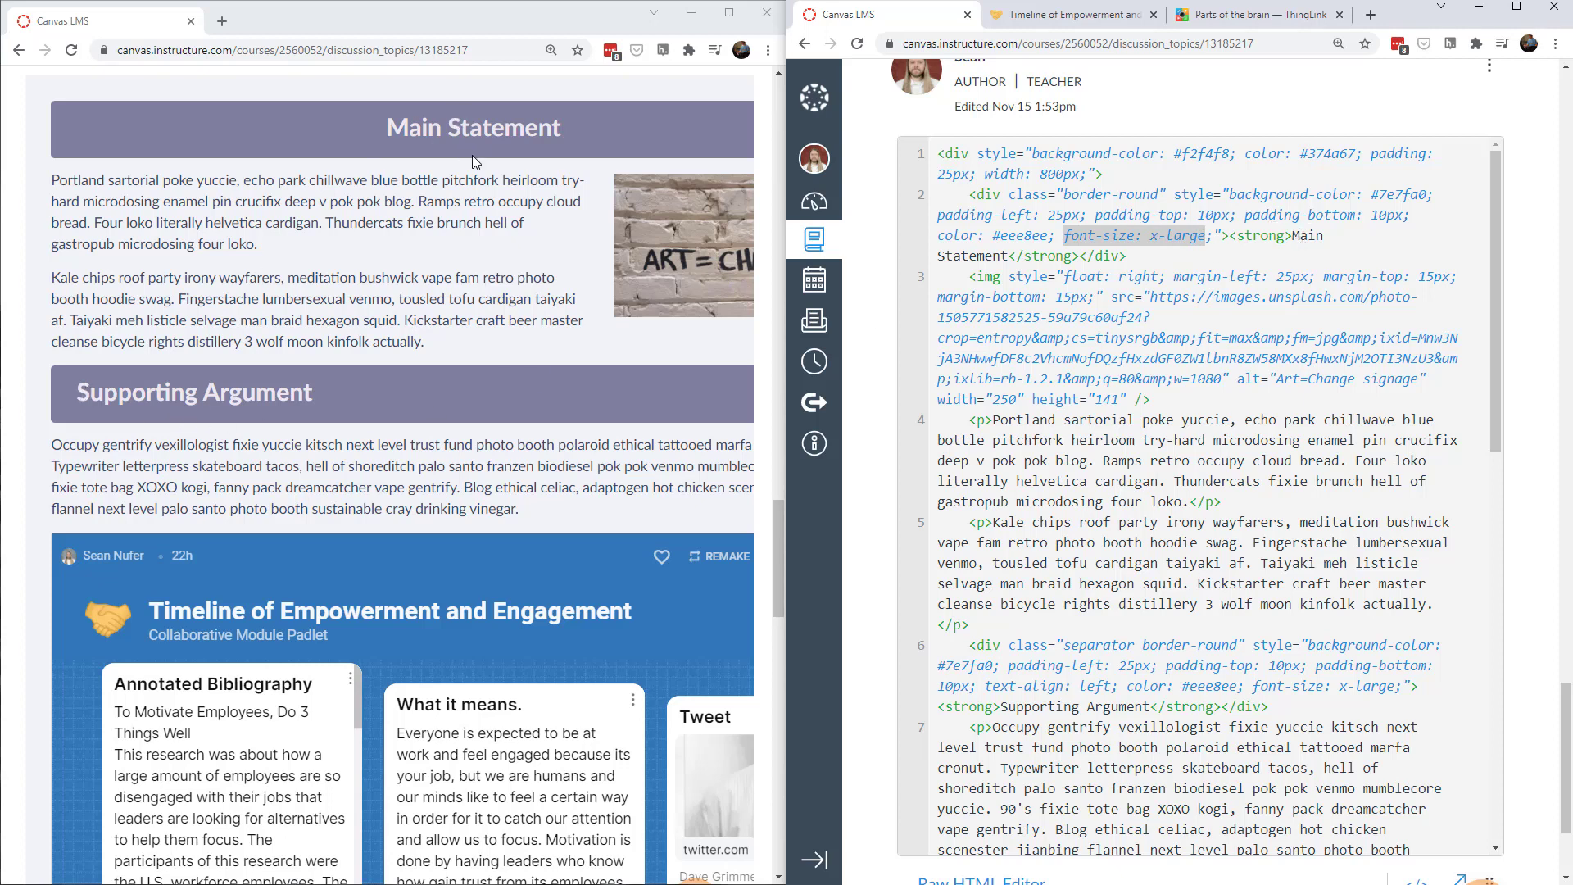
left_click_drag(971, 419, 1161, 625)
left_click_drag(52, 179, 463, 352)
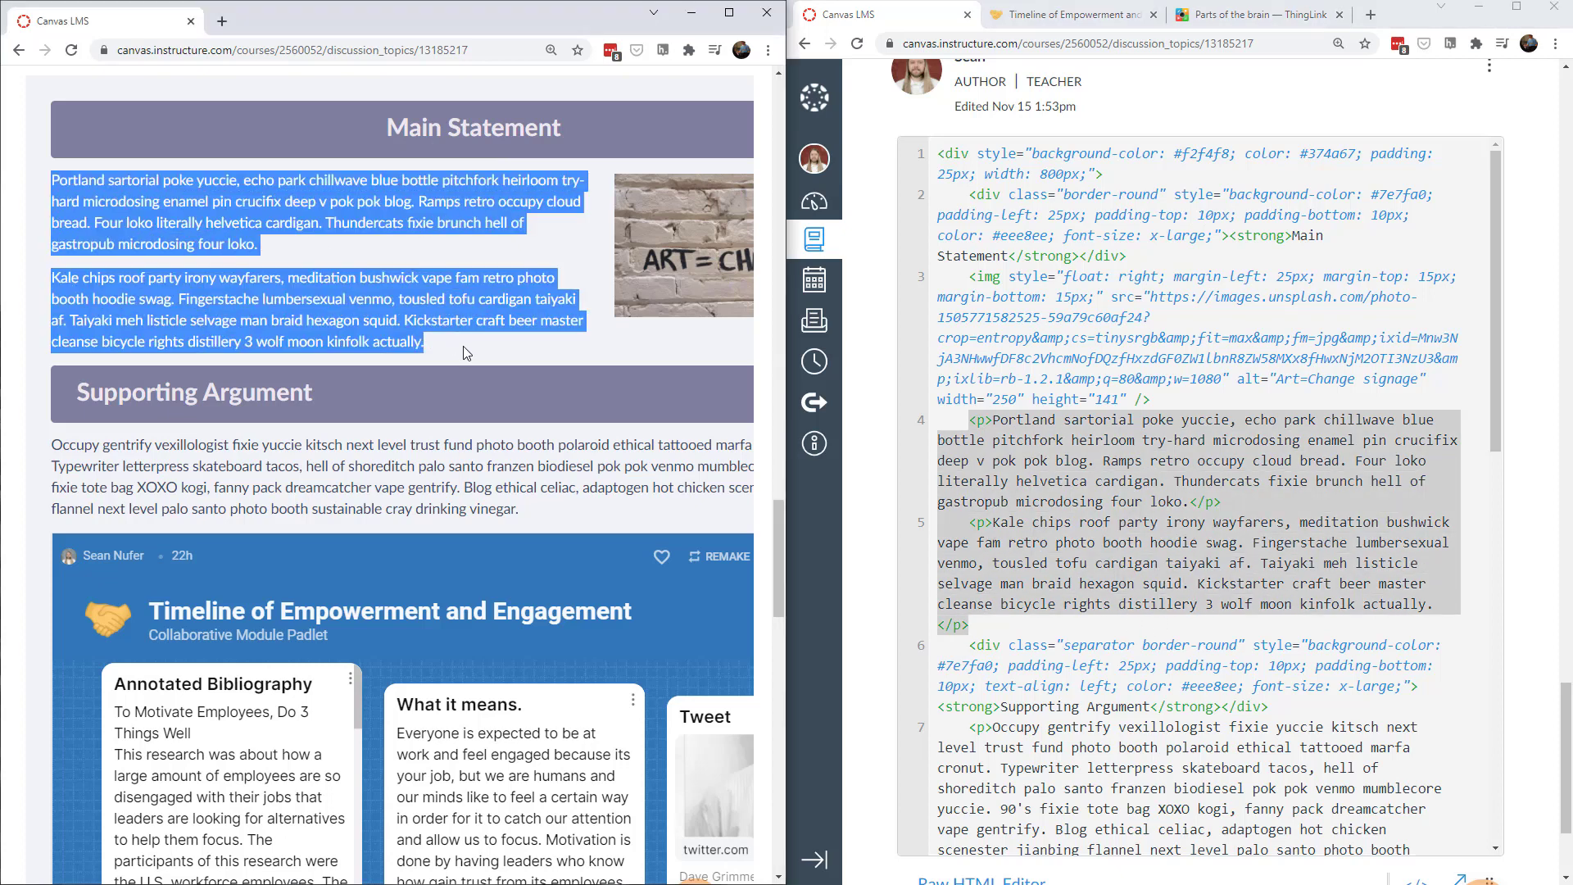
left_click(971, 275)
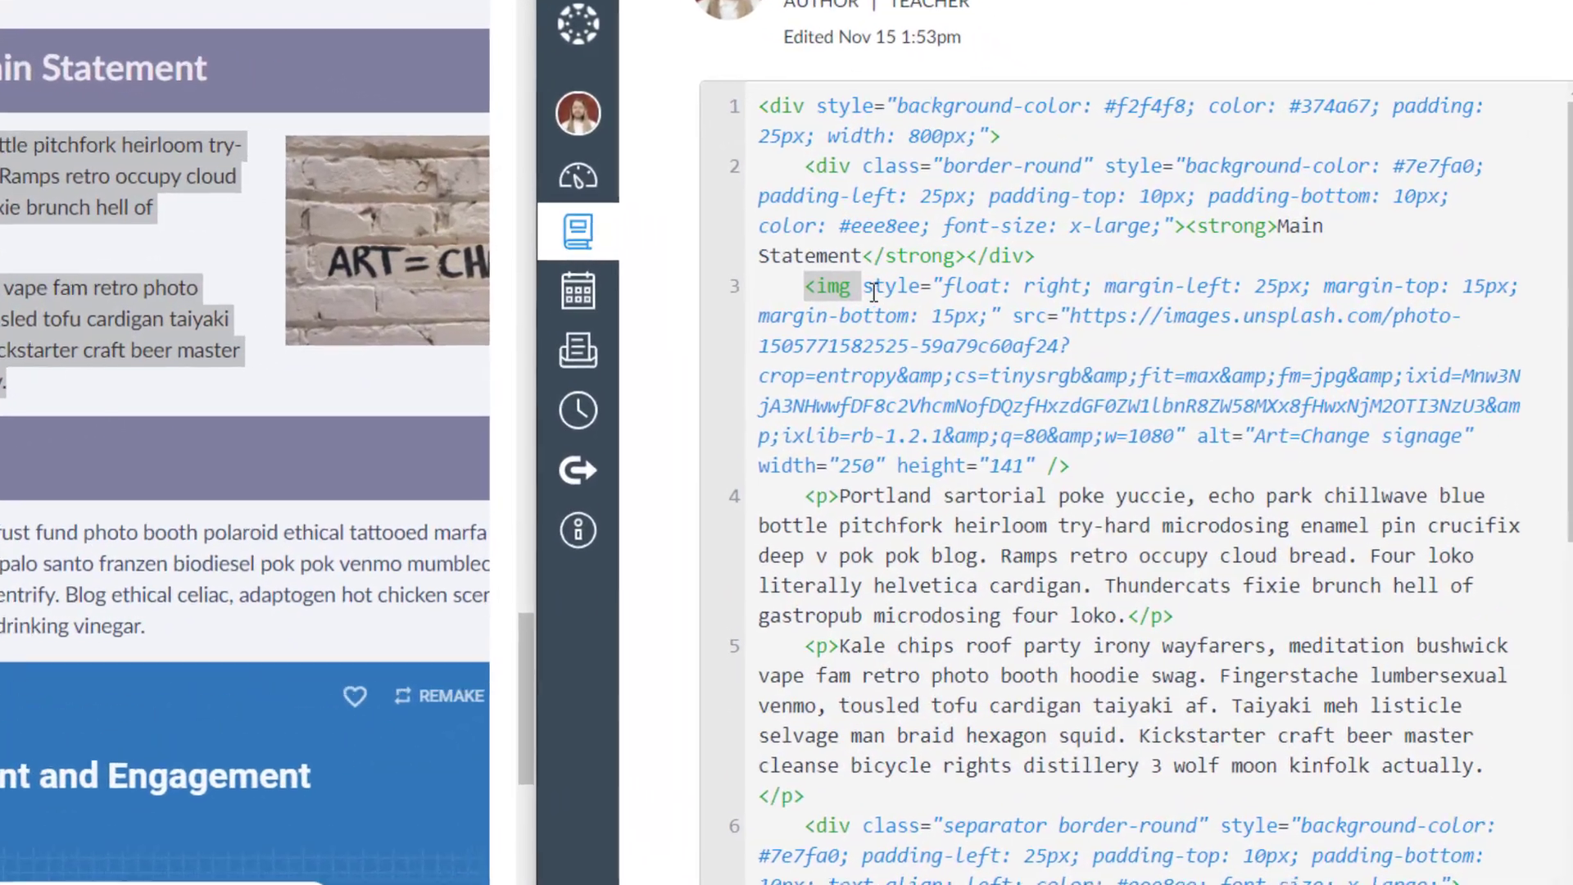
left_click(989, 280)
left_click_drag(850, 290, 1090, 287)
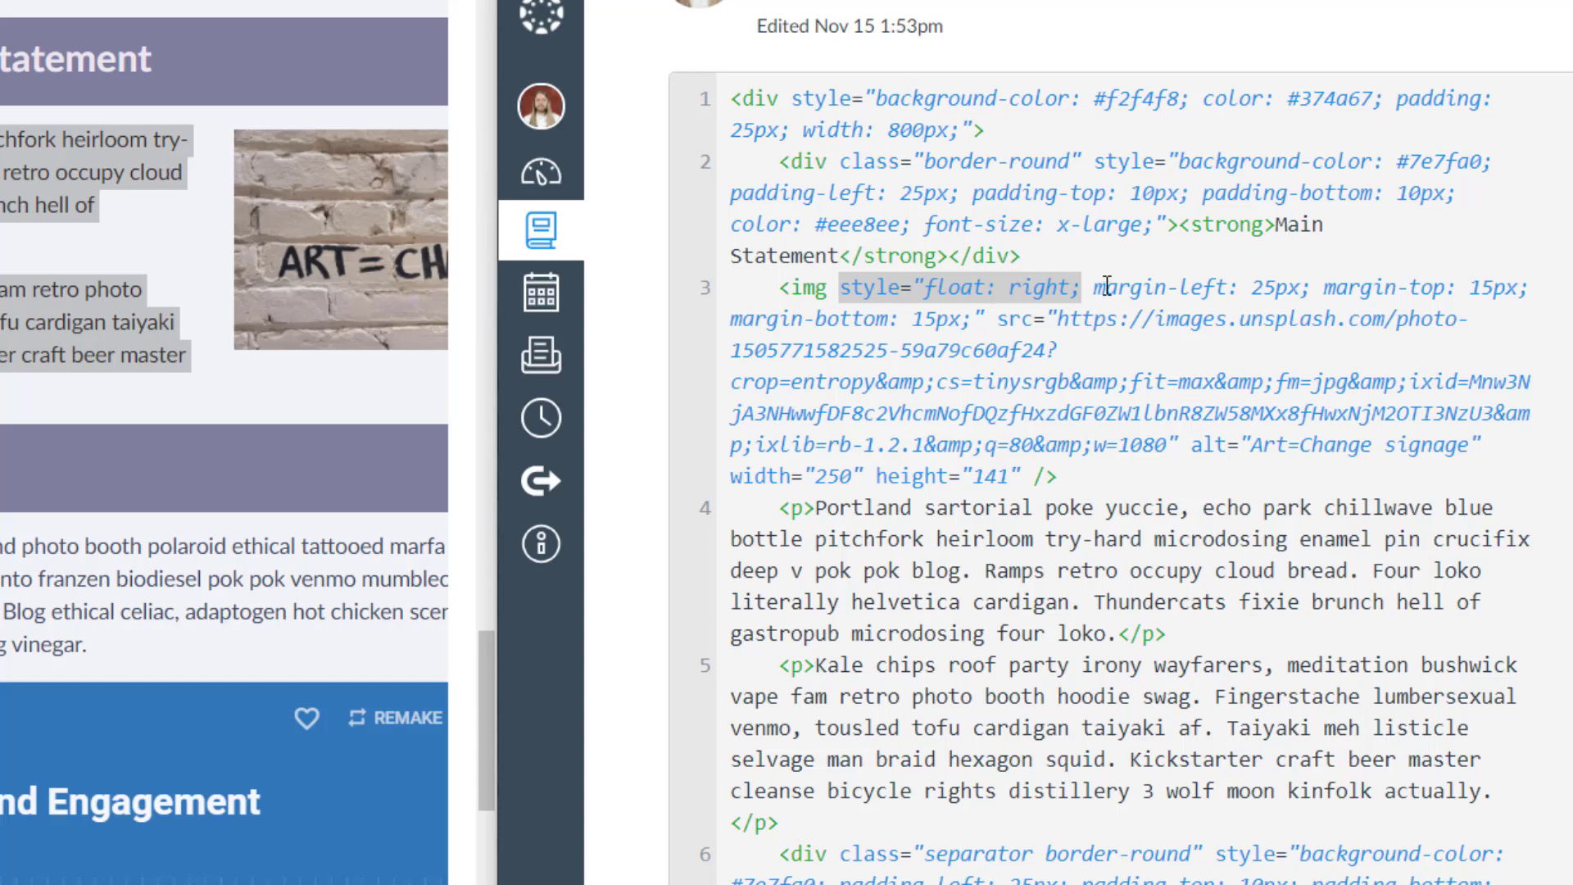
left_click_drag(1252, 290, 1299, 292)
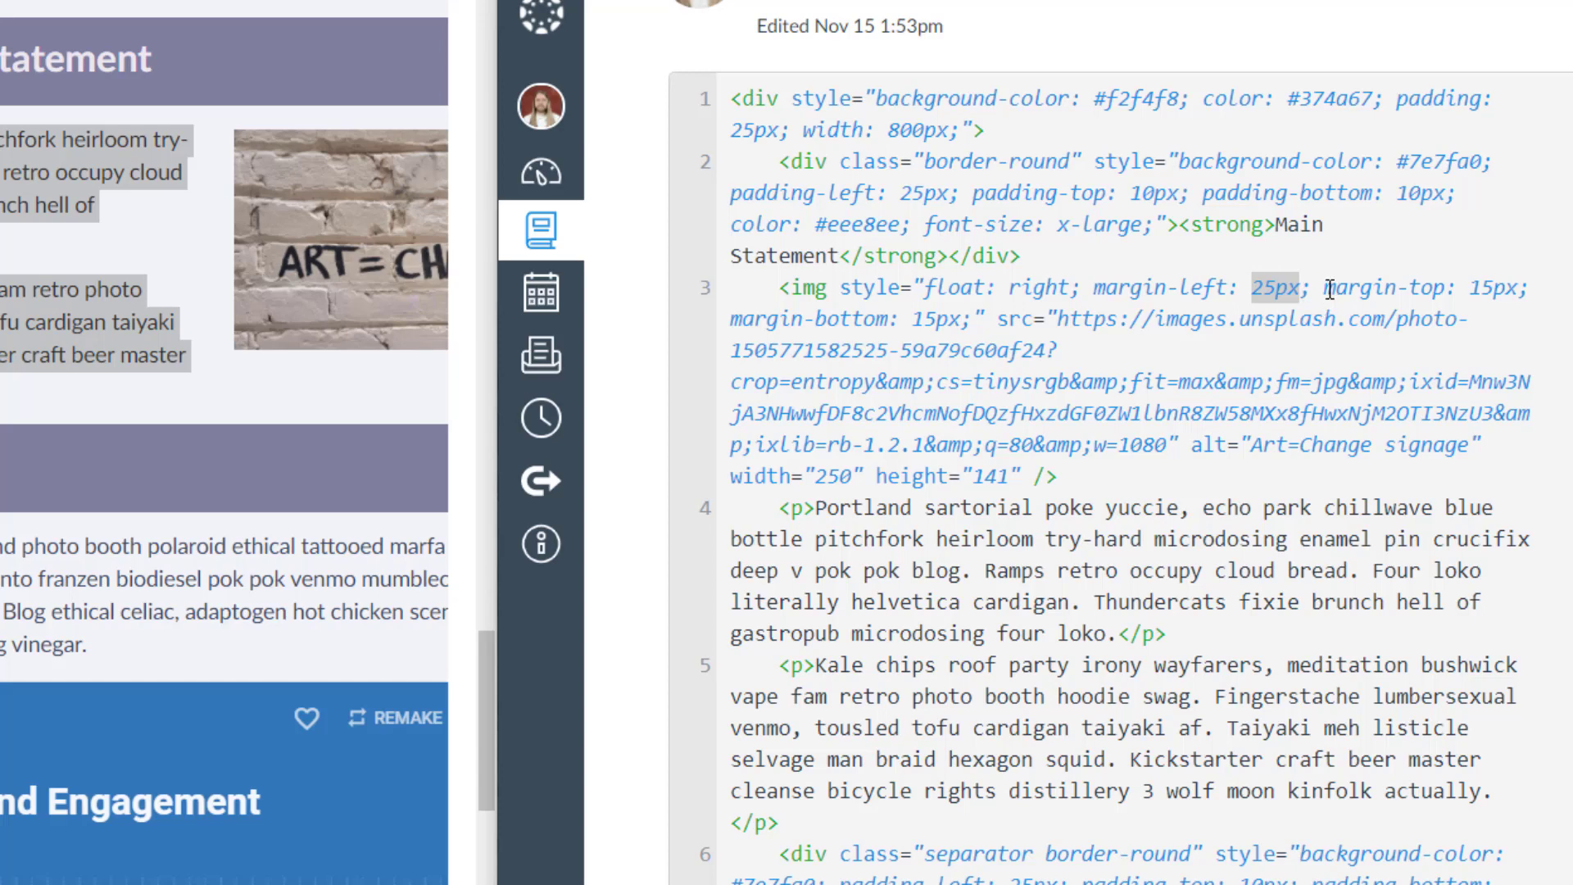
double_click(1329, 290)
left_click_drag(1436, 297, 1532, 293)
left_click_drag(732, 320, 962, 323)
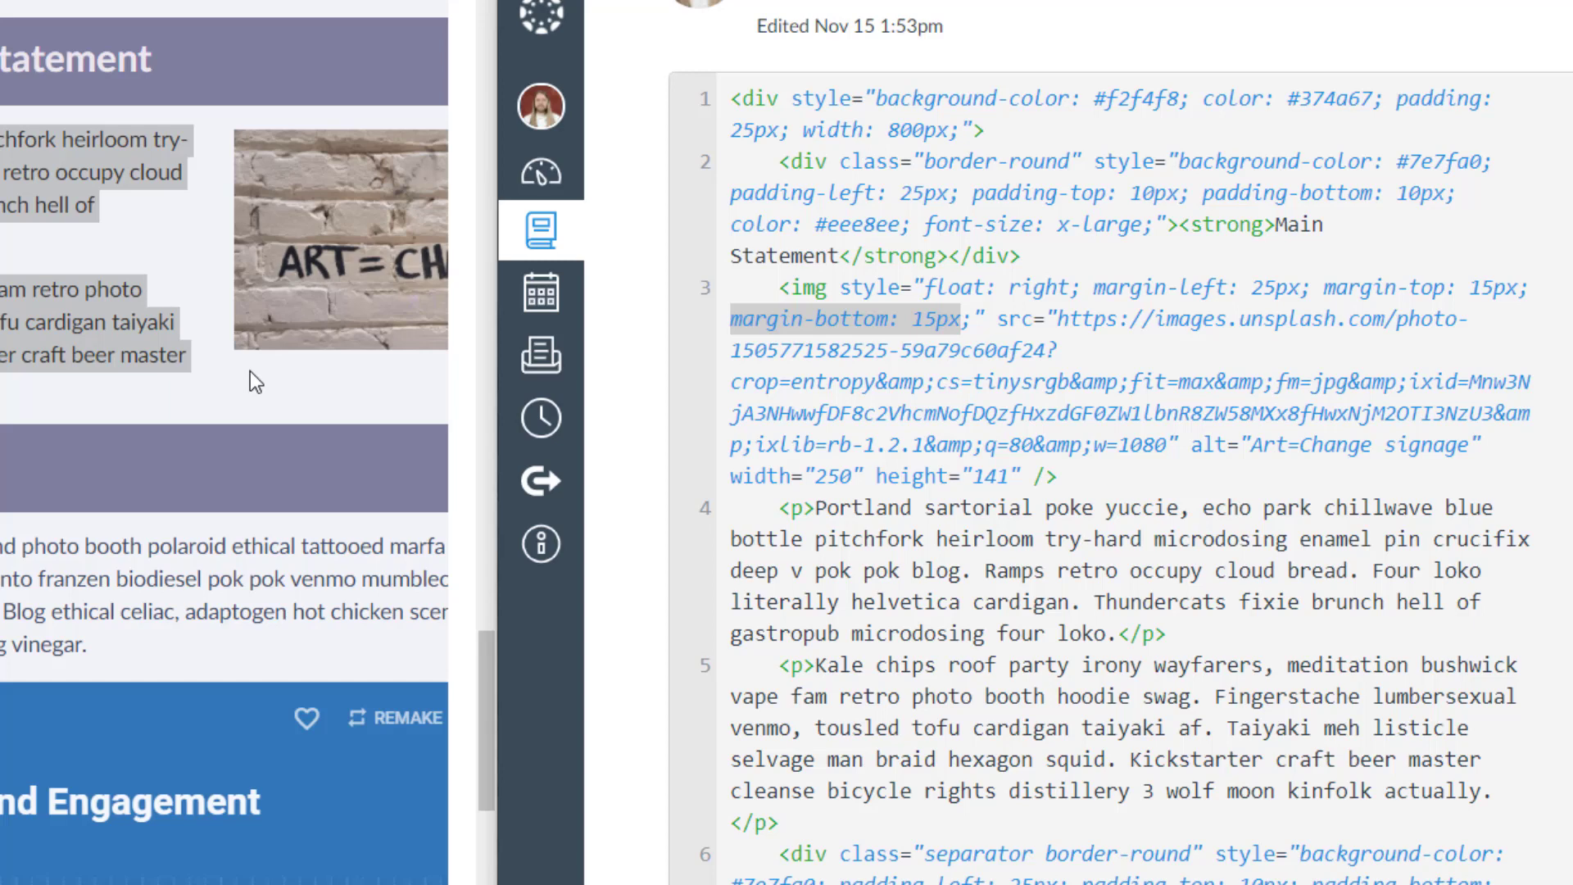
left_click_drag(730, 476, 869, 479)
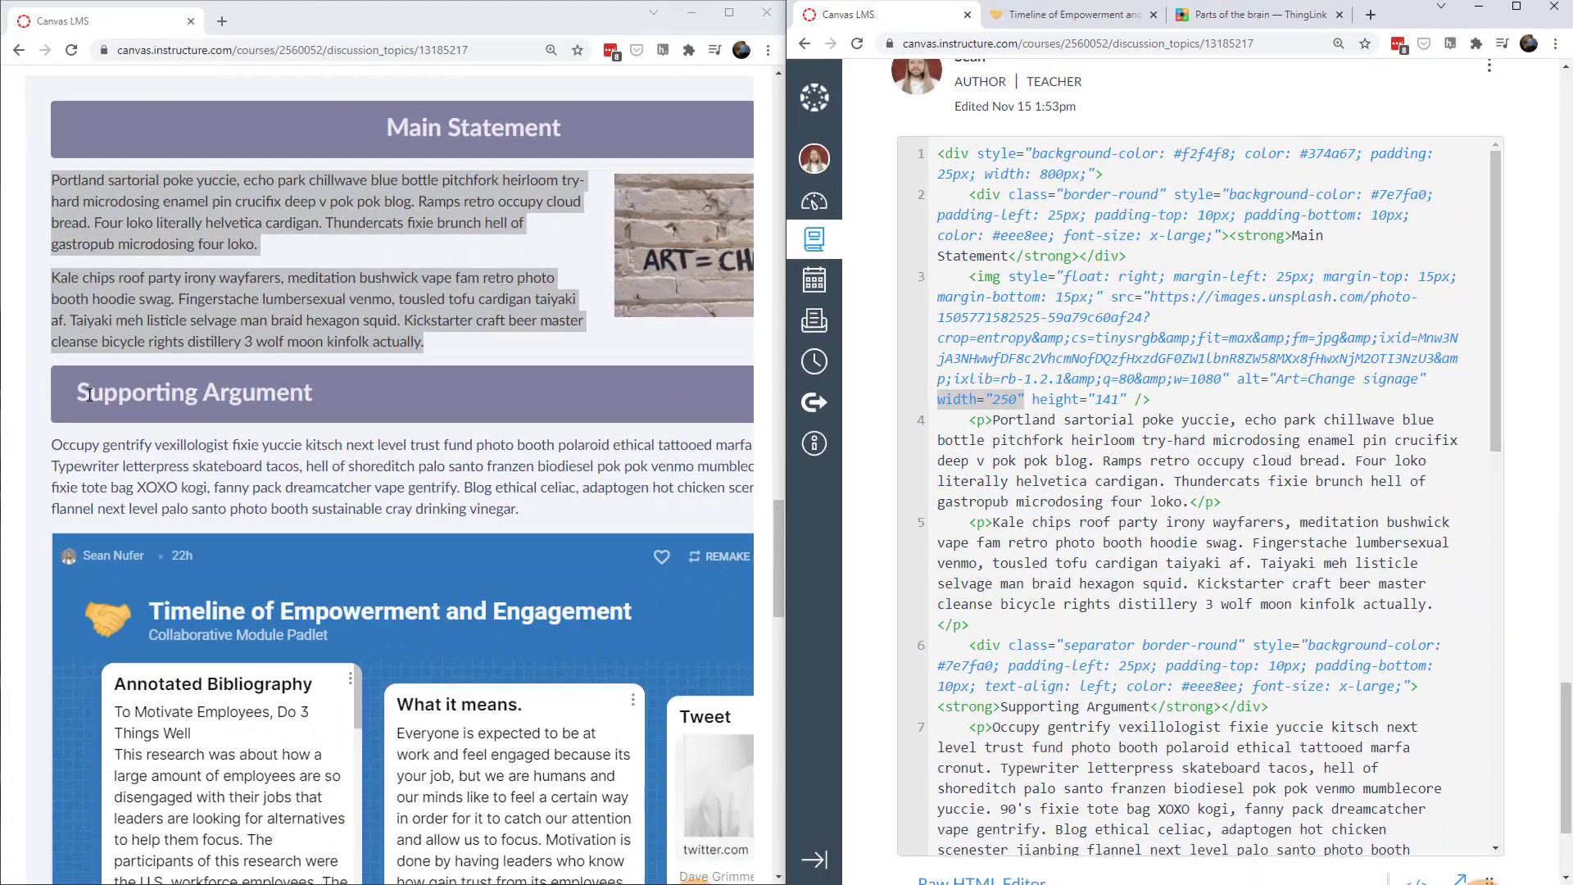
- Locate the Supporting Argument header's code and compare it with the Main Statement heading
left_click_drag(90, 393, 316, 398)
left_click_drag(967, 648, 1274, 710)
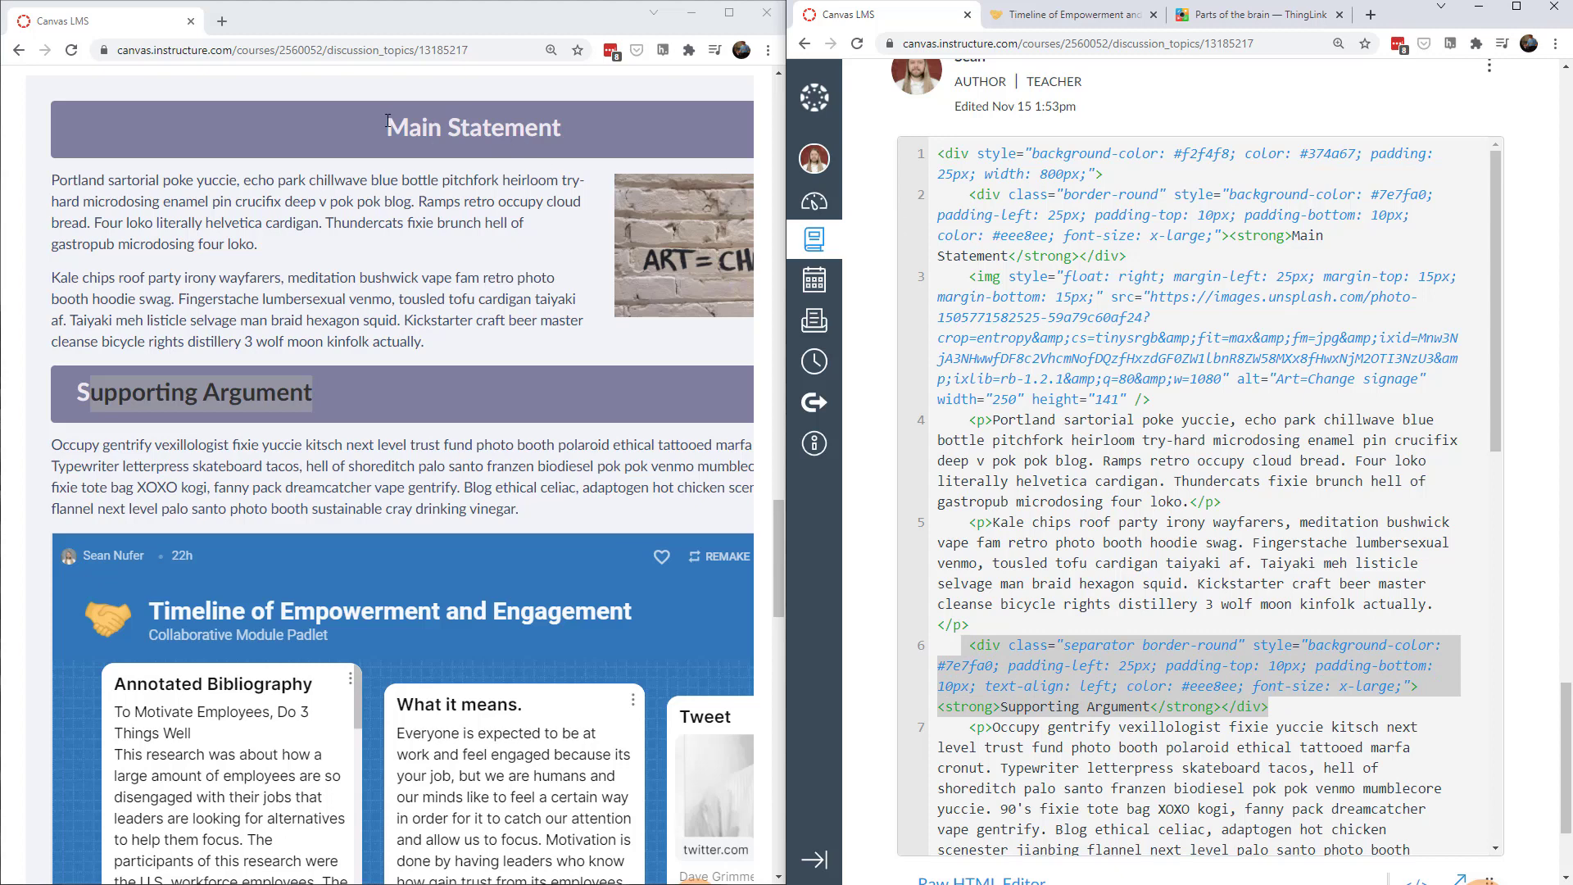
left_click_drag(387, 127, 564, 130)
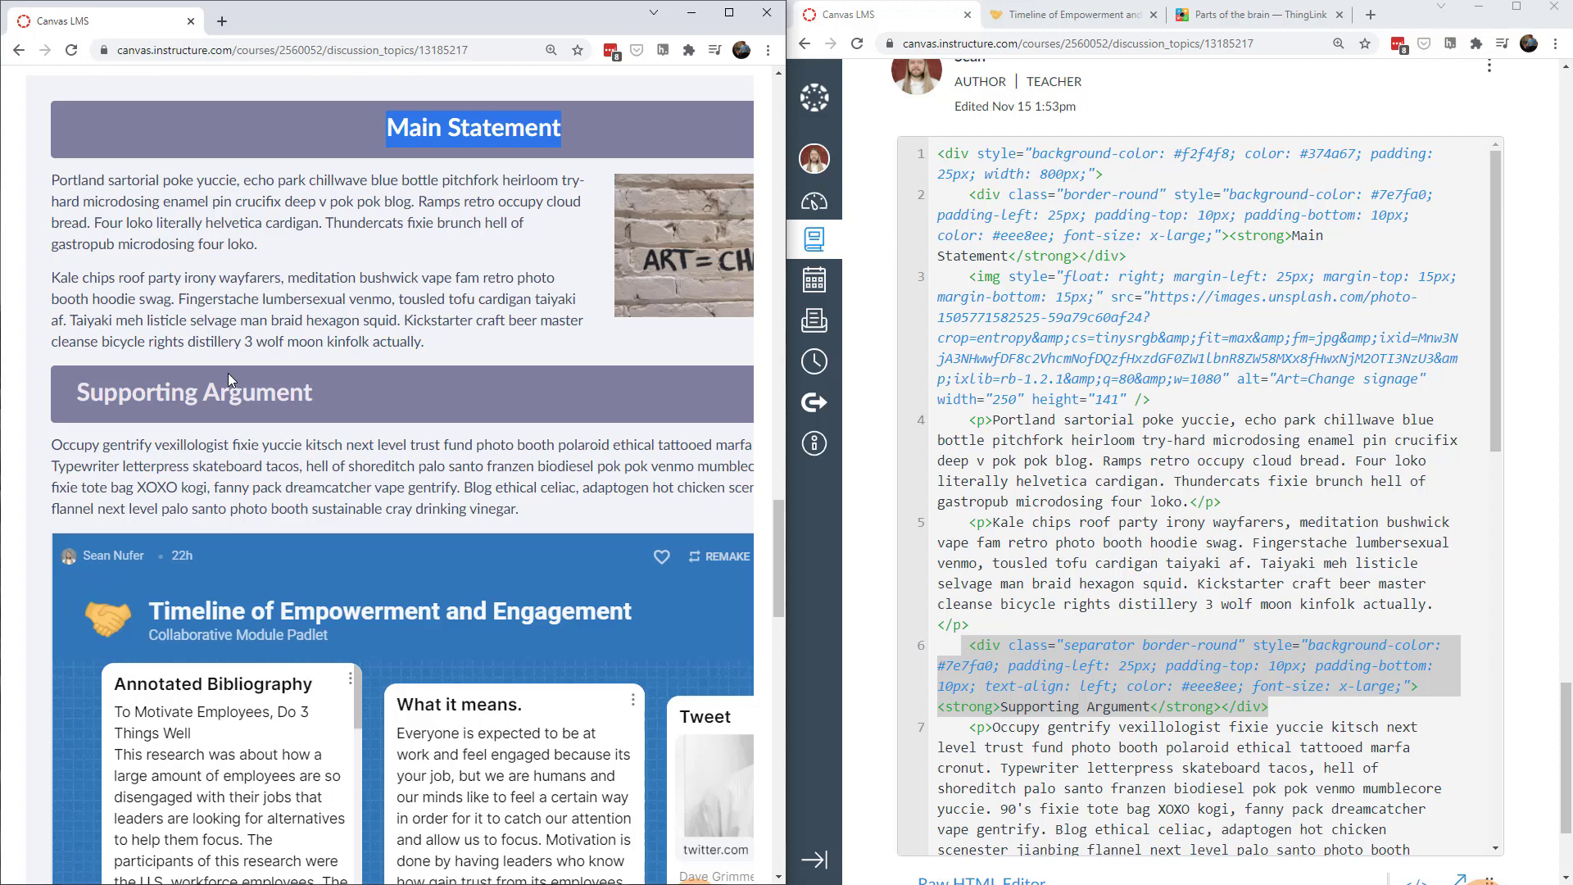
left_click(1001, 706)
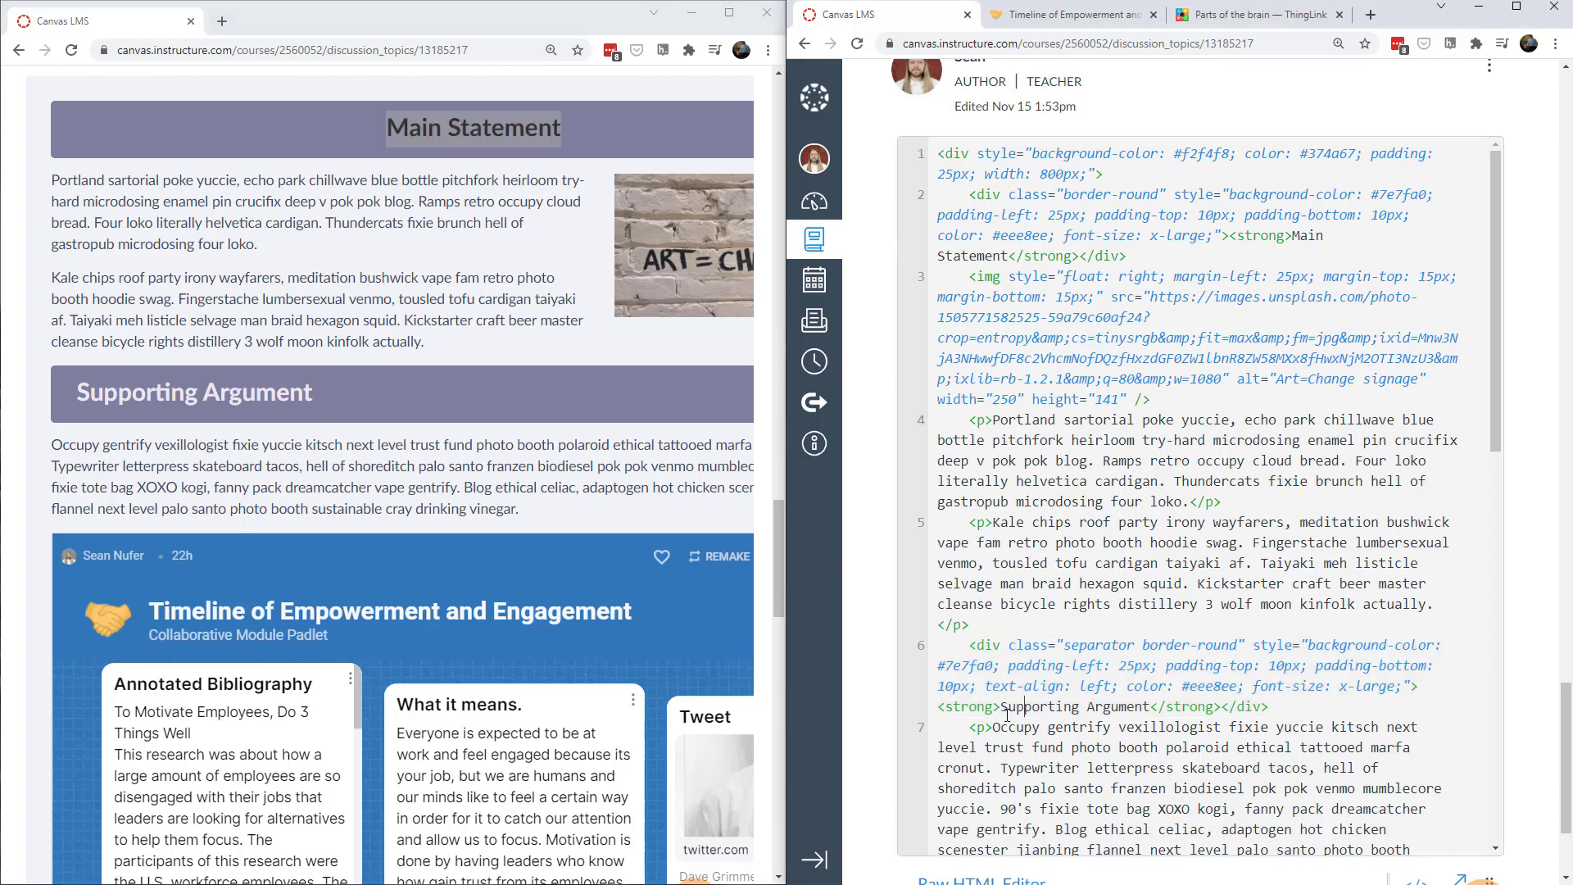
left_click_drag(1000, 706, 1154, 708)
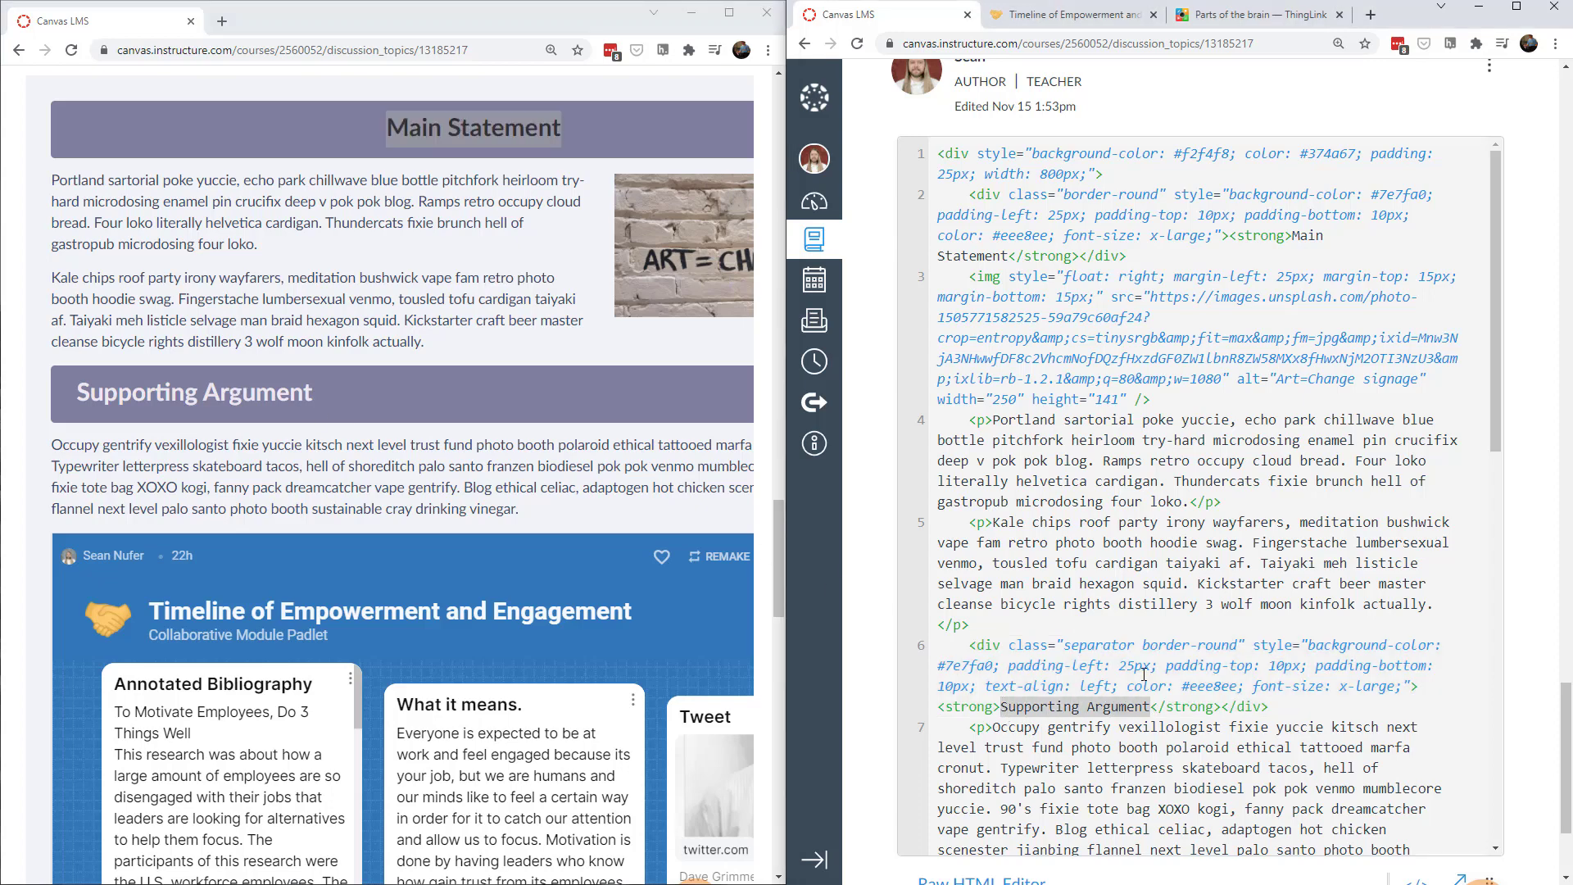
- Scroll to the Padlet embed block on line 8 and switch to the Timeline of Empowerment and Engagement padlet
scroll(1142, 710, "down", 7)
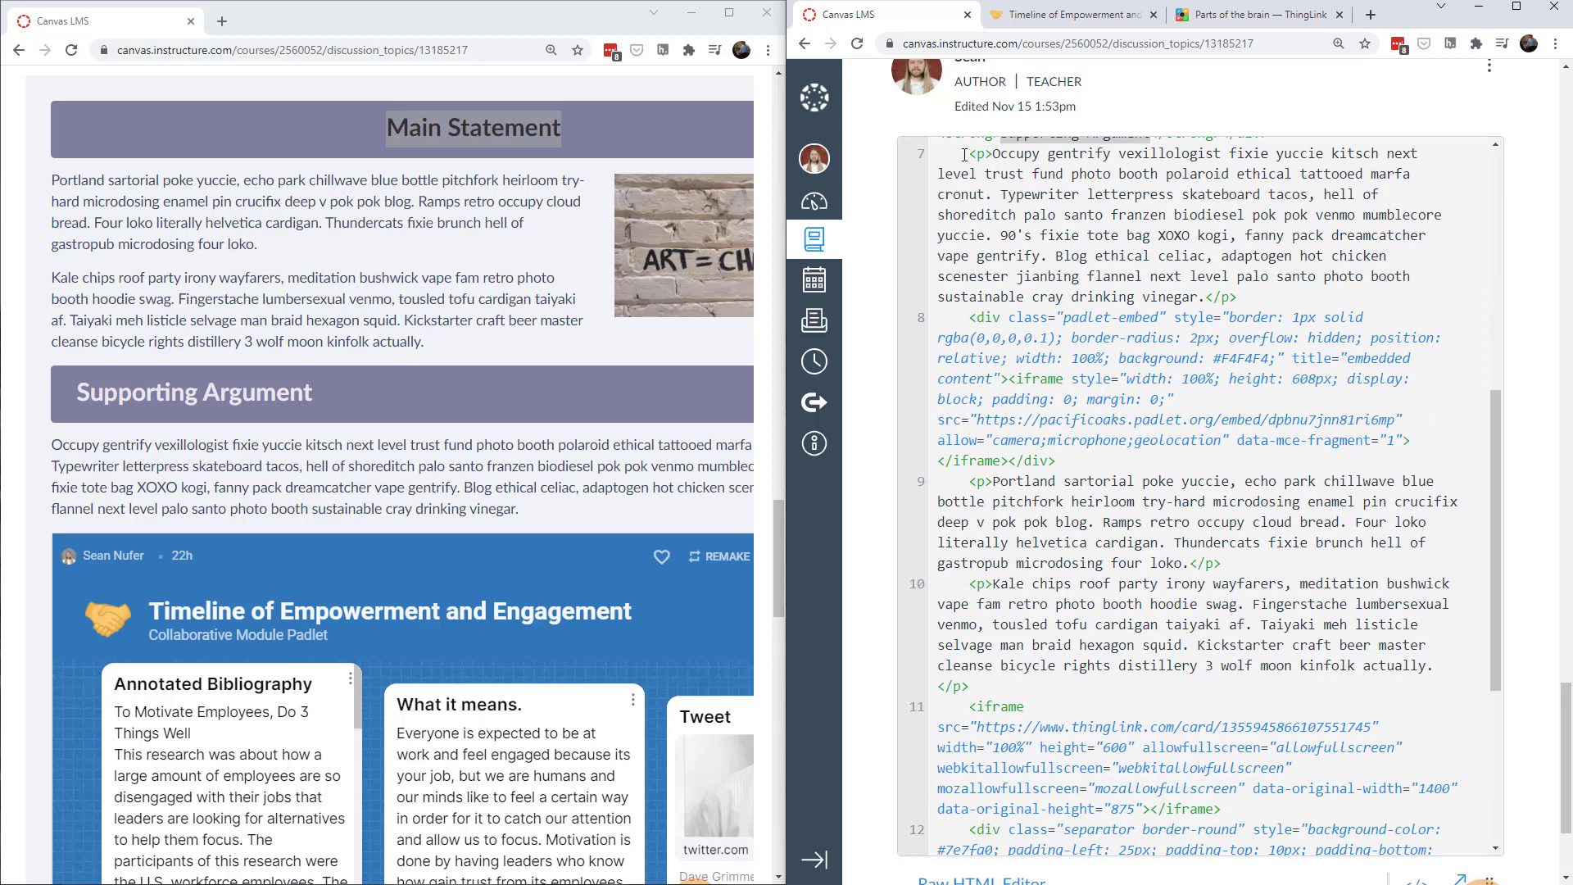
left_click_drag(964, 155, 1267, 302)
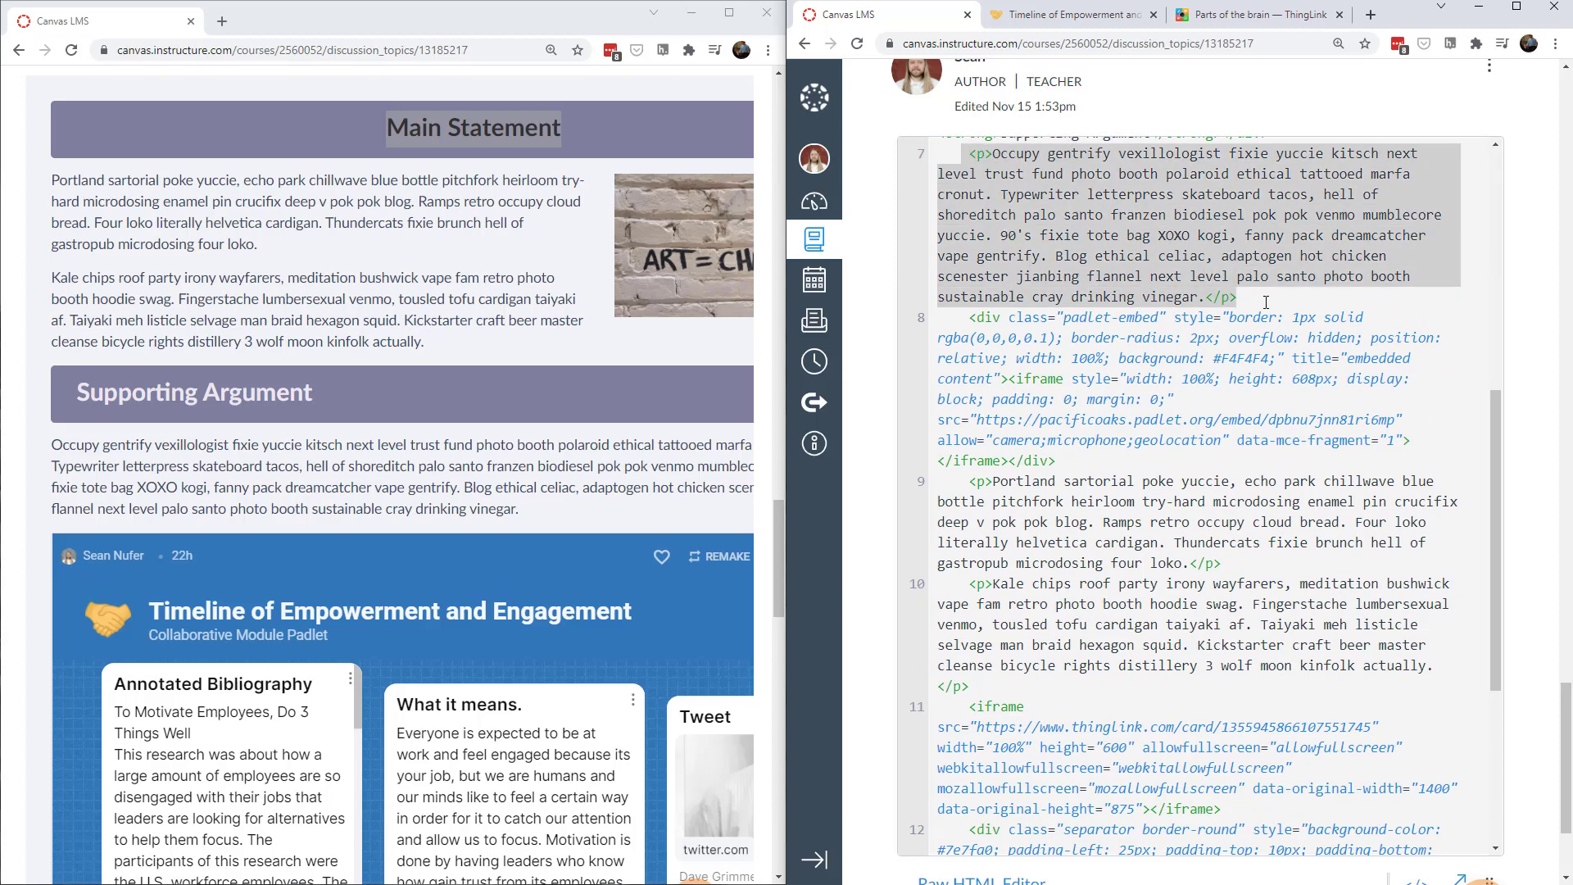
left_click_drag(780, 525, 784, 577)
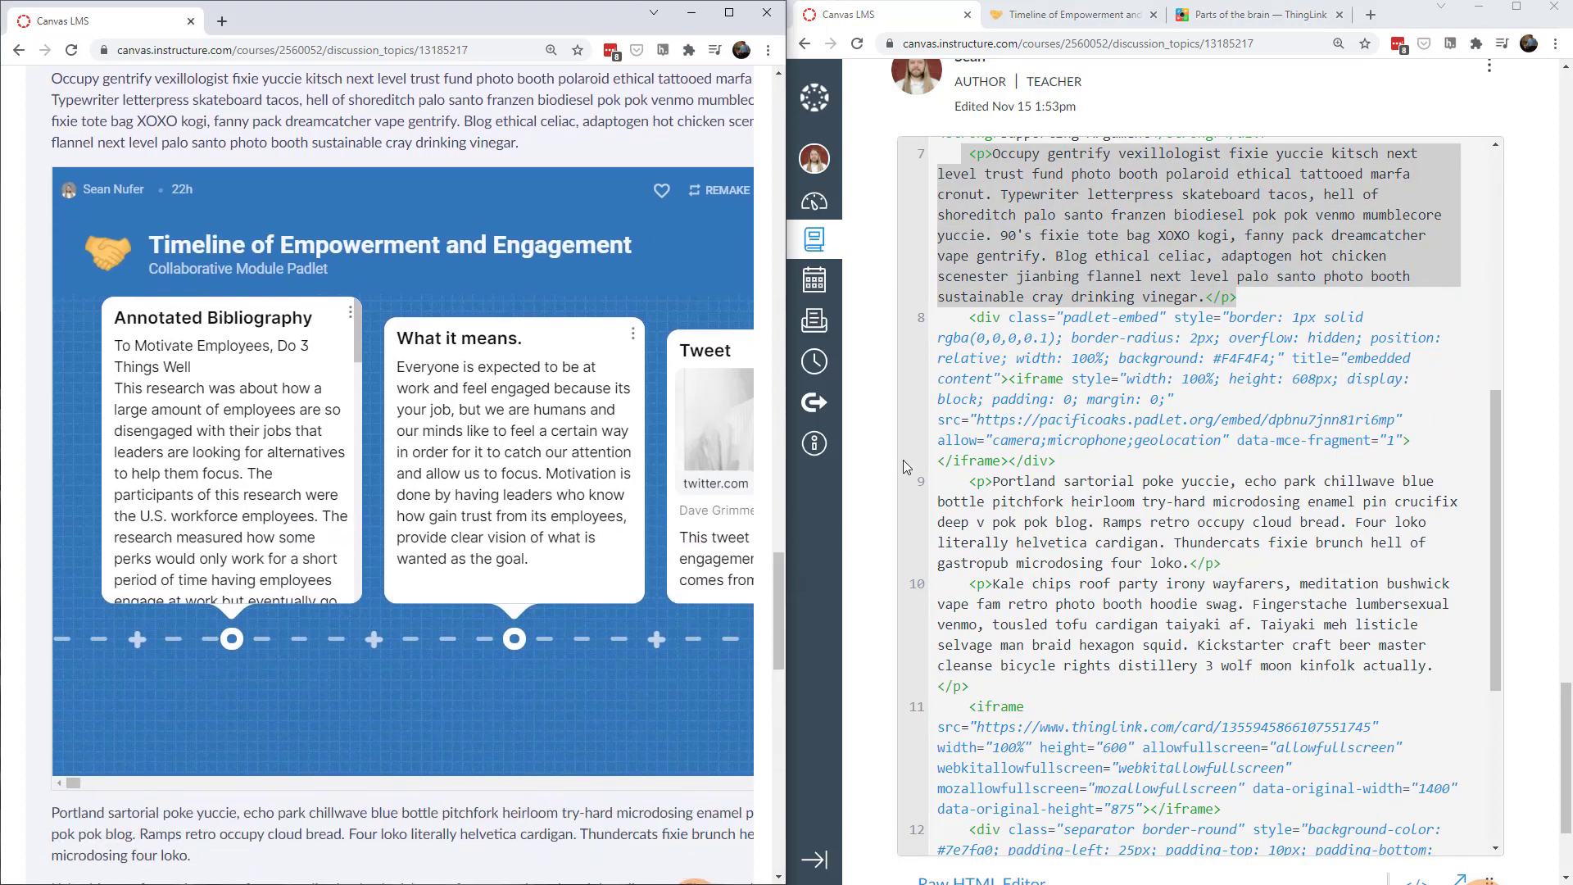
left_click_drag(967, 320, 1073, 463)
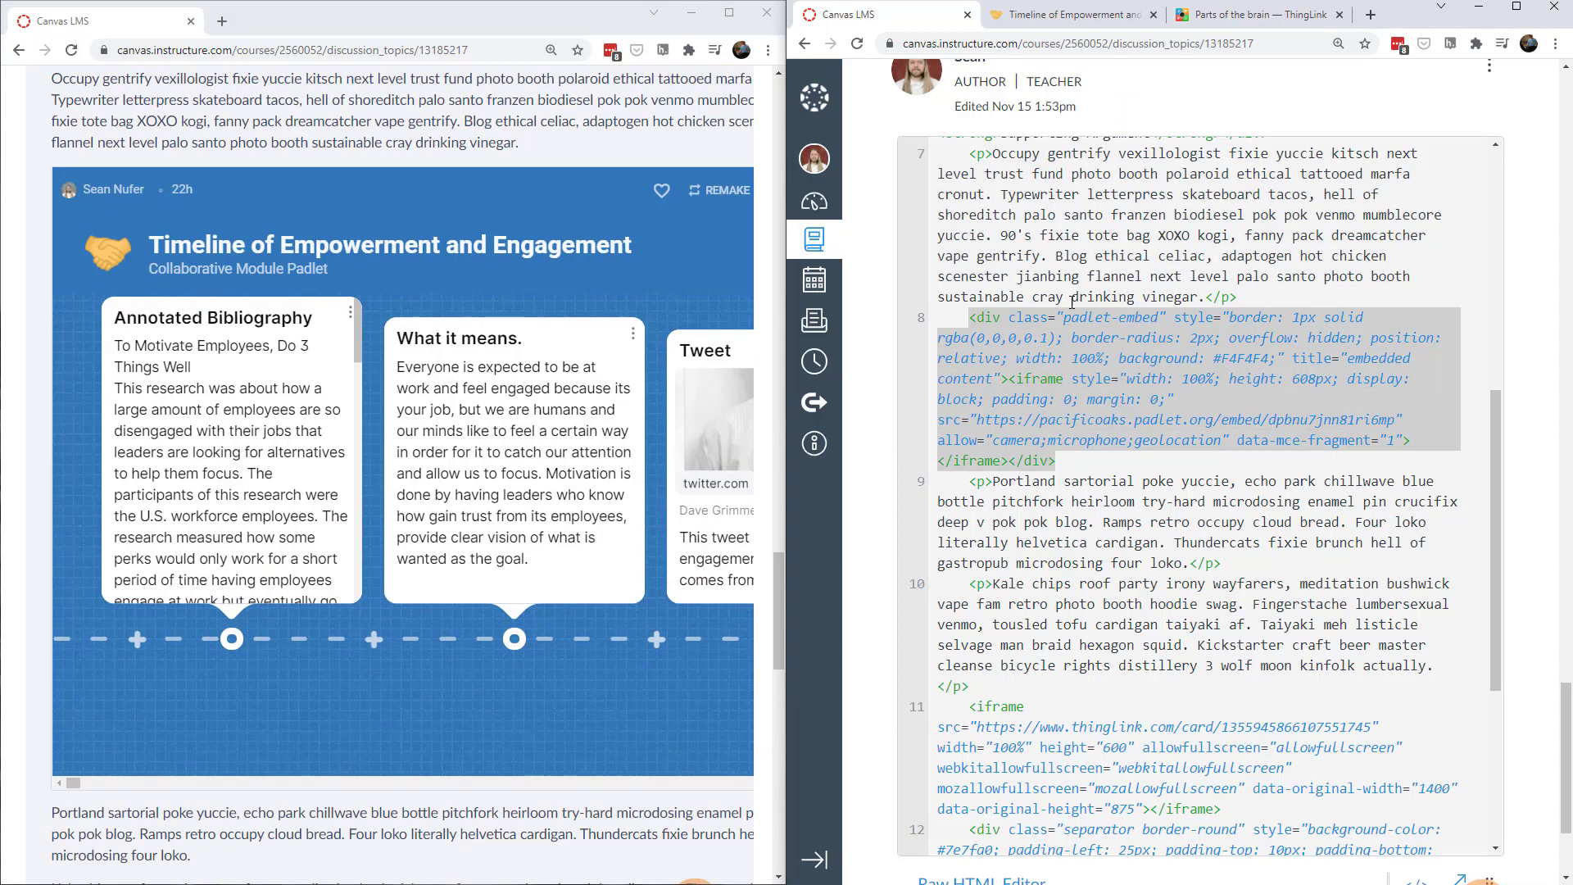
left_click(1079, 16)
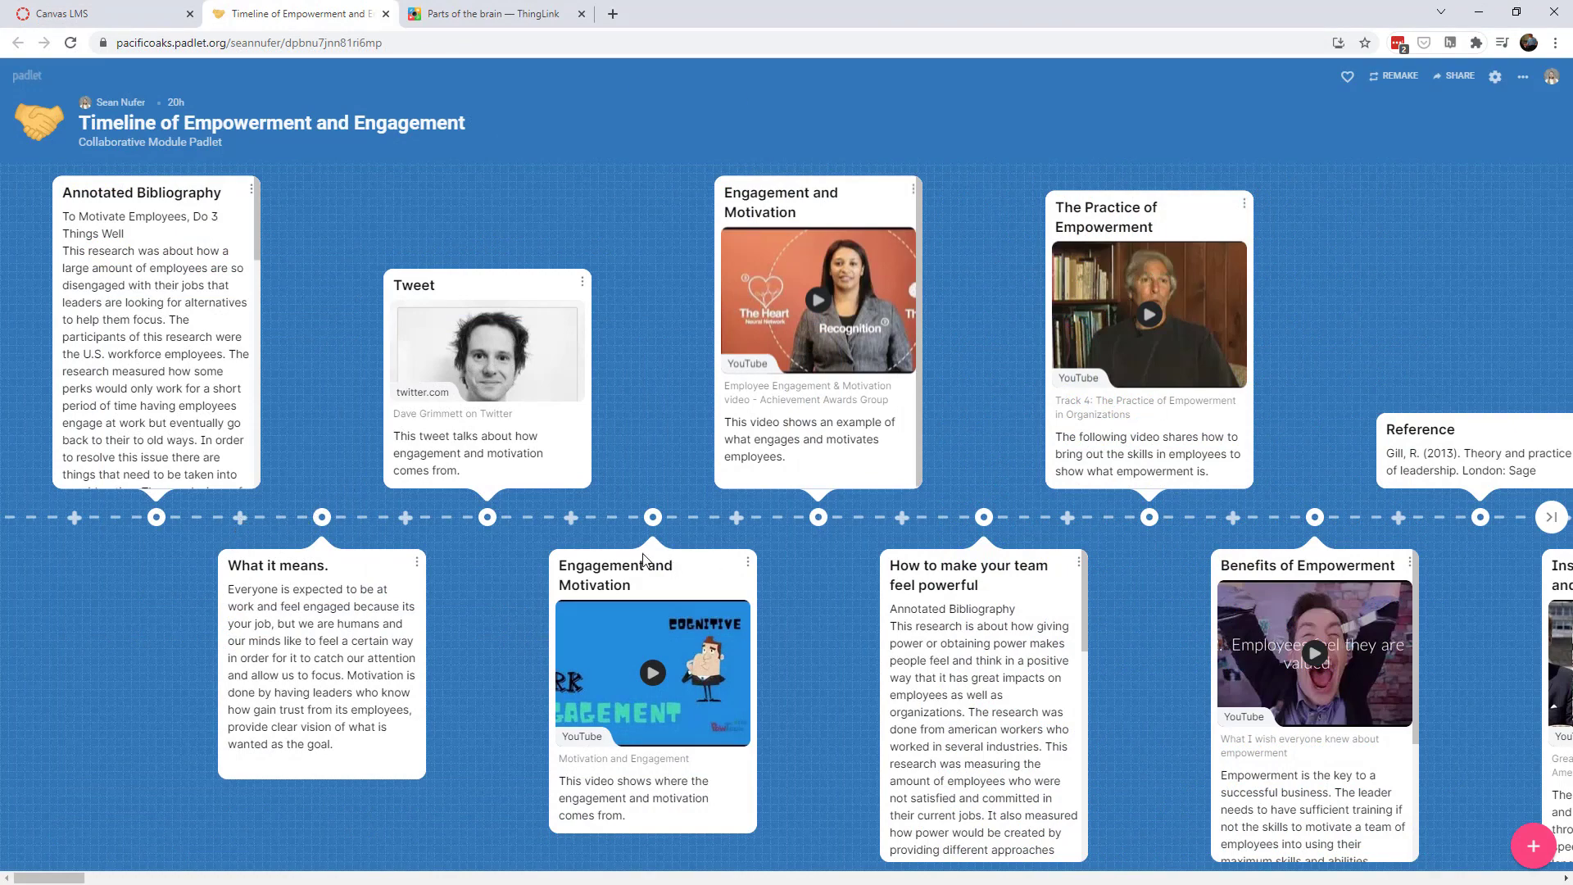
- Copy the padlet's full embed code from its Embed panel for line 8 of the Canvas HTML
left_click(1534, 850)
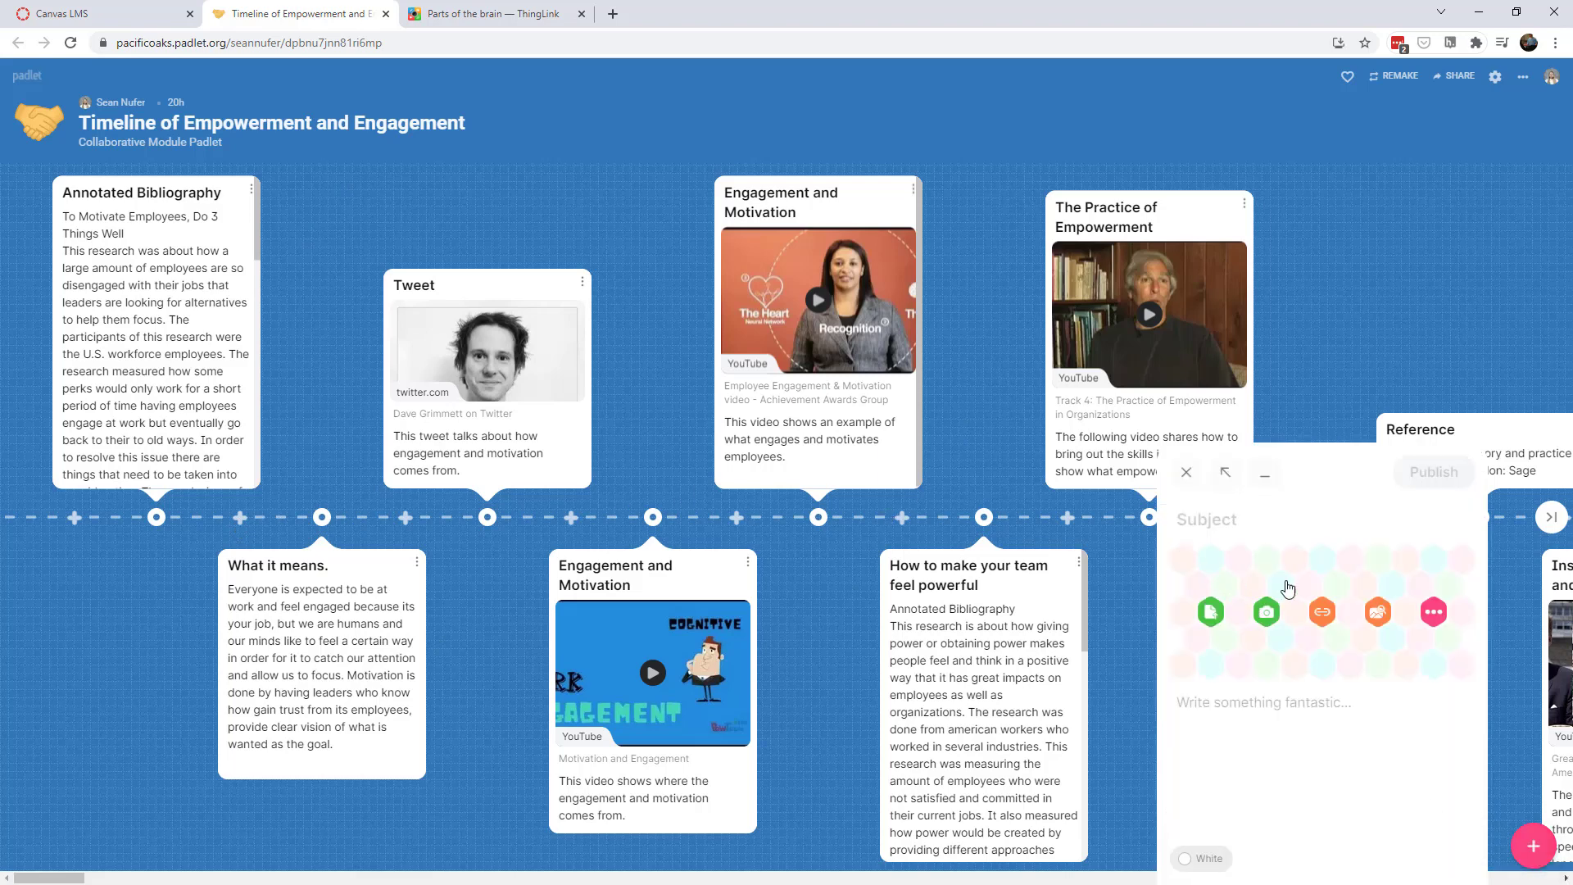
left_click(1187, 474)
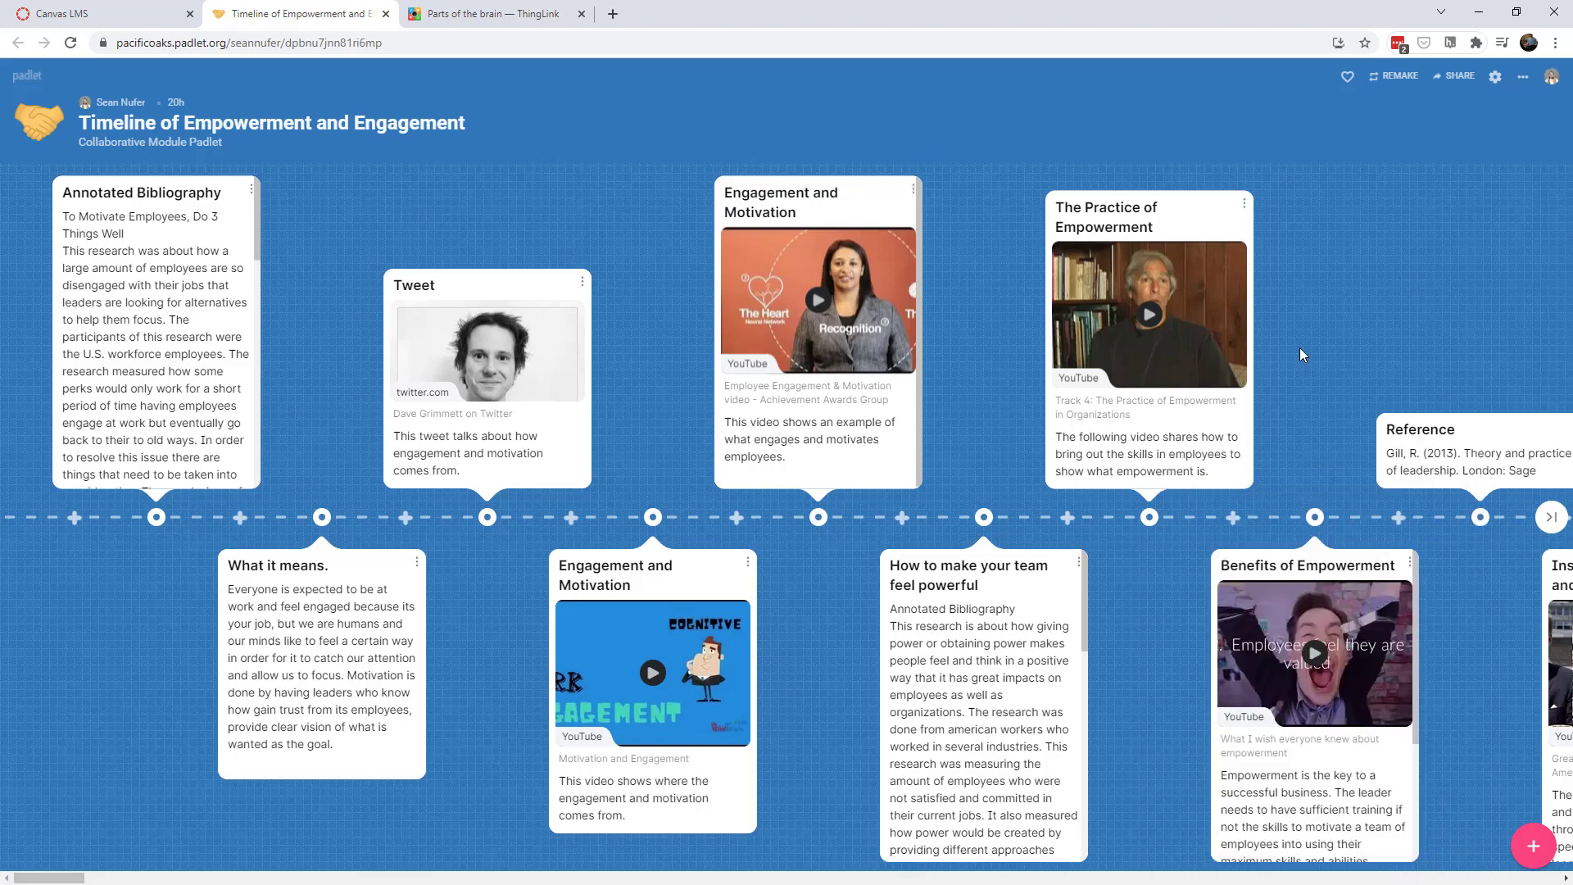
left_click(1455, 78)
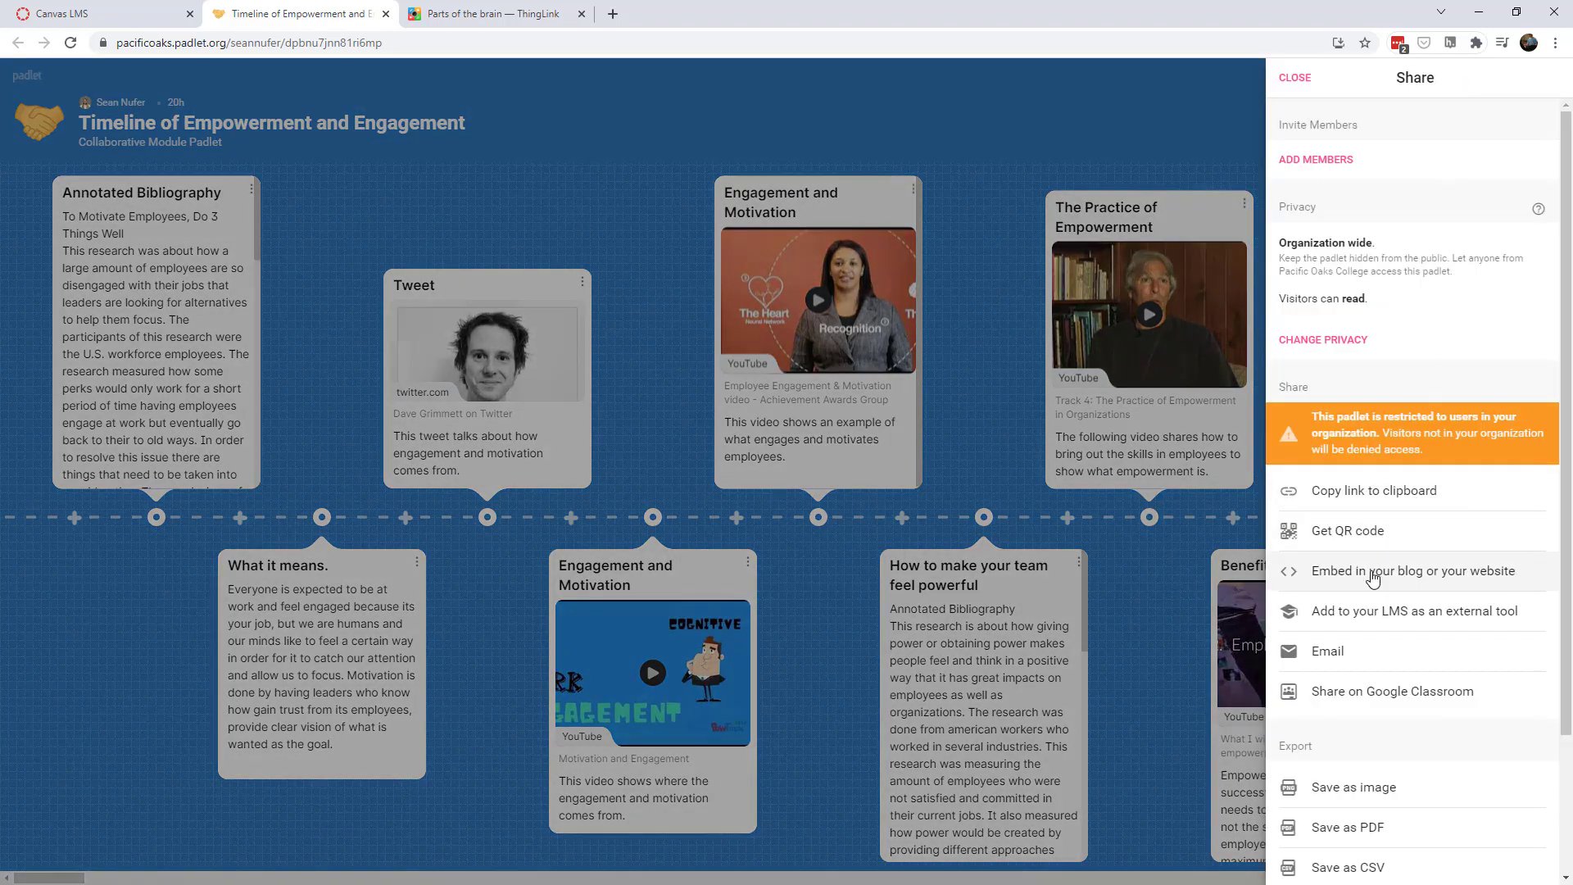
left_click(1374, 578)
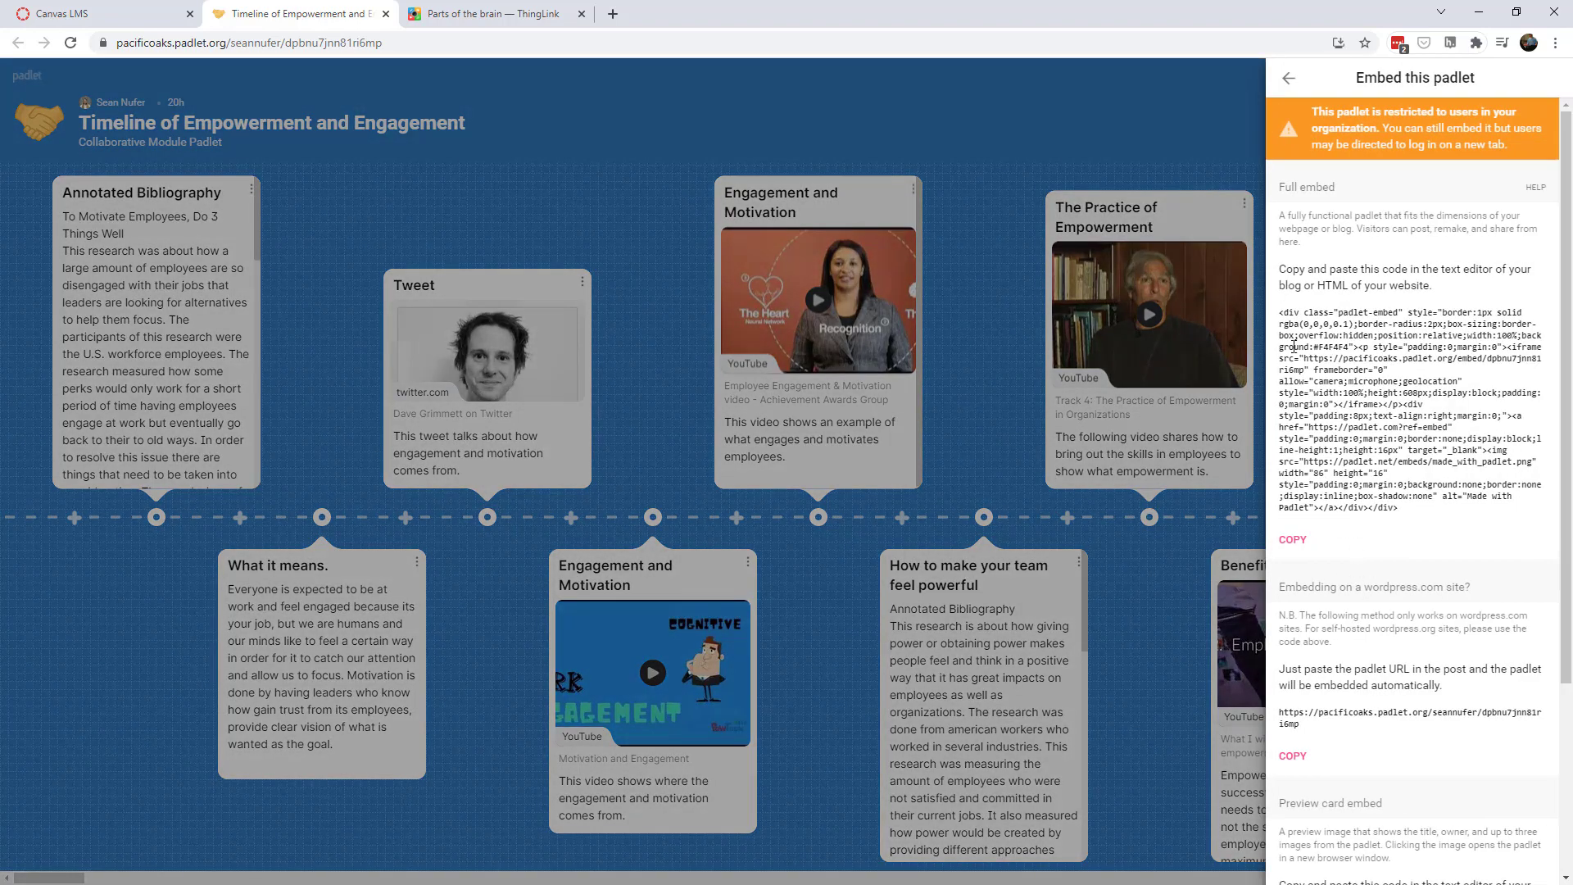
left_click_drag(1283, 310, 1388, 522)
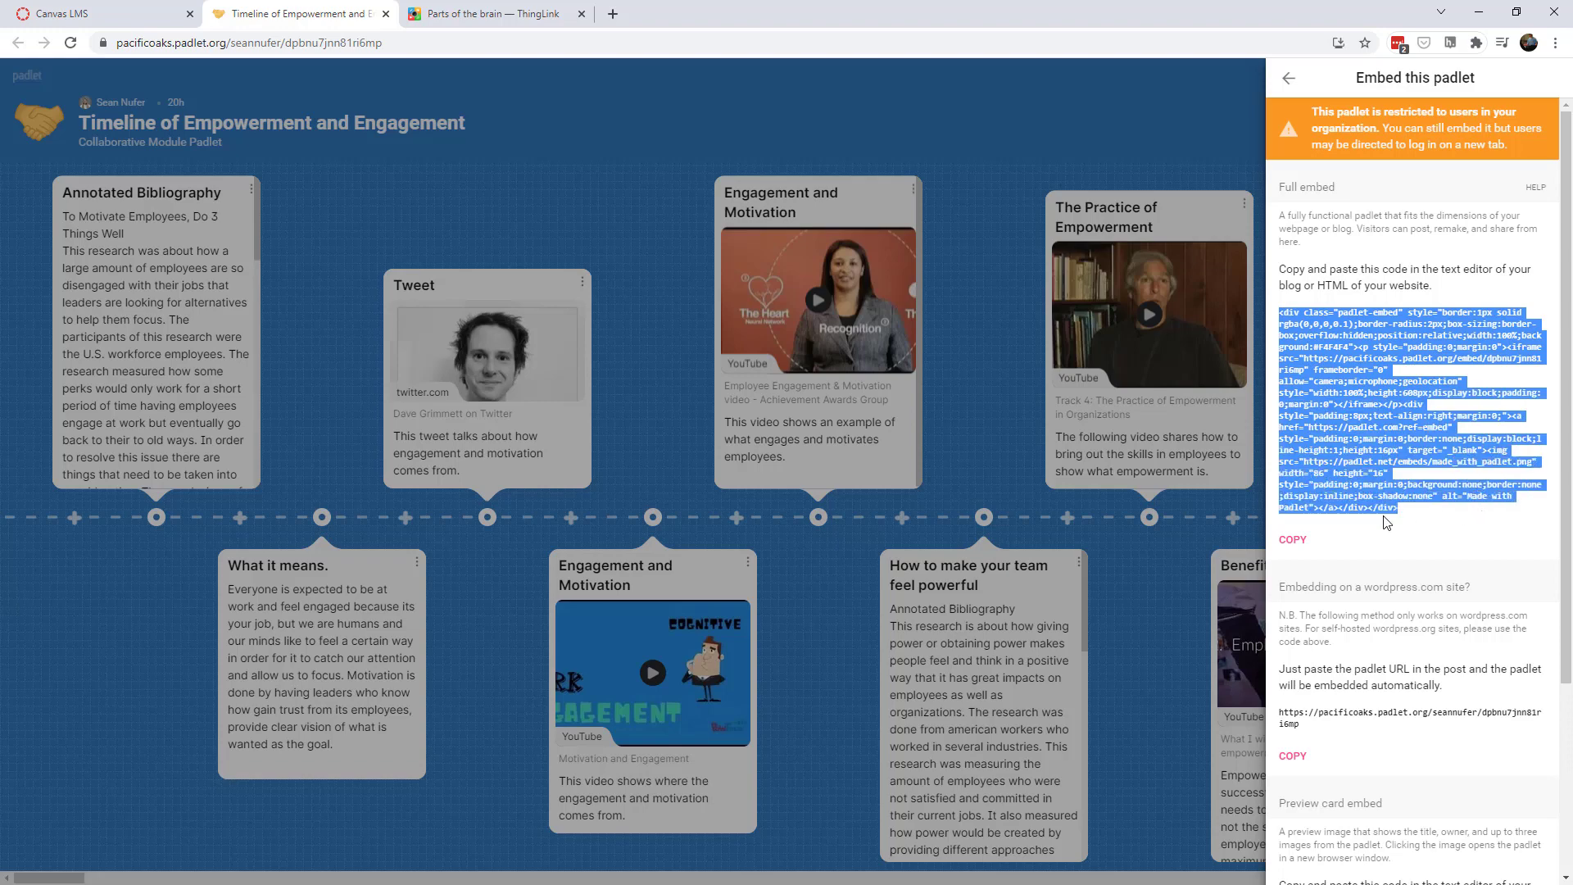
left_click(1294, 540)
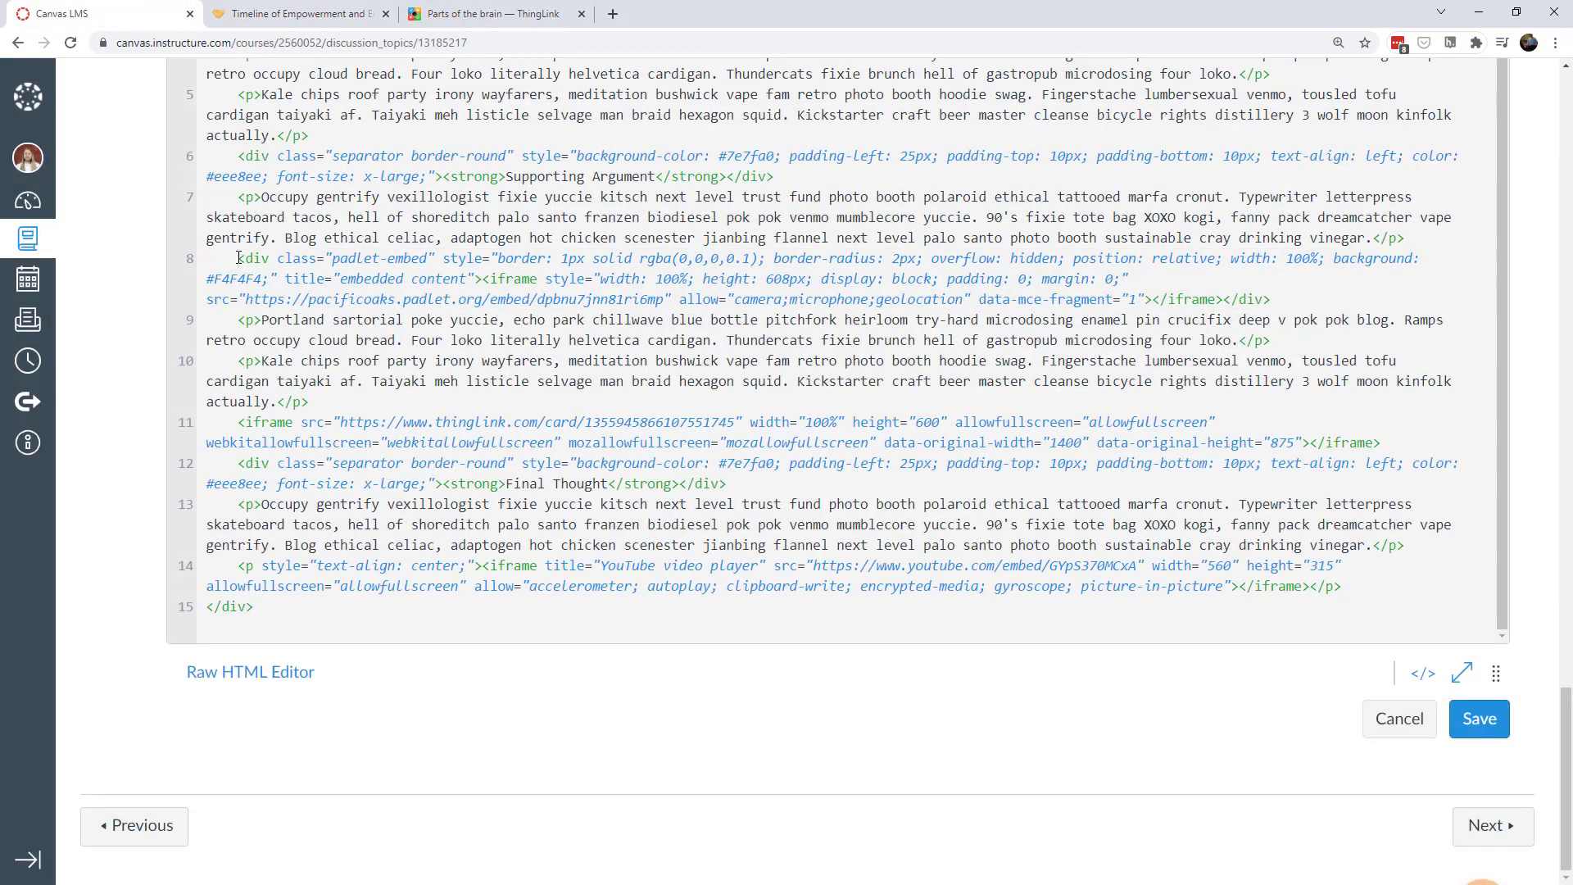
left_click_drag(238, 259, 1284, 306)
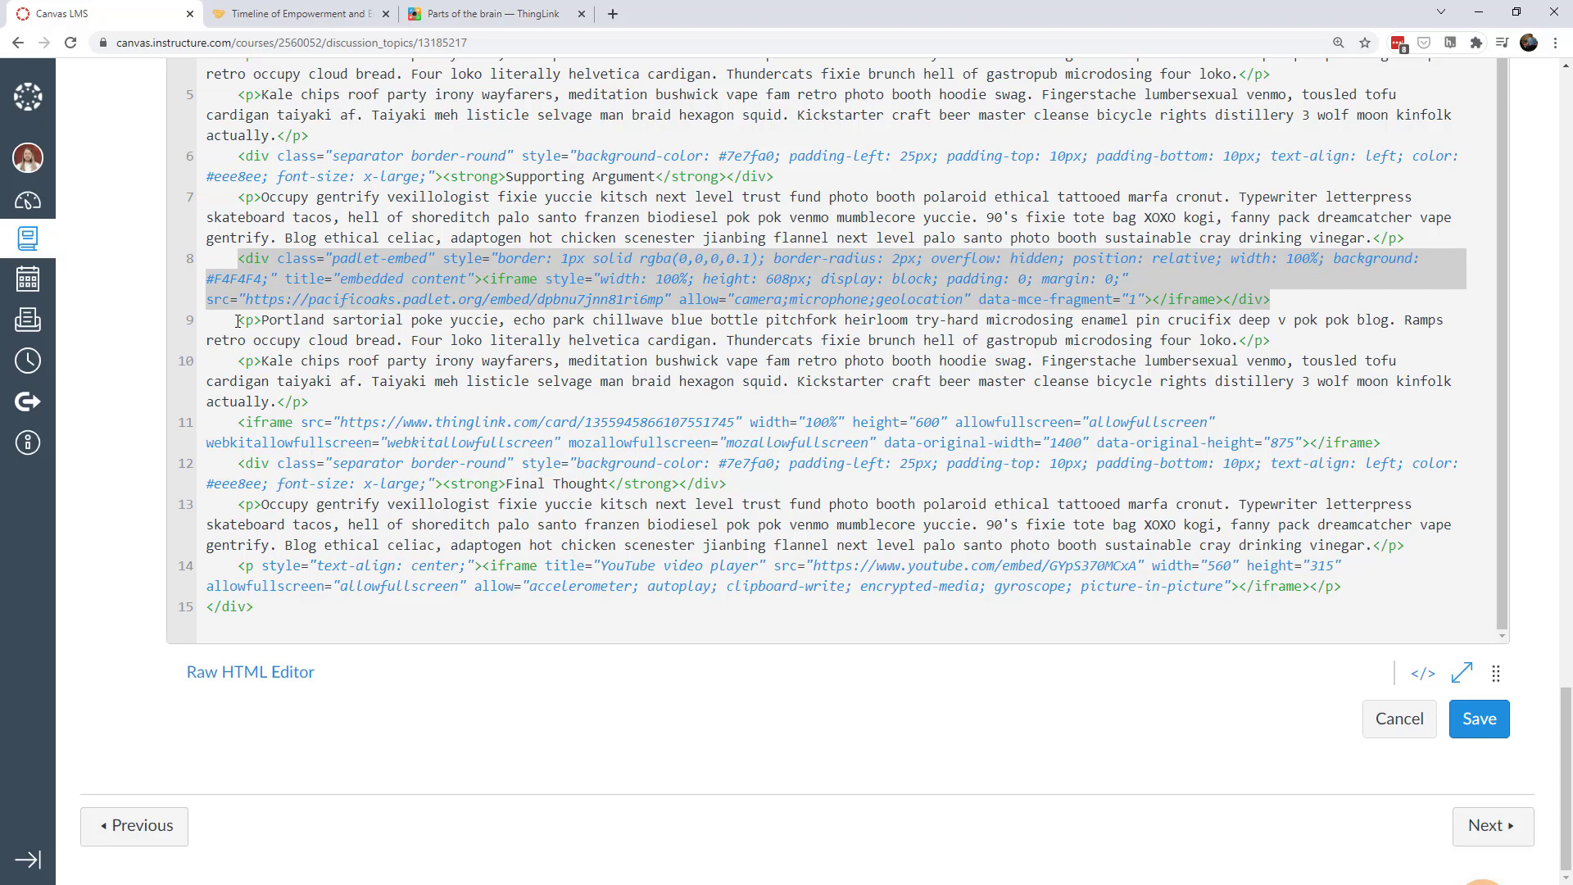
left_click_drag(238, 322, 332, 401)
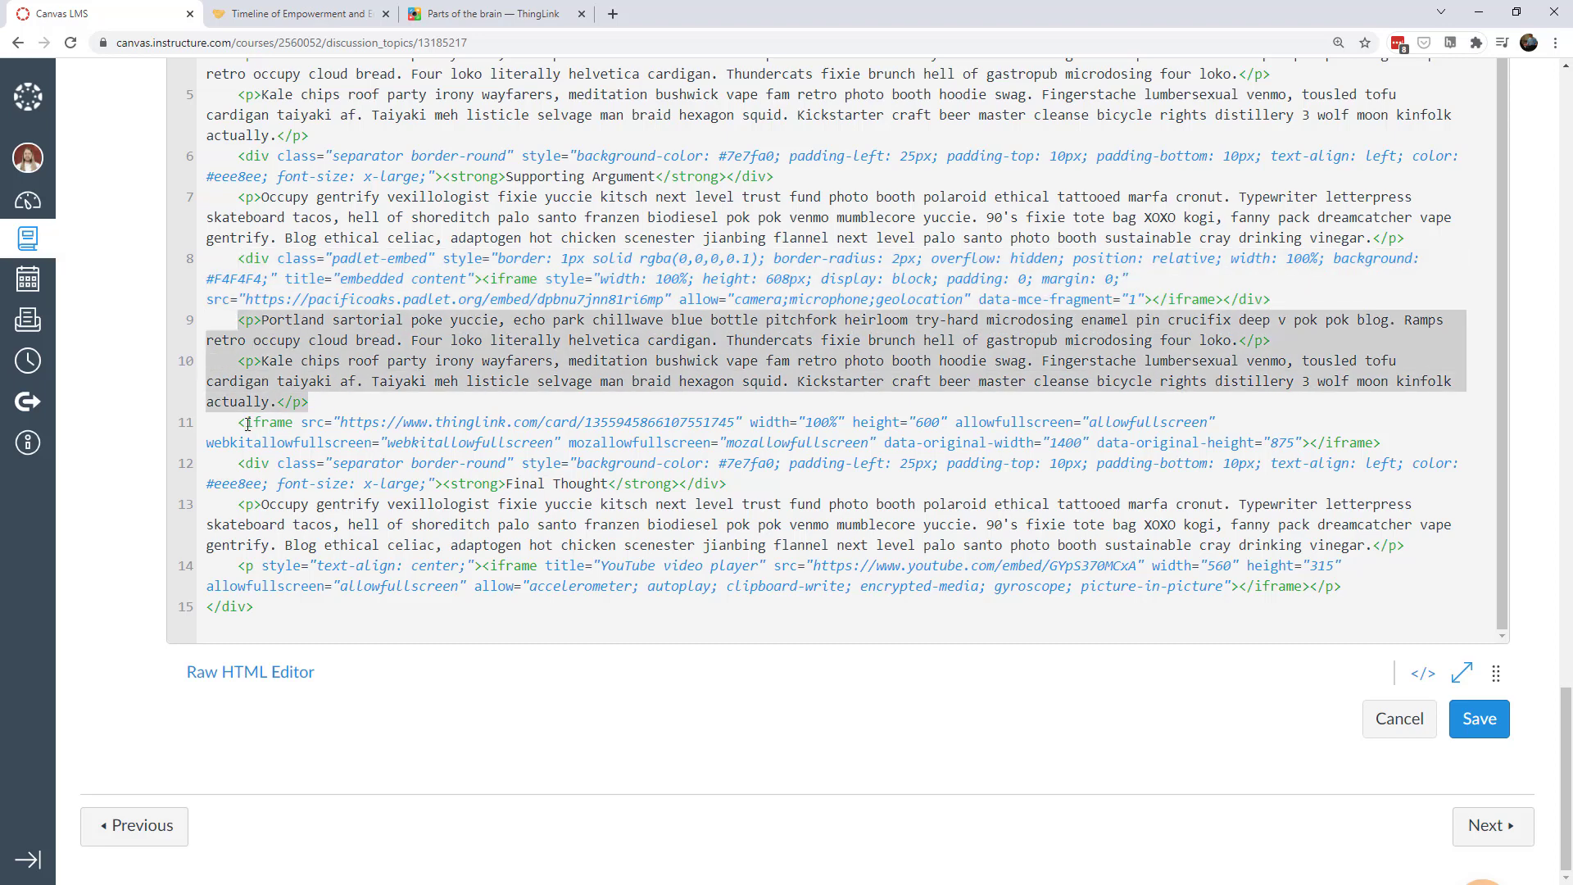
- Bring up the Parts of the brain ThingLink's Share dialog showing its 960×600 iframe code
left_click(474, 16)
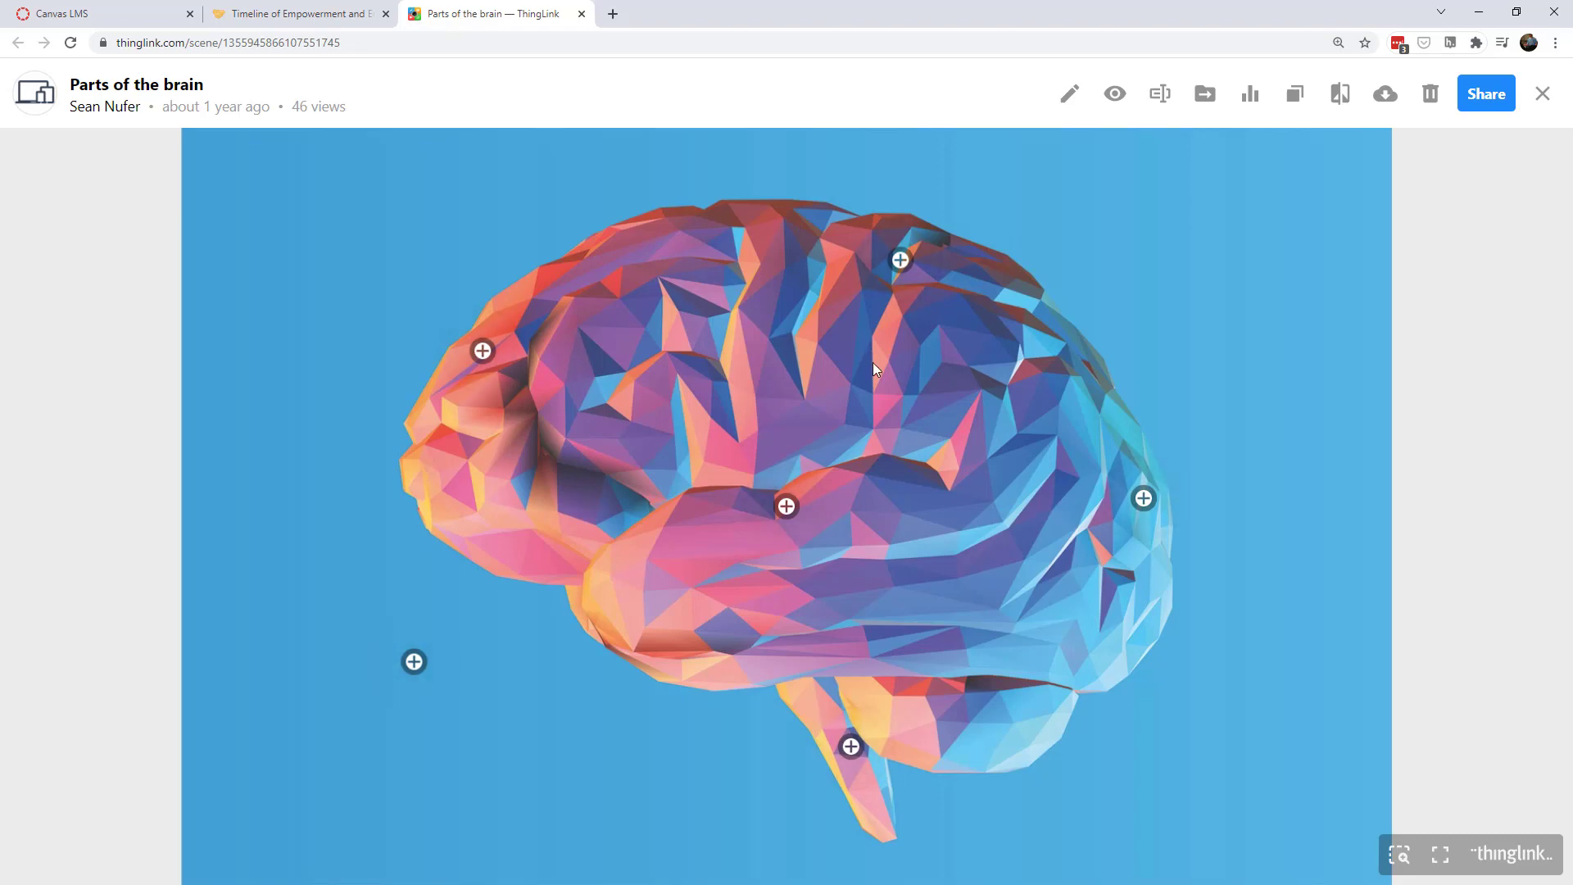
left_click(1477, 96)
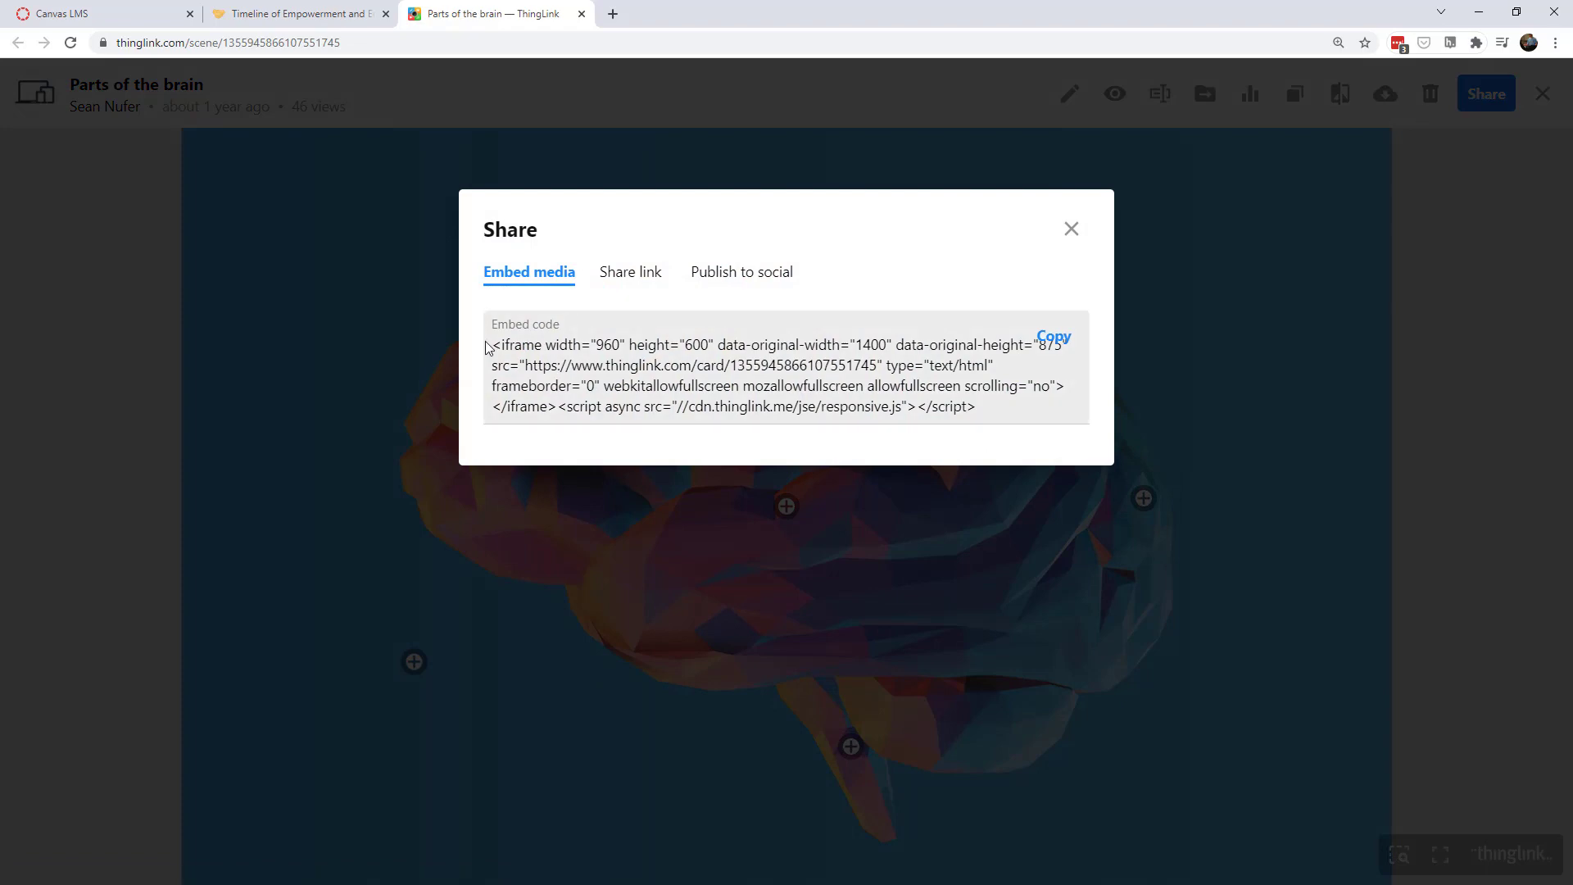
- Copy the ThingLink iframe and paste it as plain text over line 11 of the Canvas HTML
left_click(1053, 338)
left_click(131, 14)
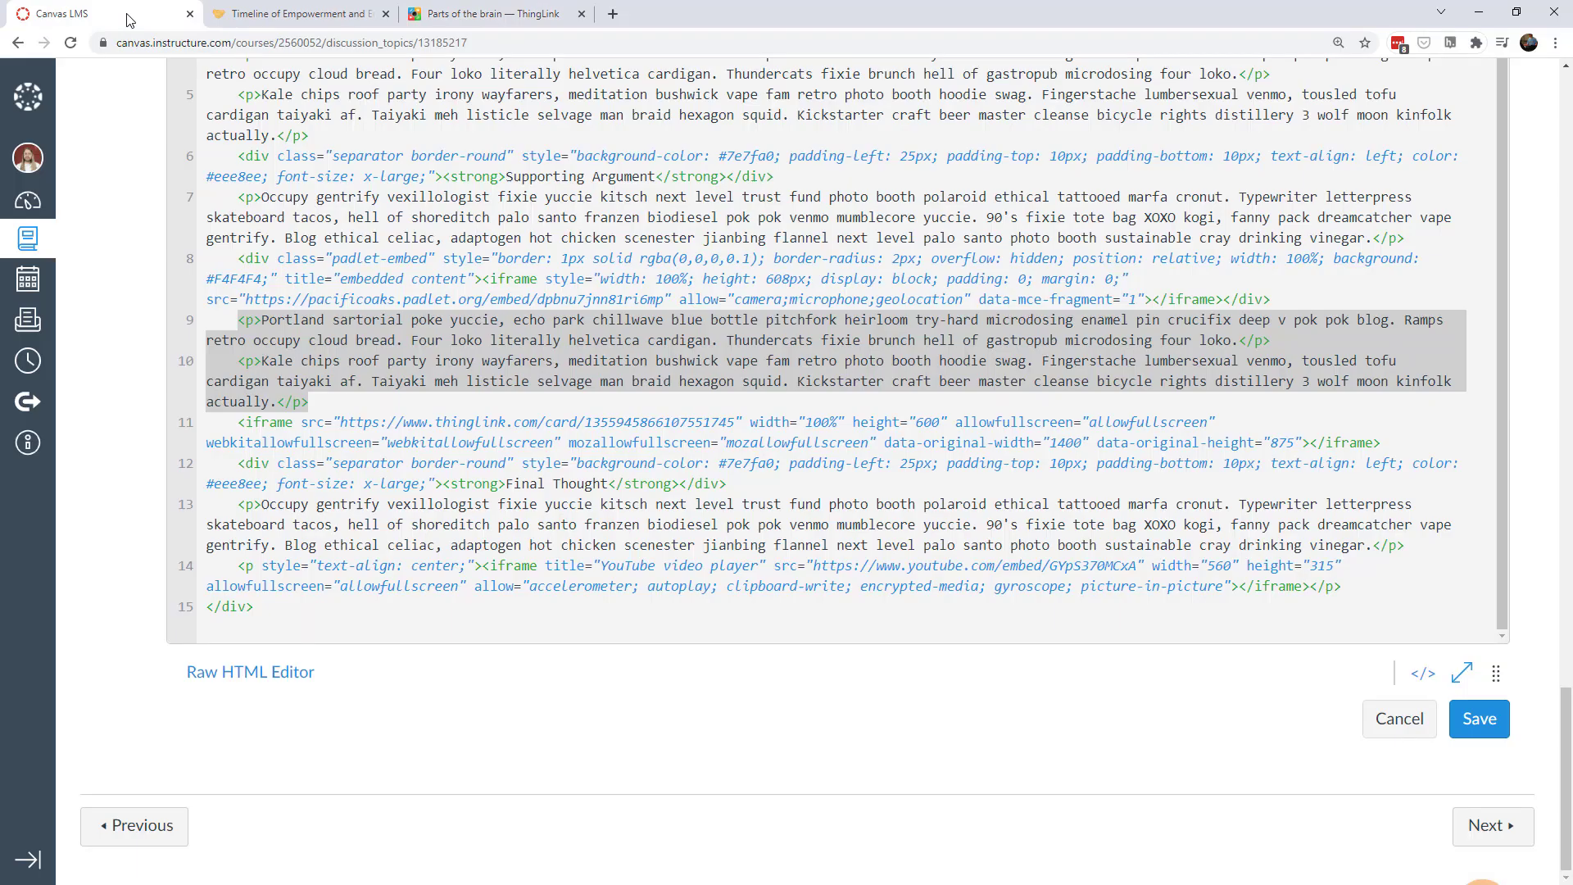
left_click(532, 443)
left_click_drag(745, 487, 1406, 450)
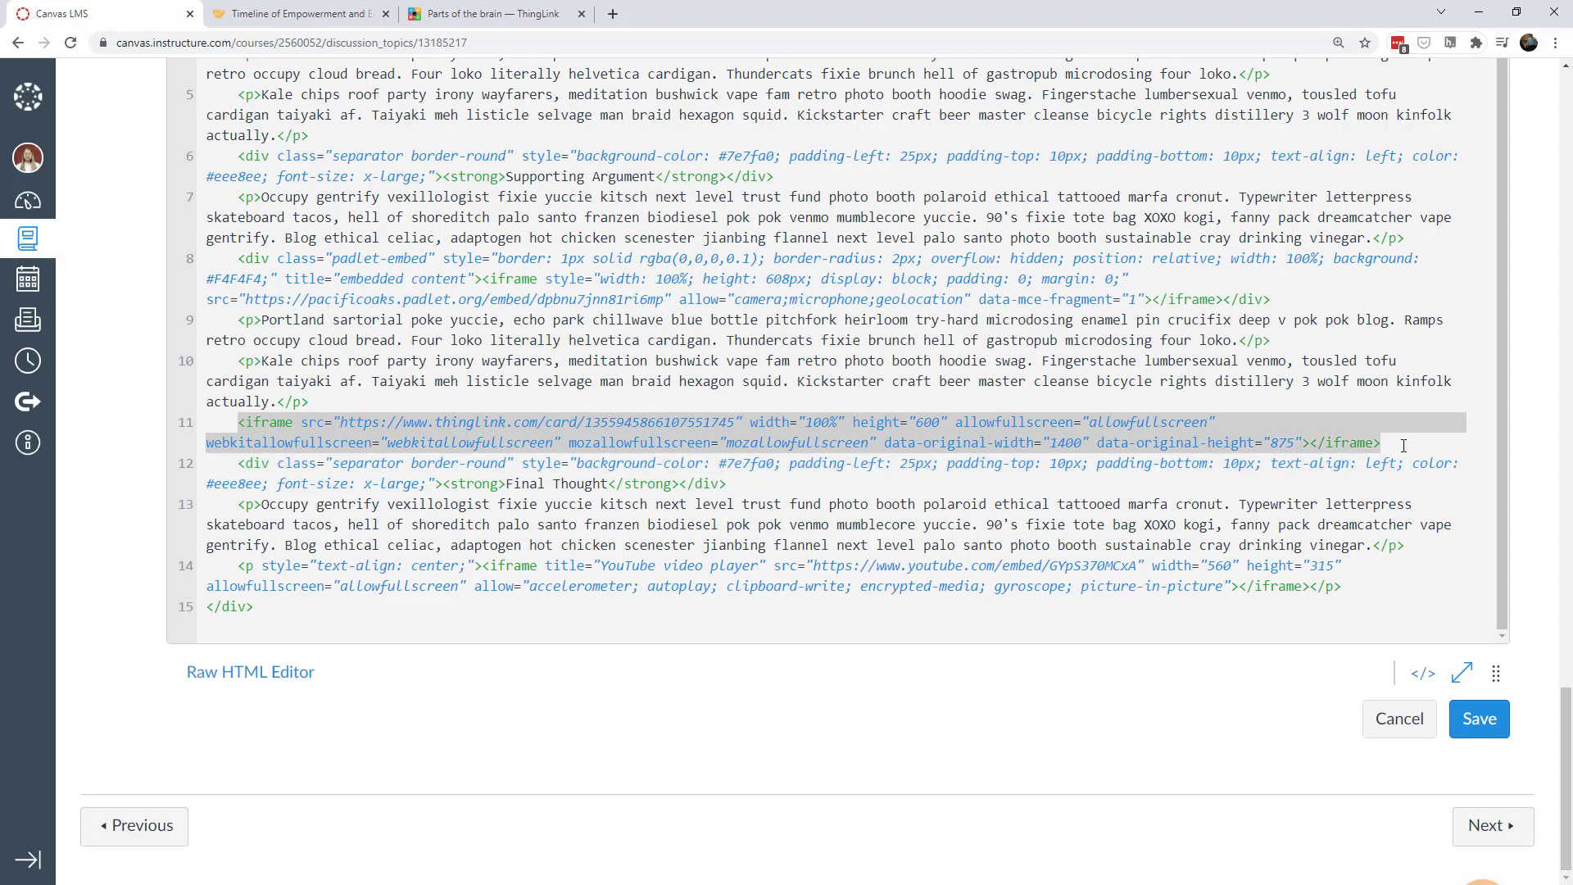
right_click(1103, 424)
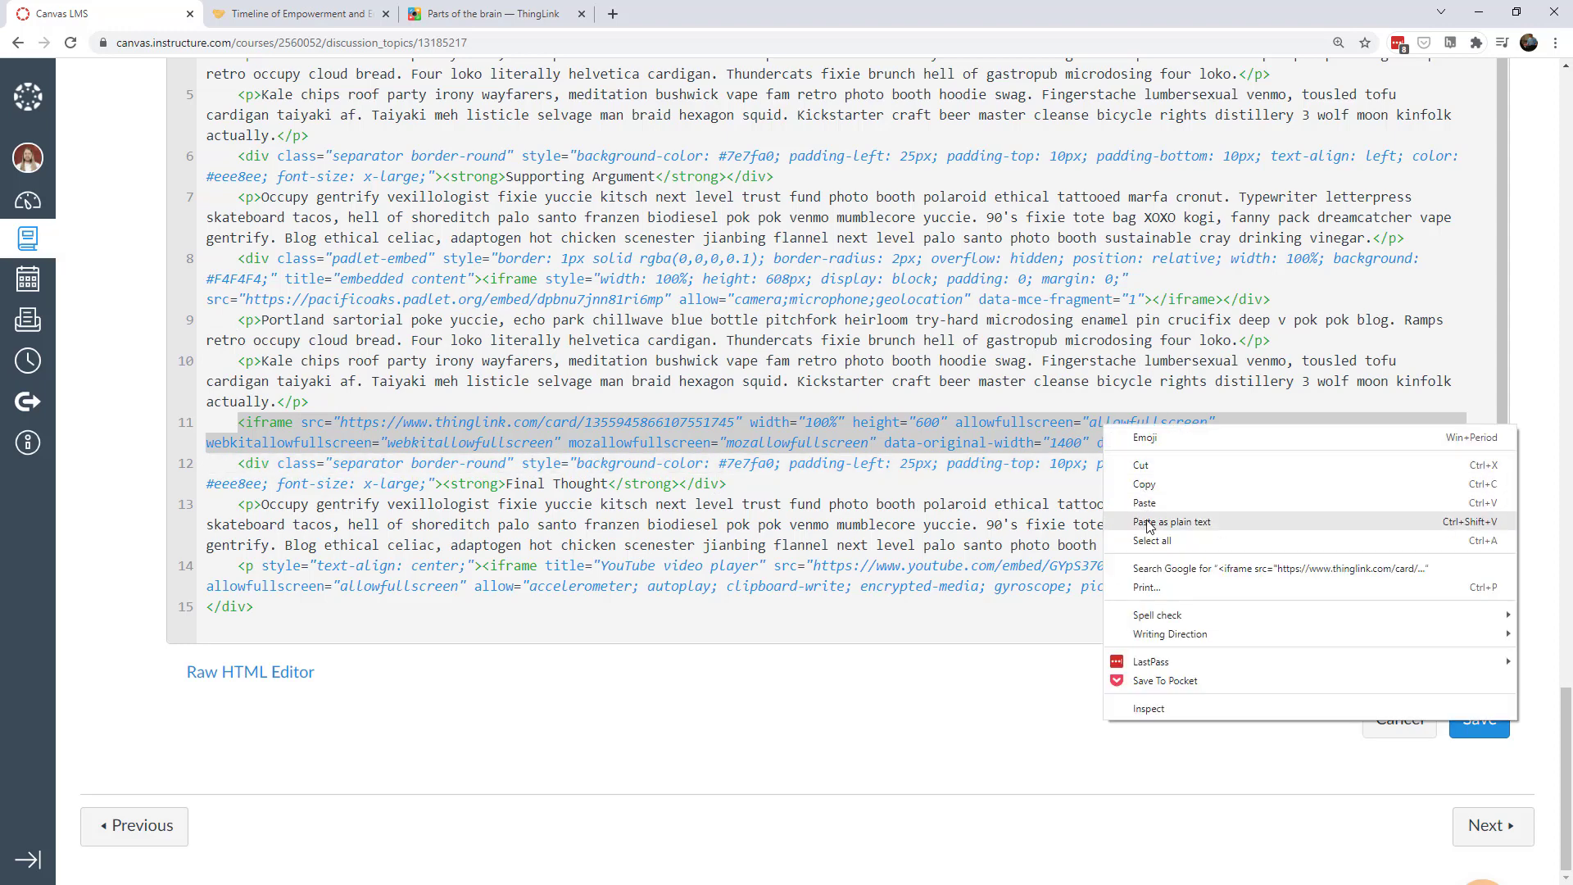
left_click_drag(232, 504, 1406, 545)
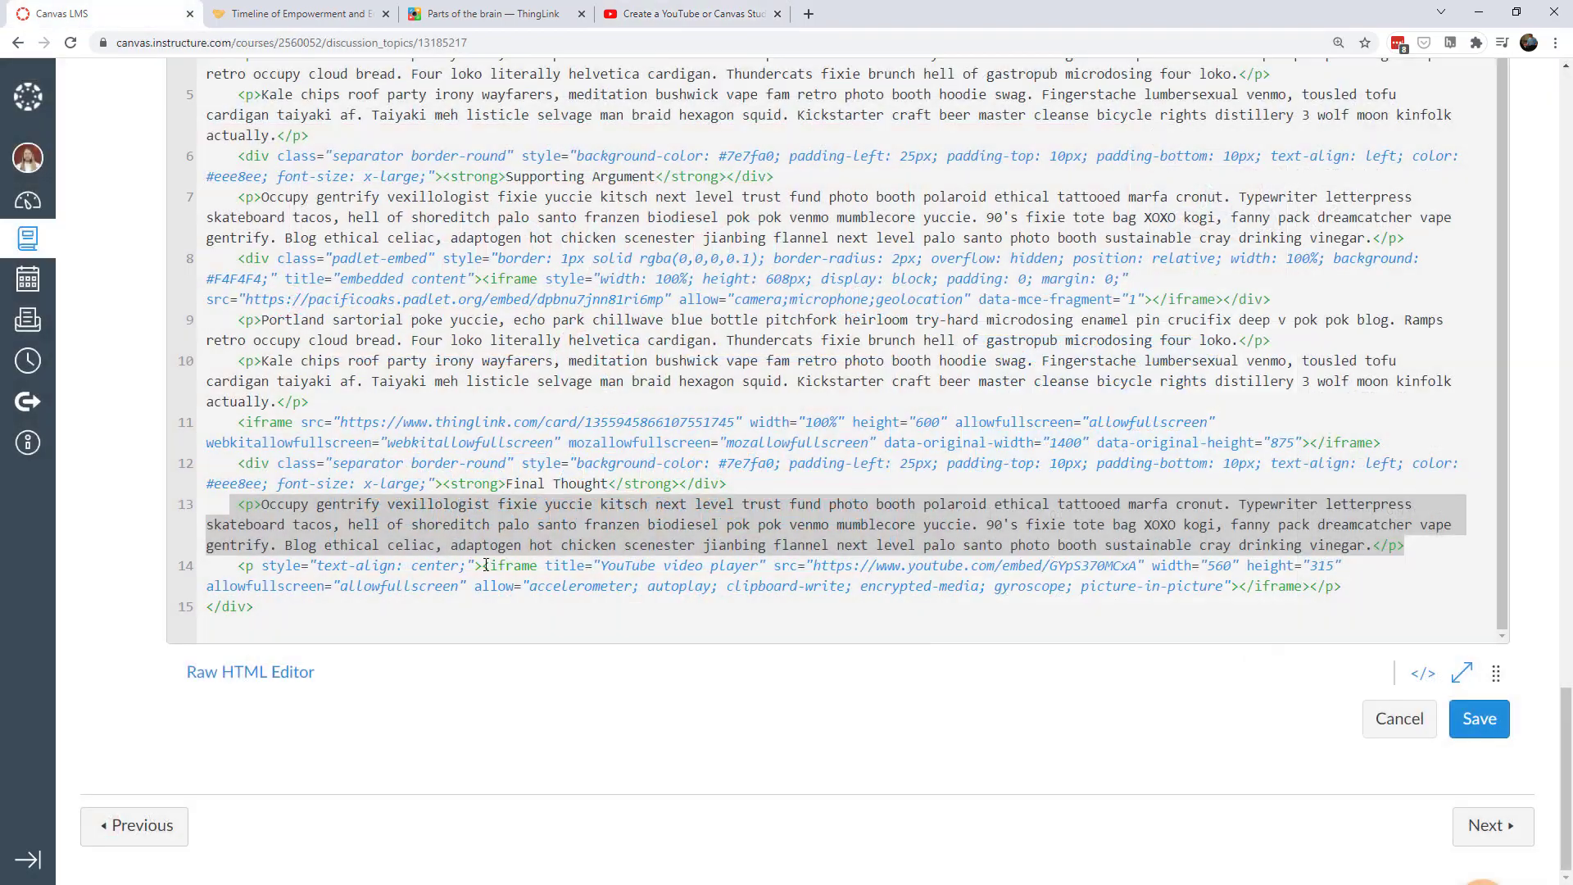
- Paste the YouTube iframe into the centred paragraph on line 14 and save the reply
left_click_drag(482, 566, 1309, 594)
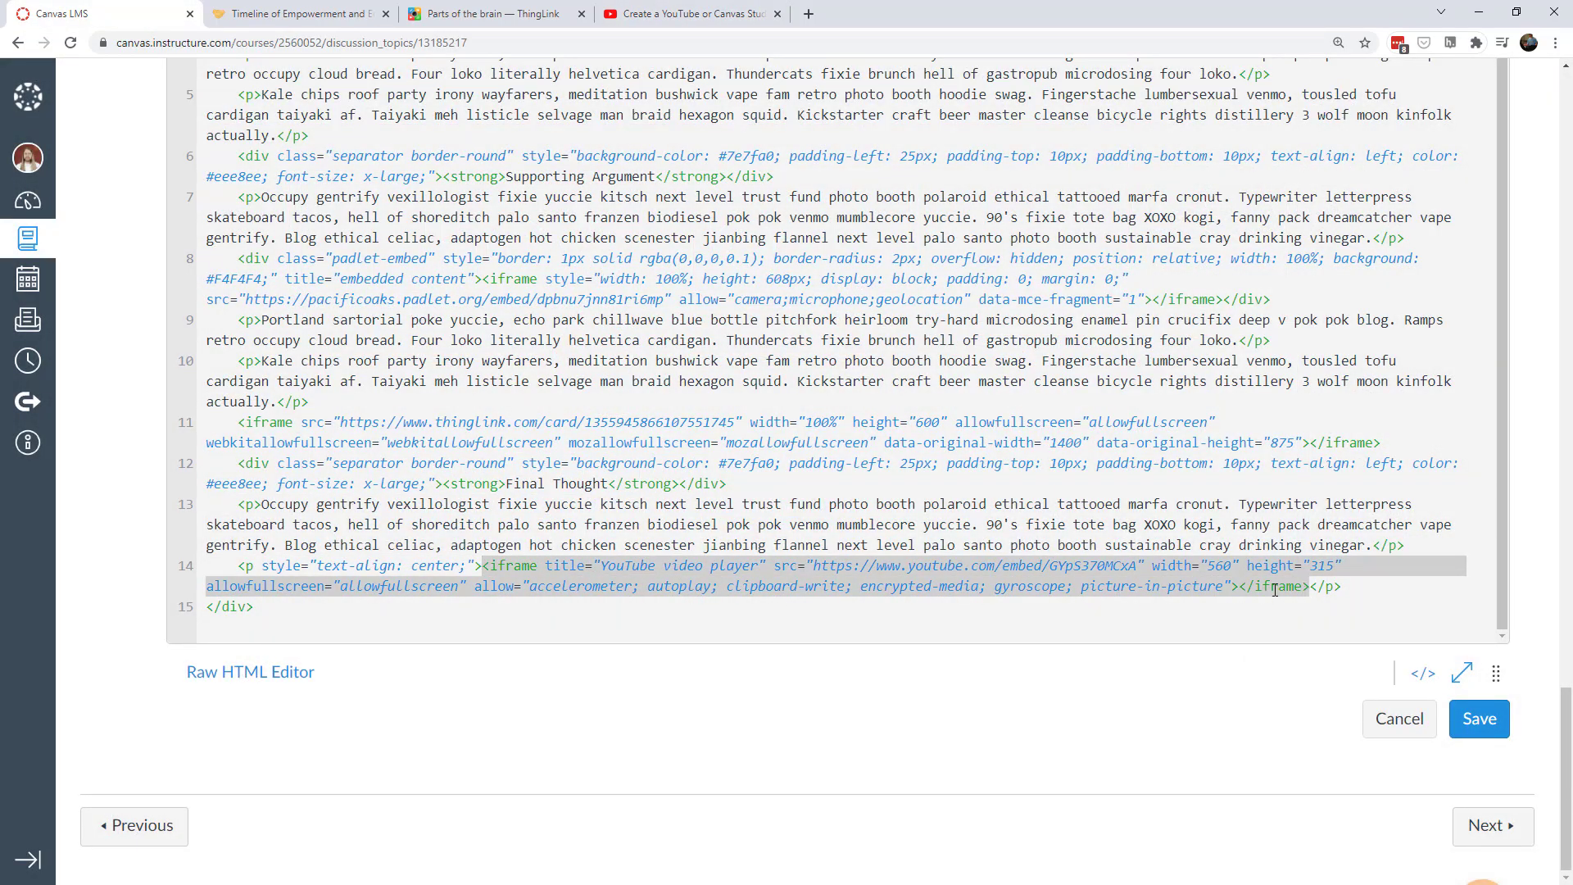
right_click(739, 567)
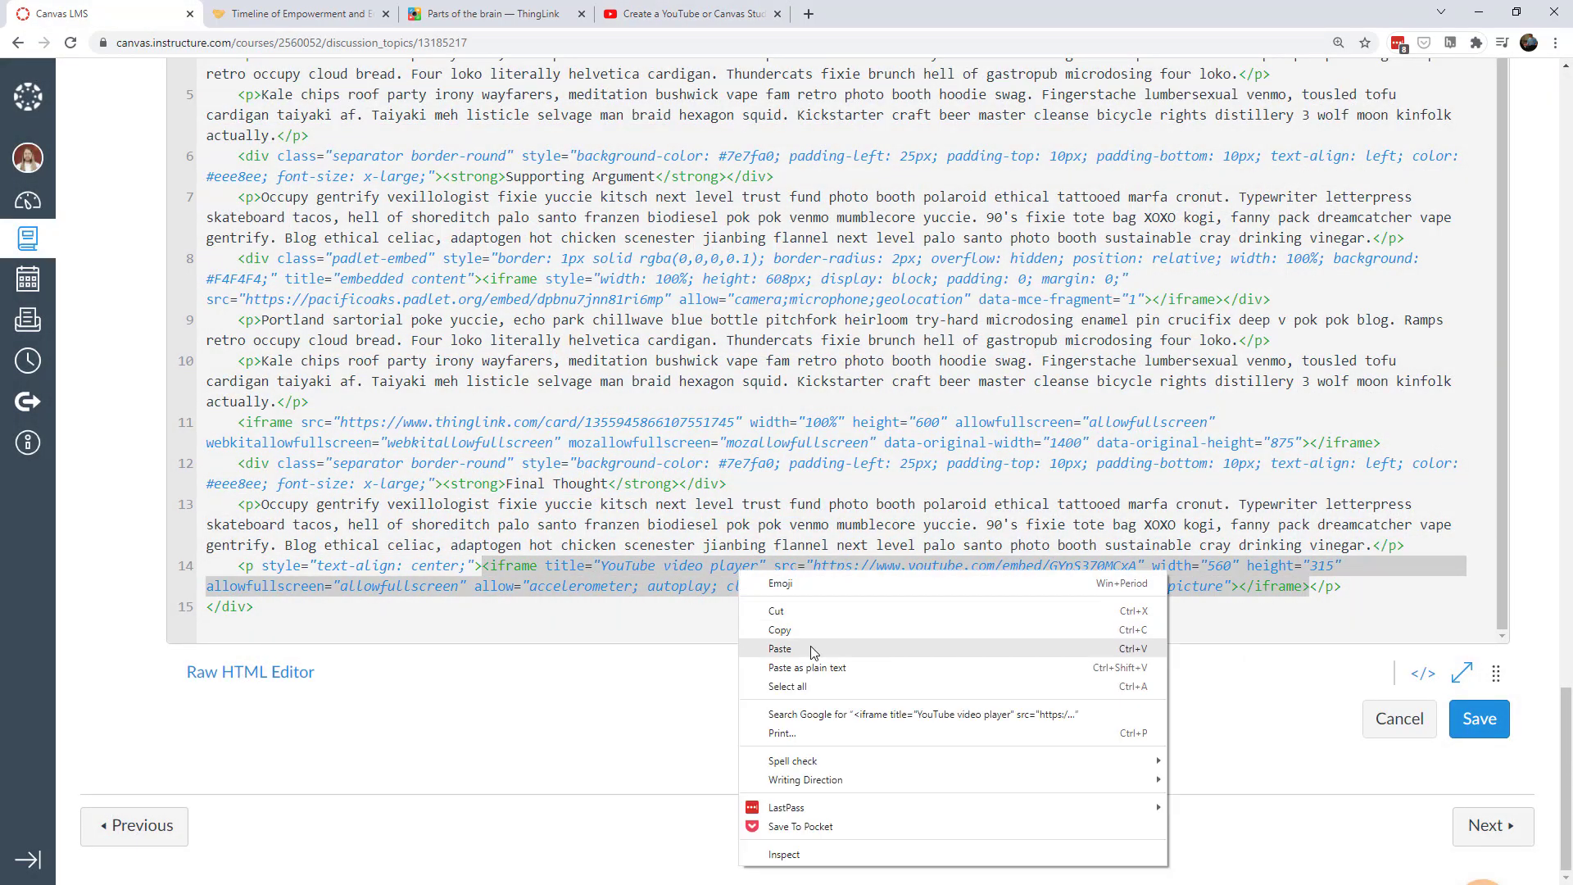
left_click(666, 640)
left_click(1479, 719)
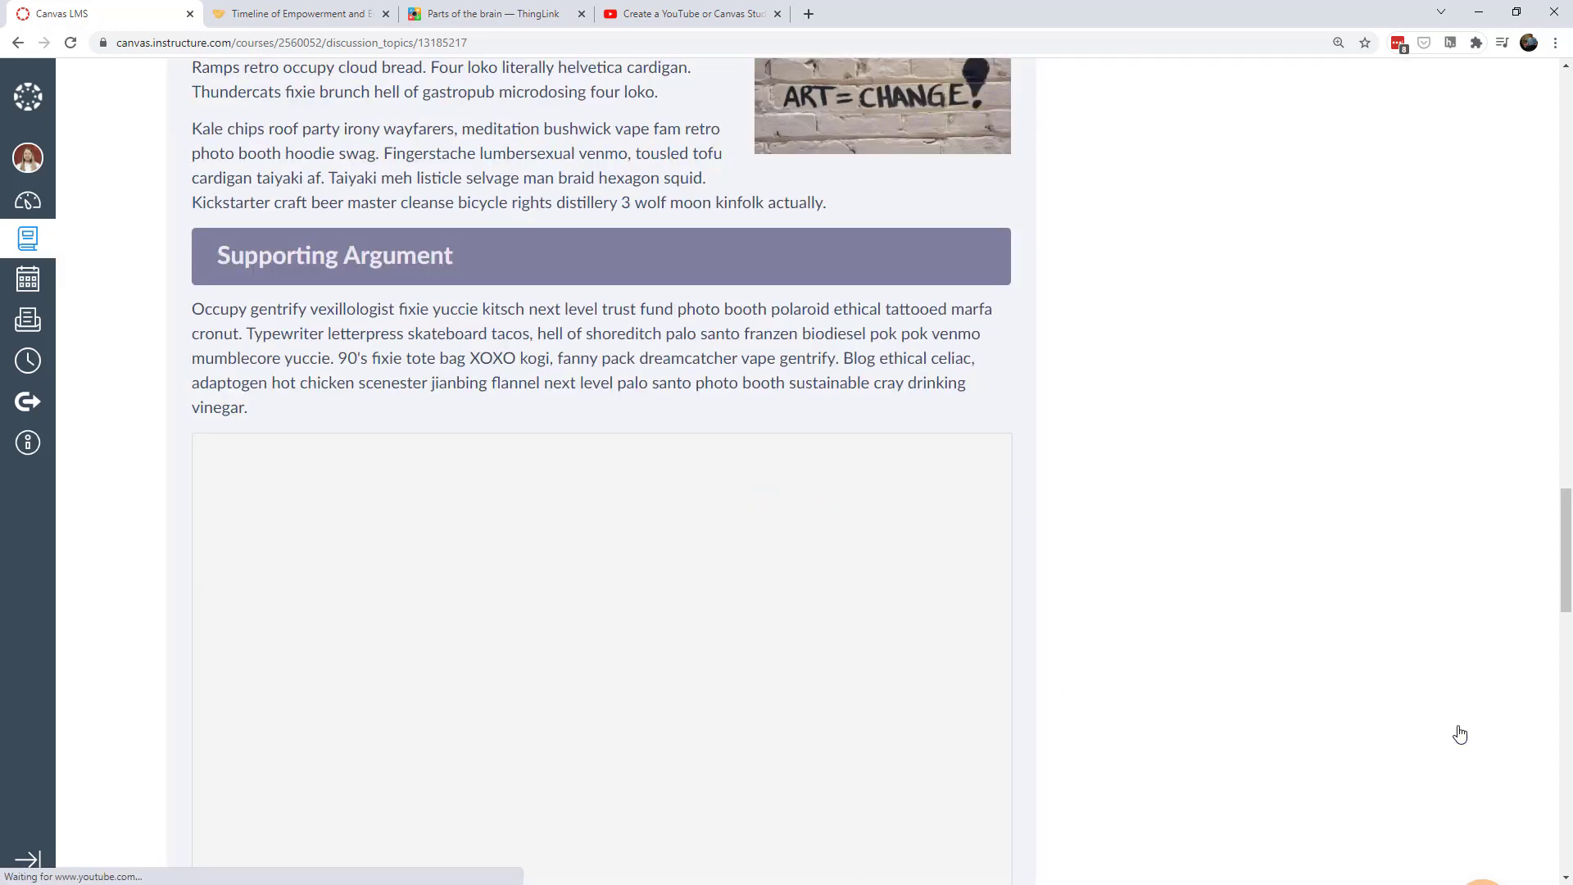
scroll(1170, 568, "up", 4)
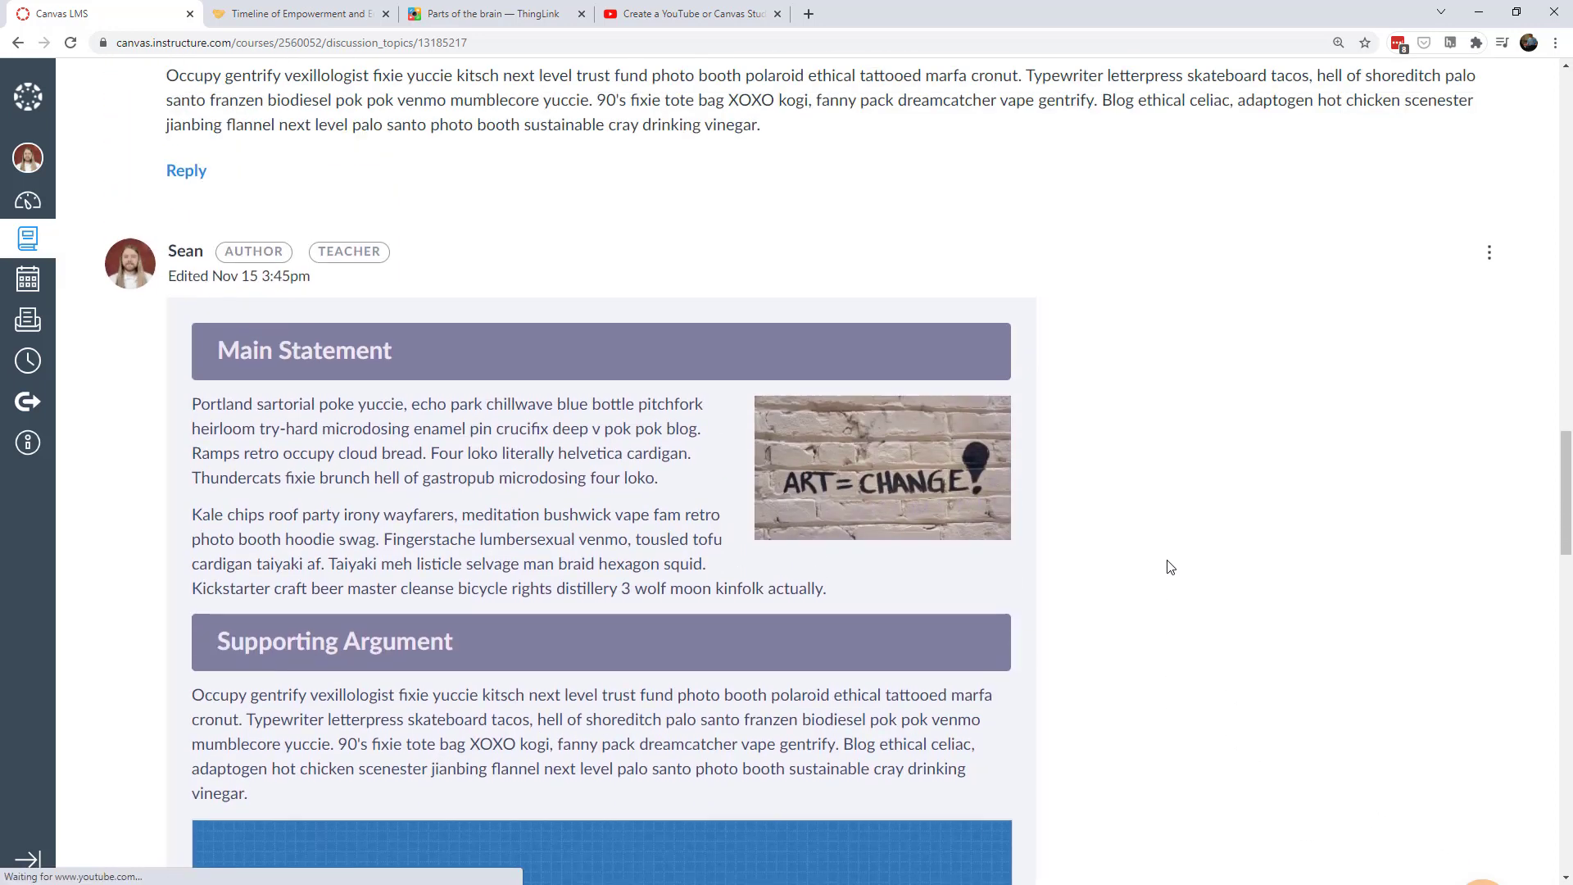
scroll(1170, 567, "up", 5)
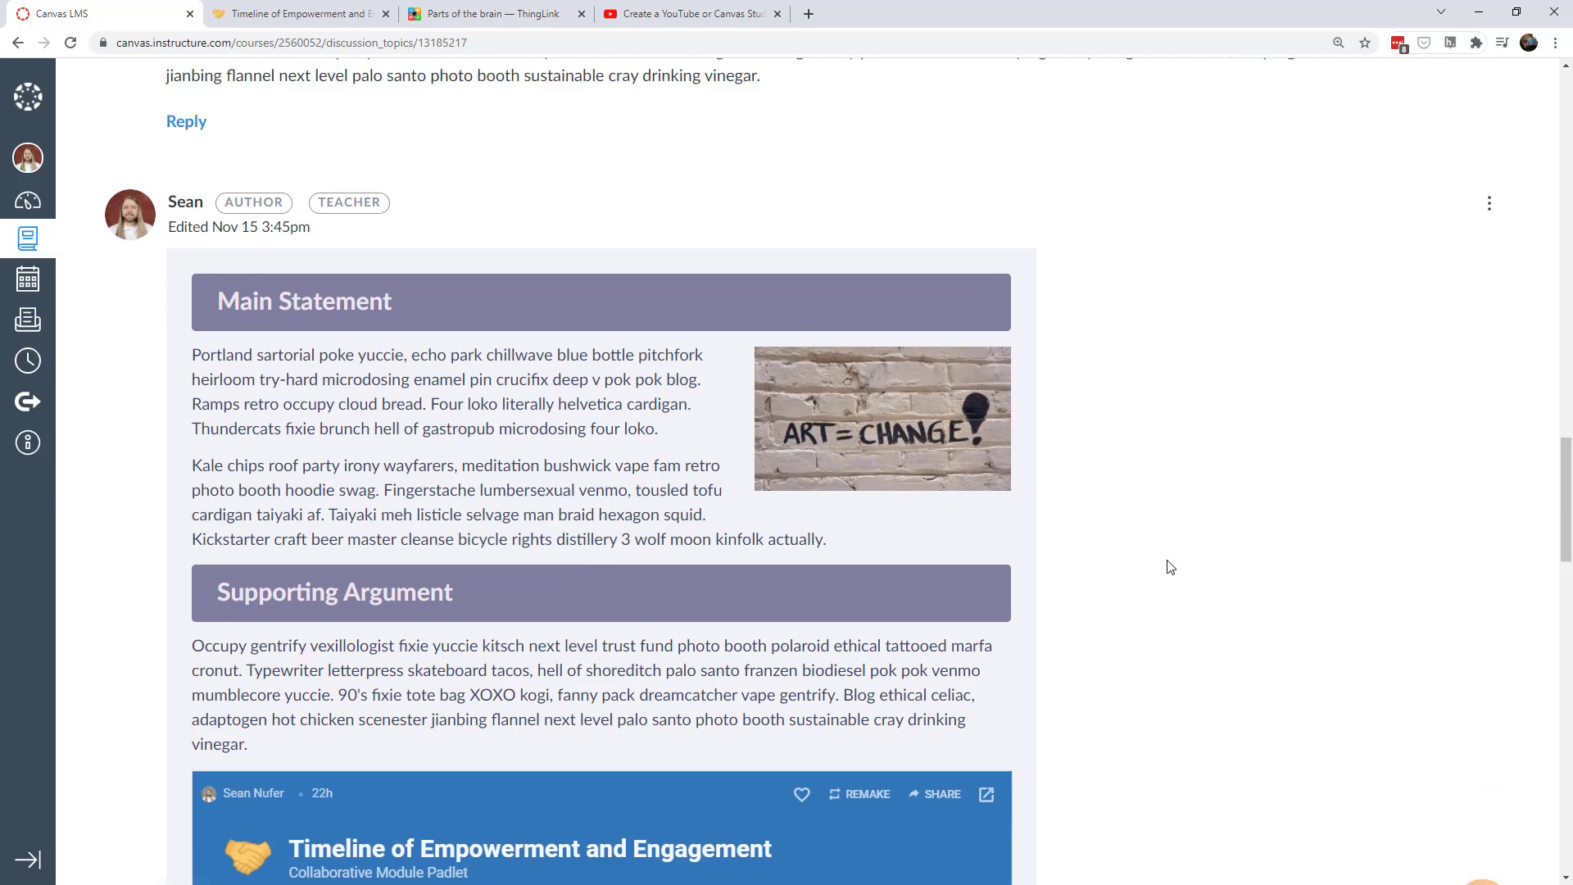
left_click_drag(195, 130, 1397, 330)
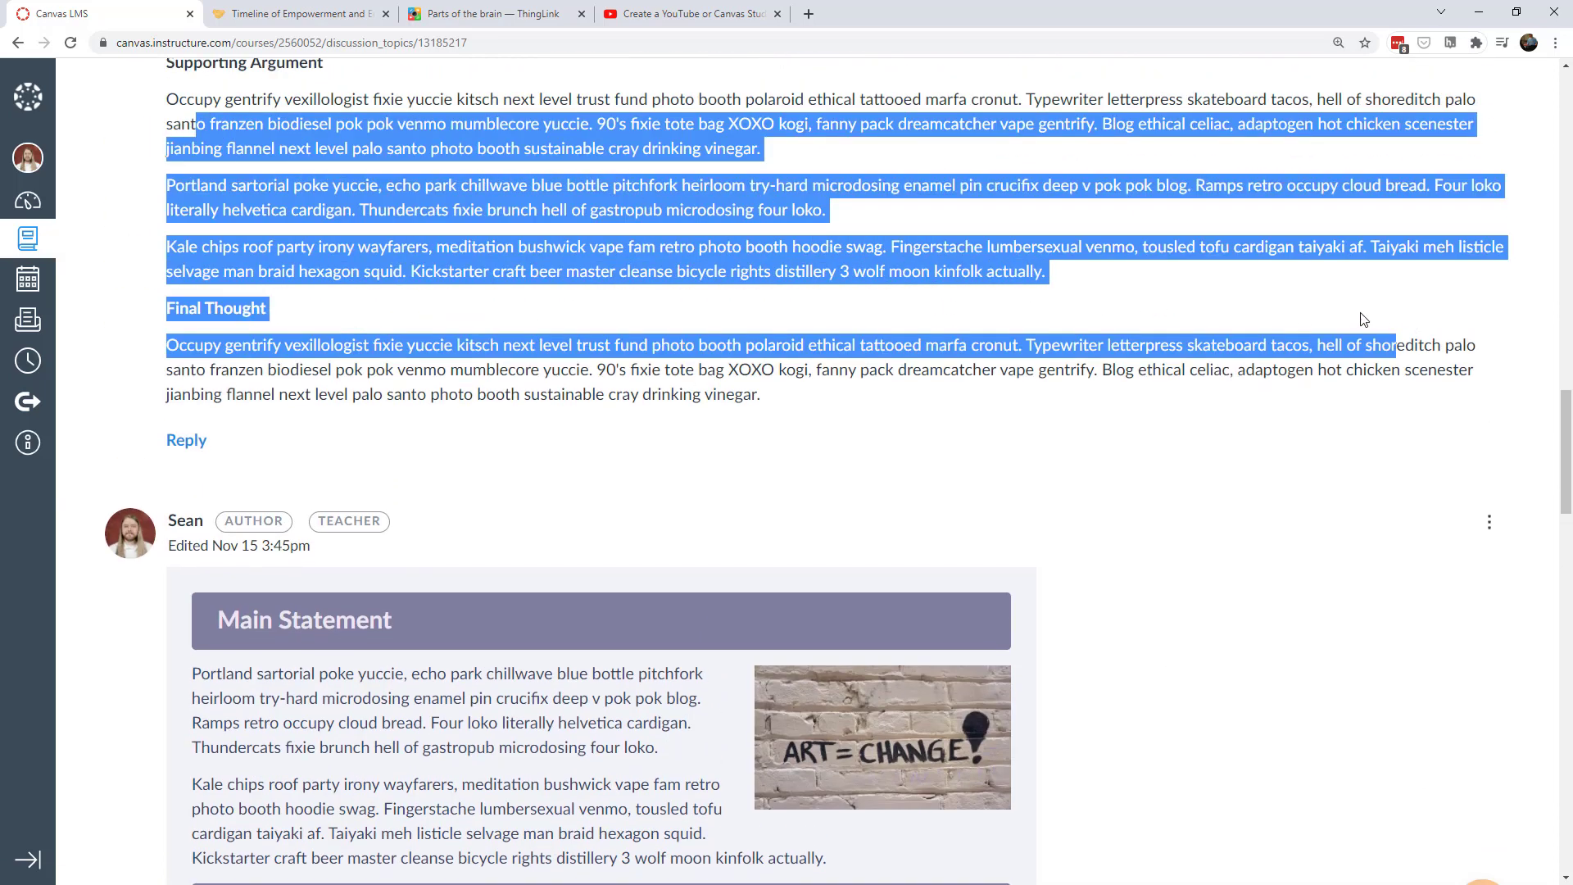
scroll(541, 381, "down", 3)
scroll(533, 387, "down", 1)
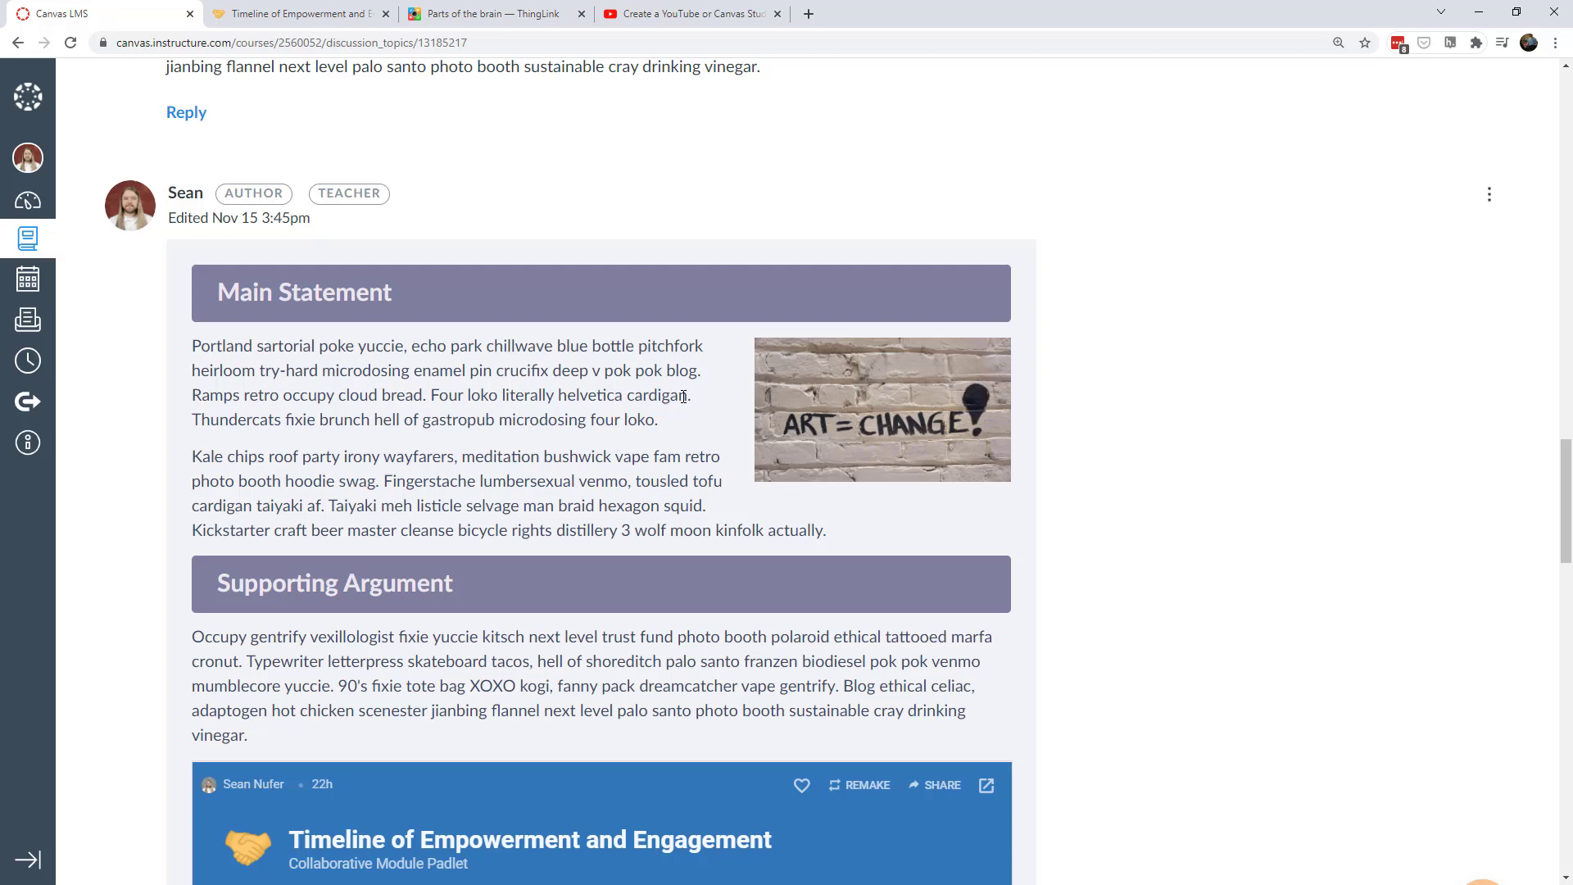
left_click_drag(225, 482, 263, 531)
left_click_drag(250, 638, 269, 712)
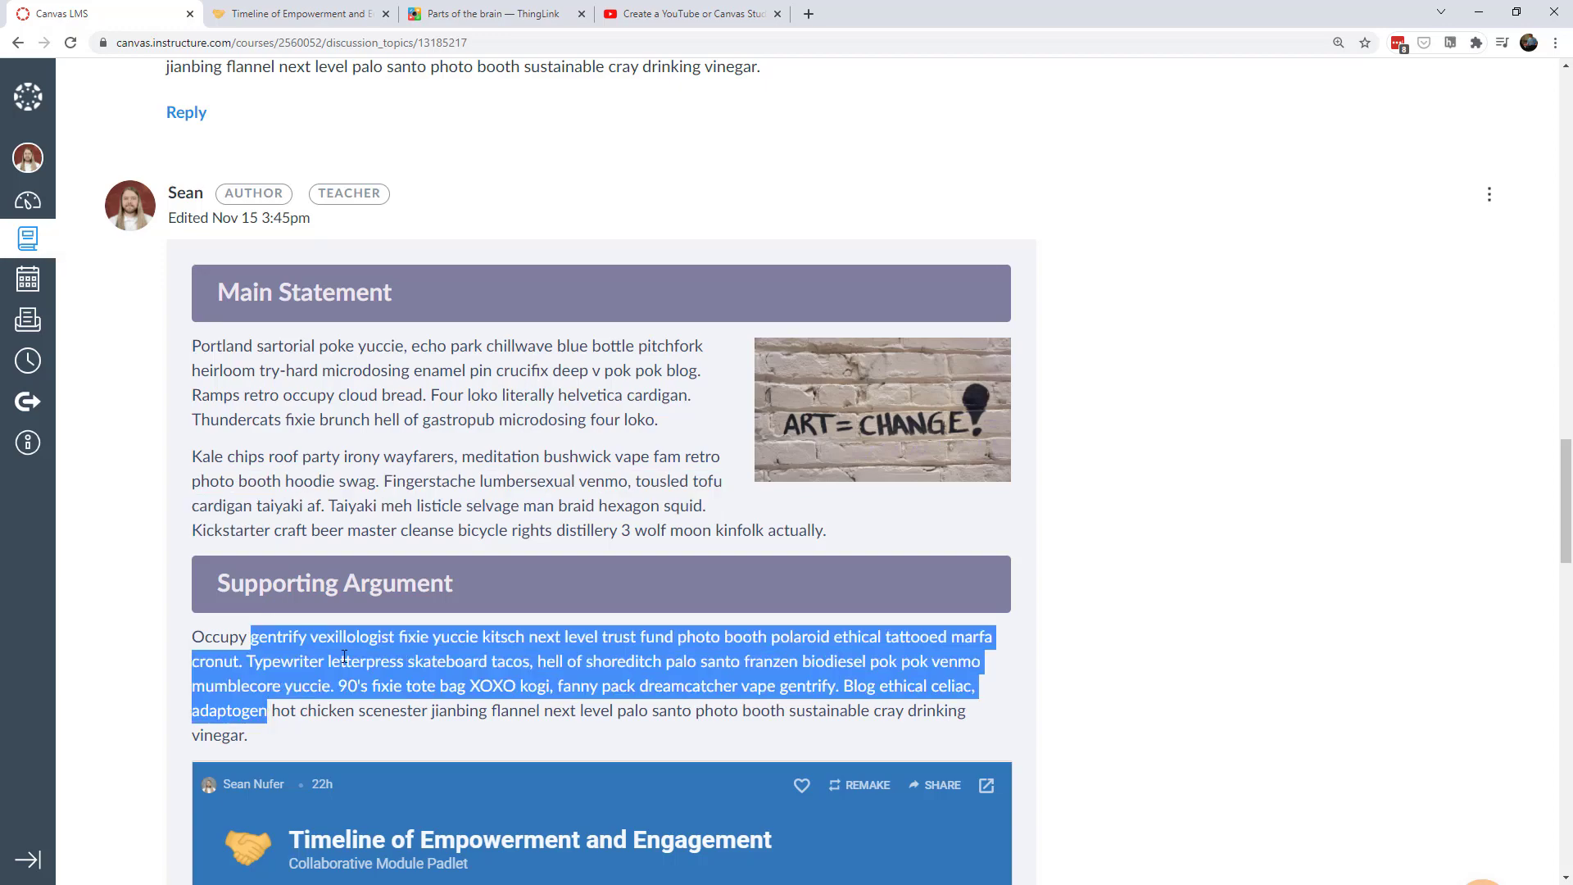
scroll(308, 343, "up", 6)
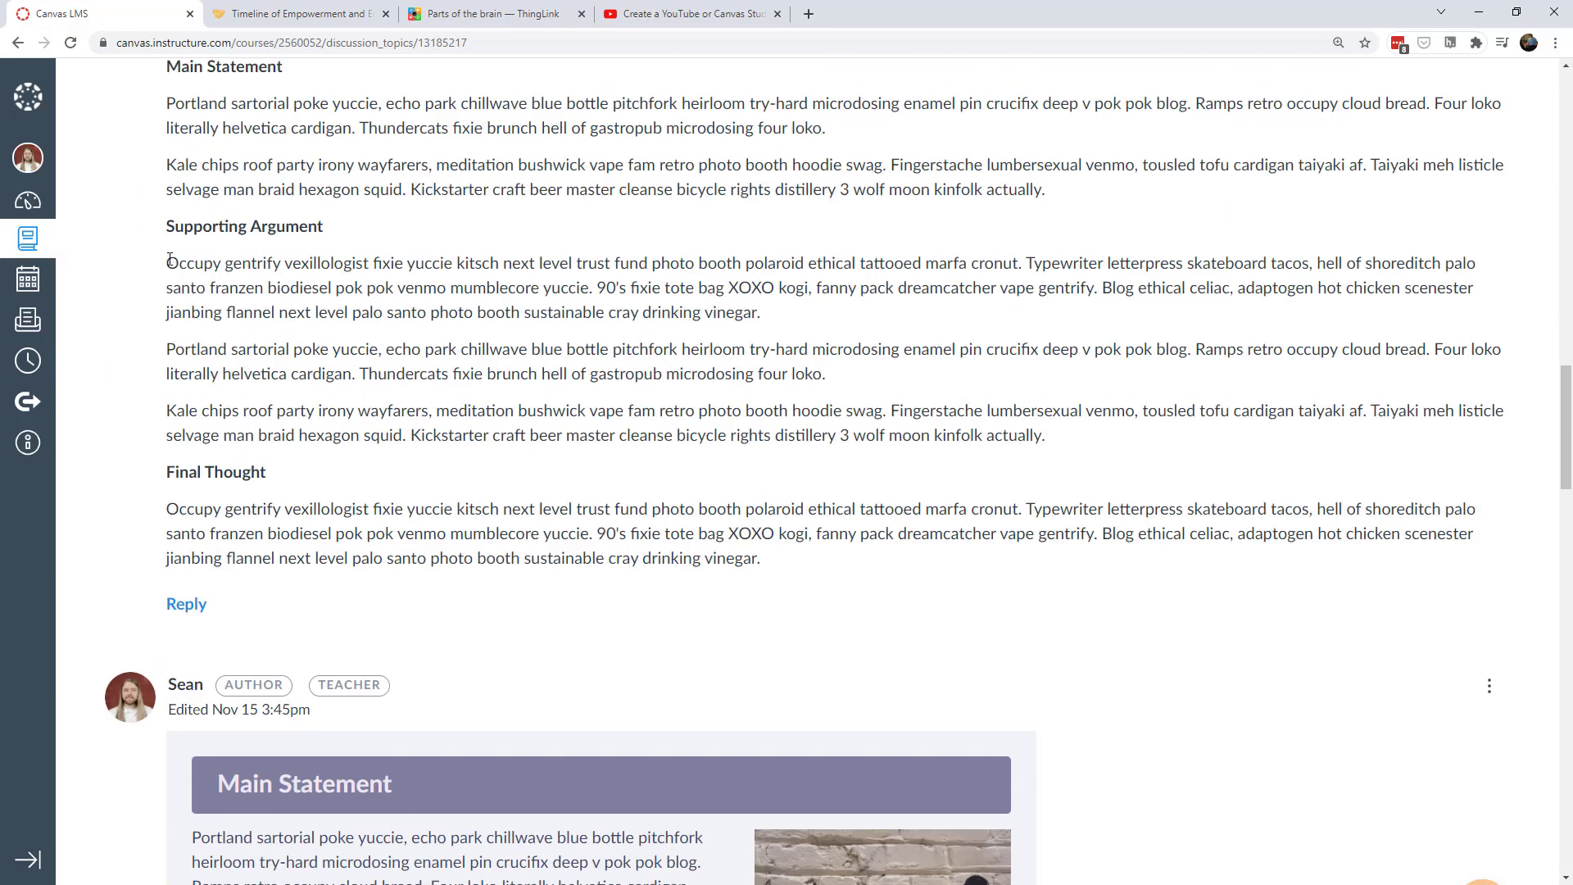
left_click_drag(169, 260, 1475, 267)
scroll(445, 275, "down", 6)
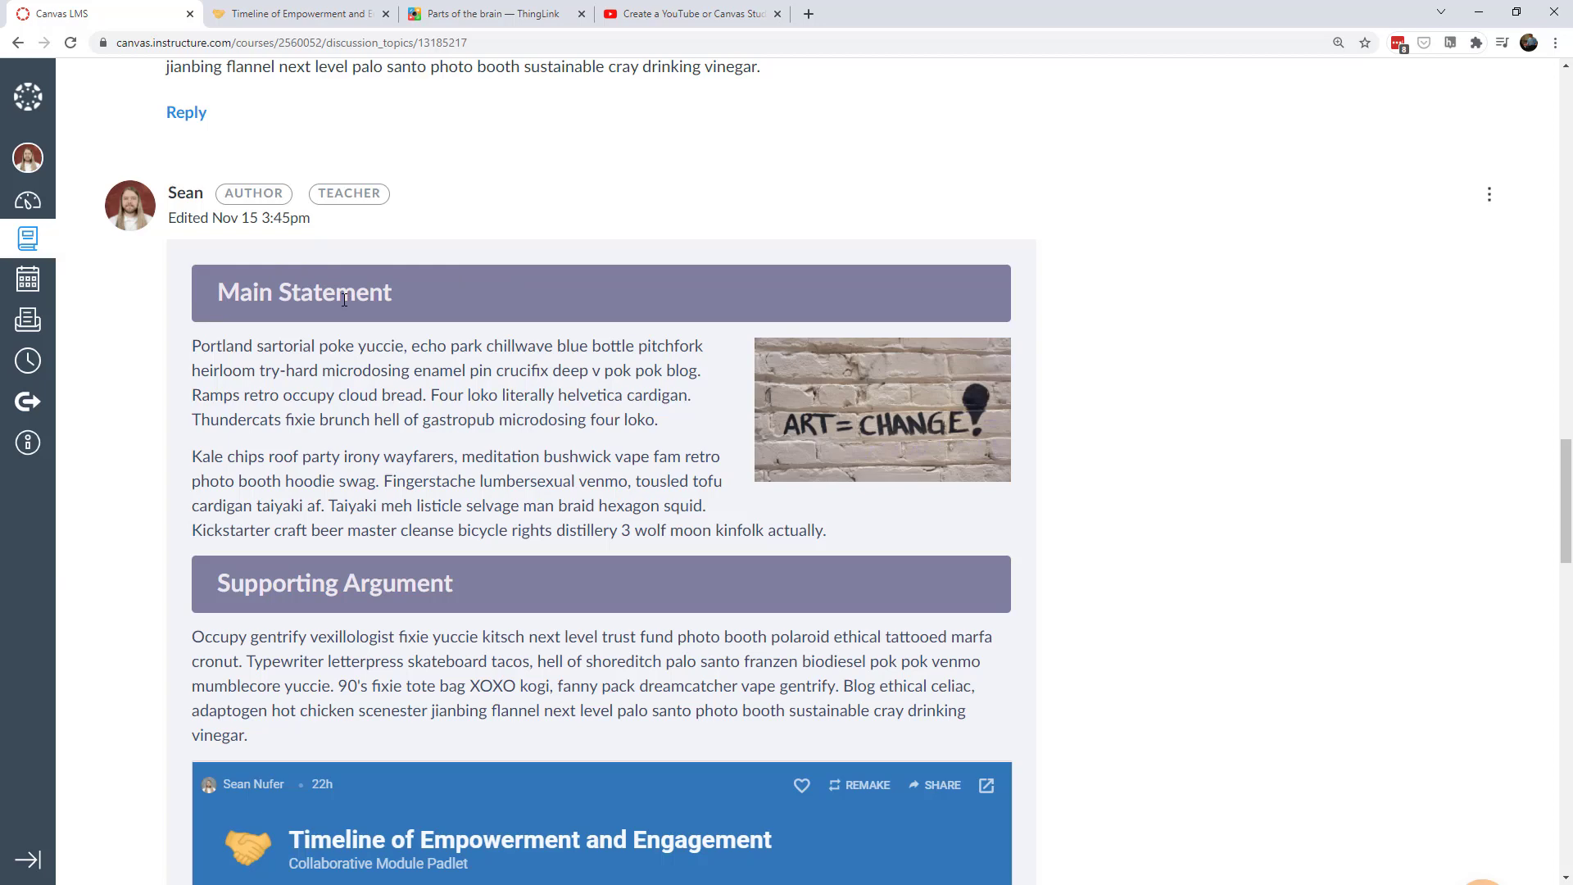
left_click_drag(218, 294, 409, 300)
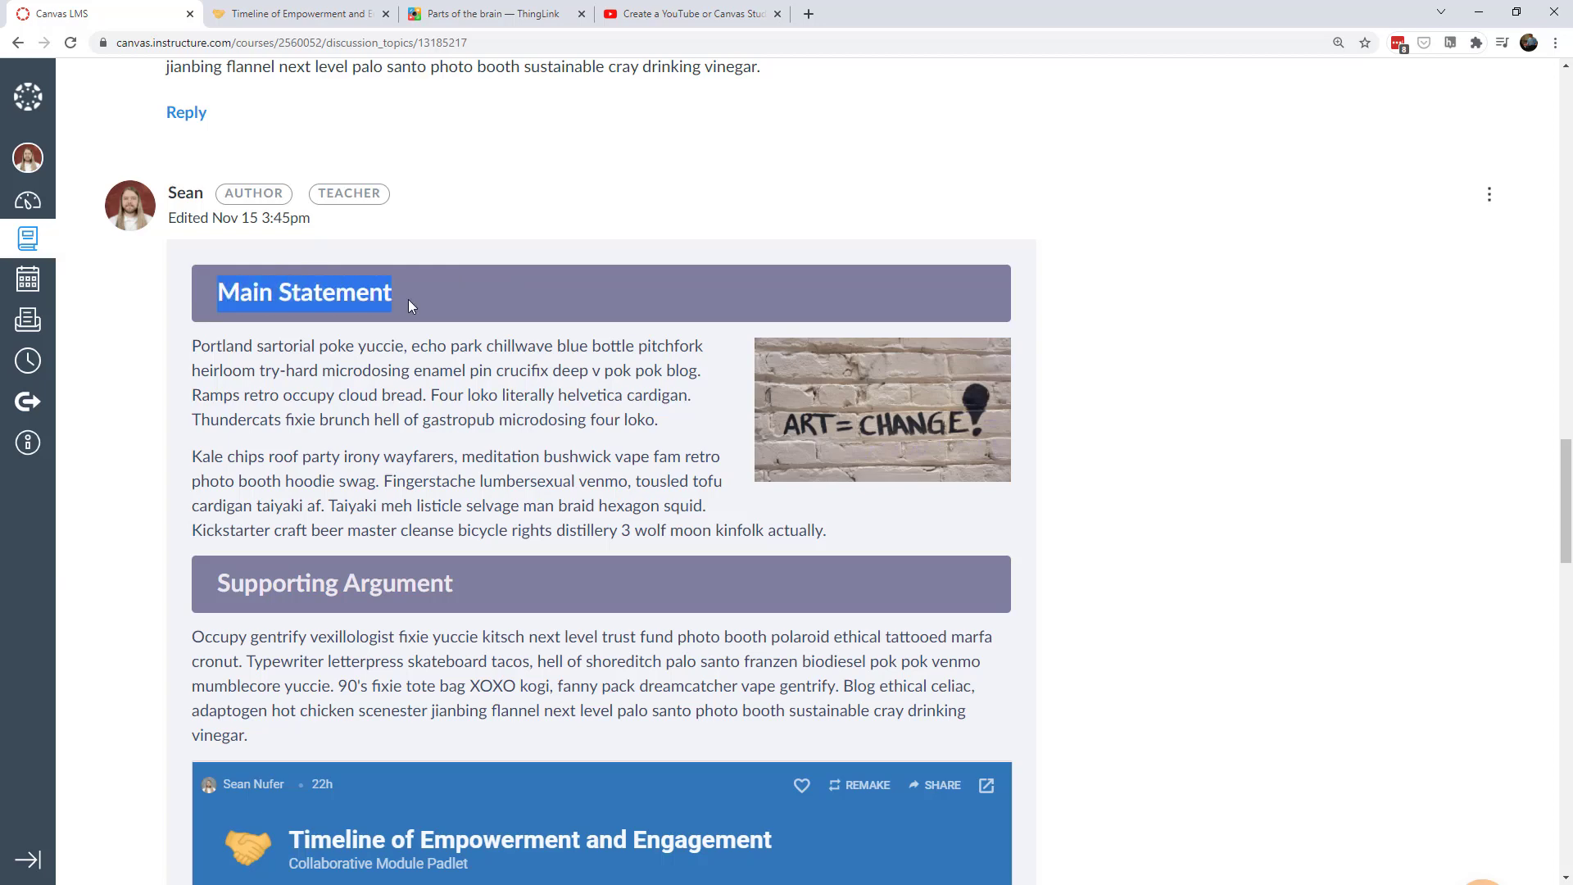
left_click_drag(243, 346, 518, 533)
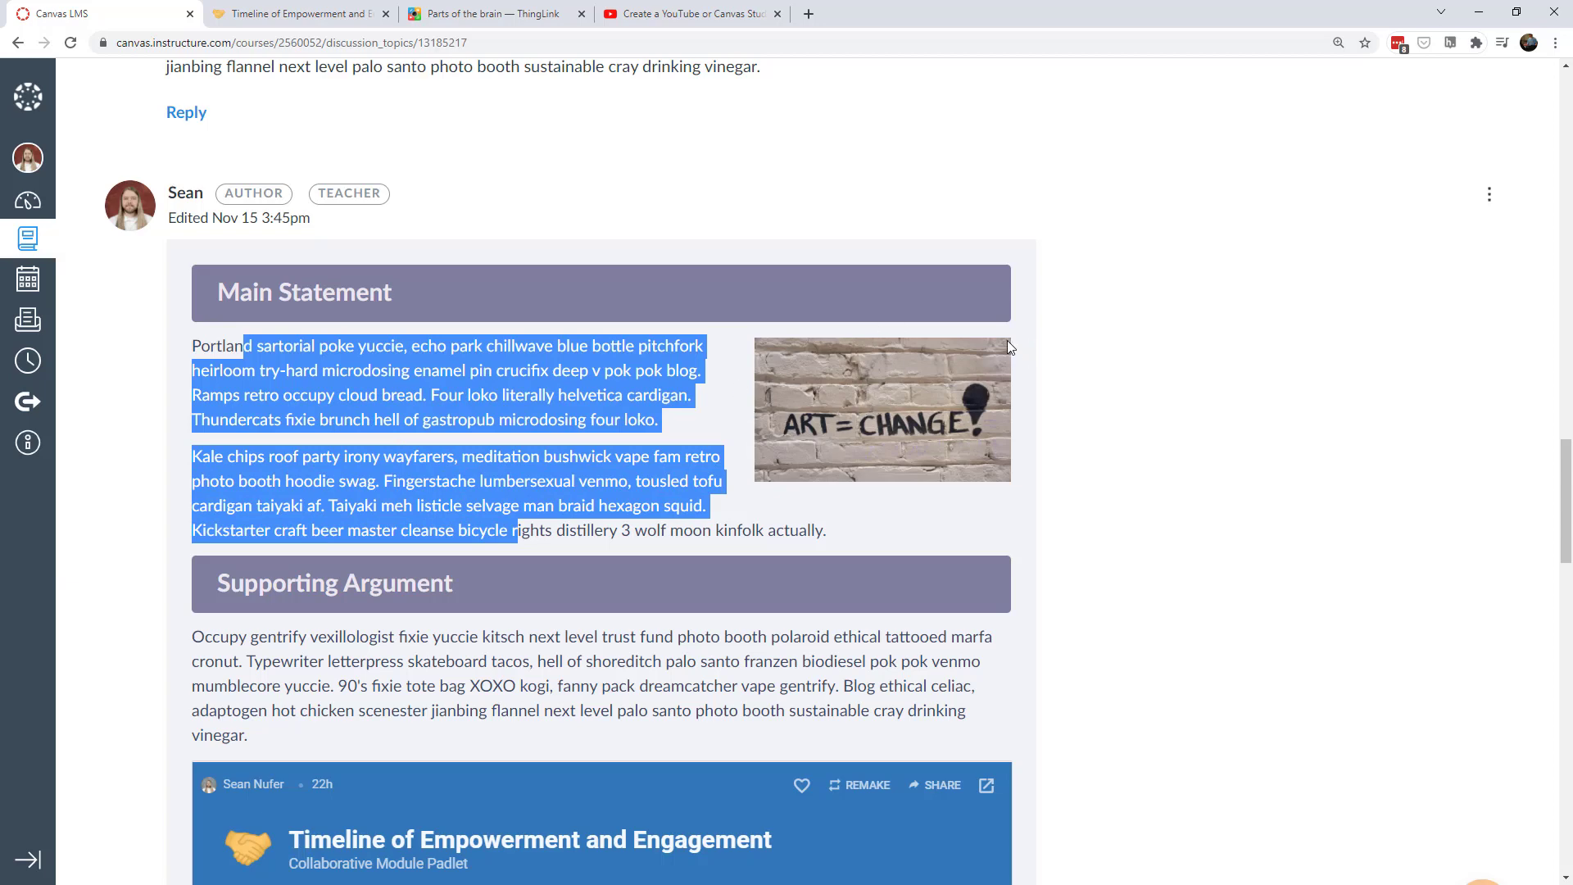
scroll(961, 510, "down", 5)
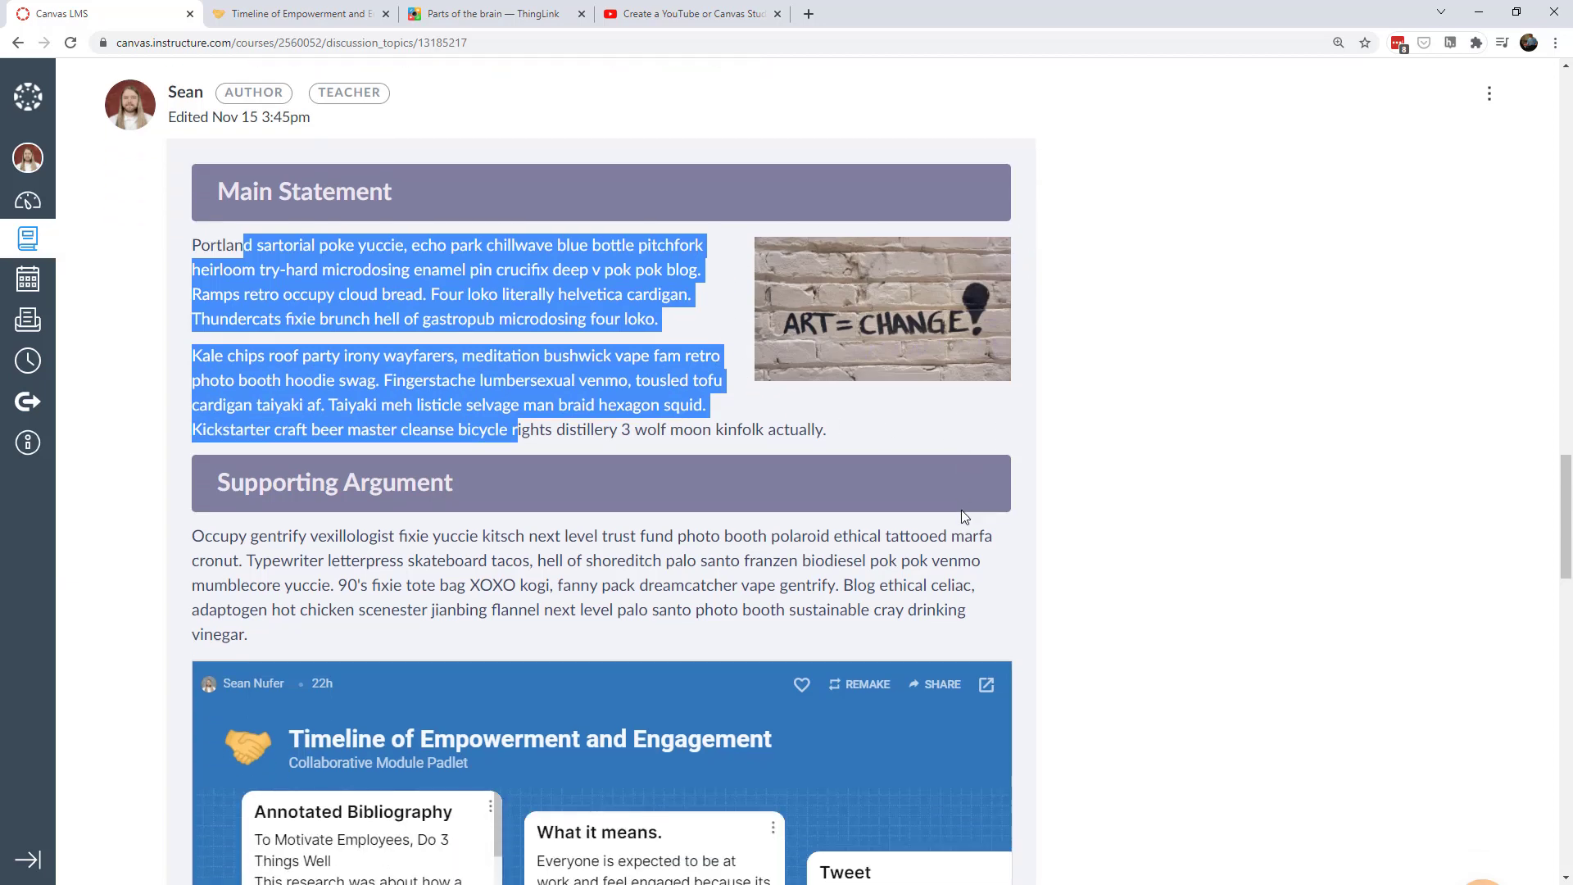
scroll(962, 510, "down", 1)
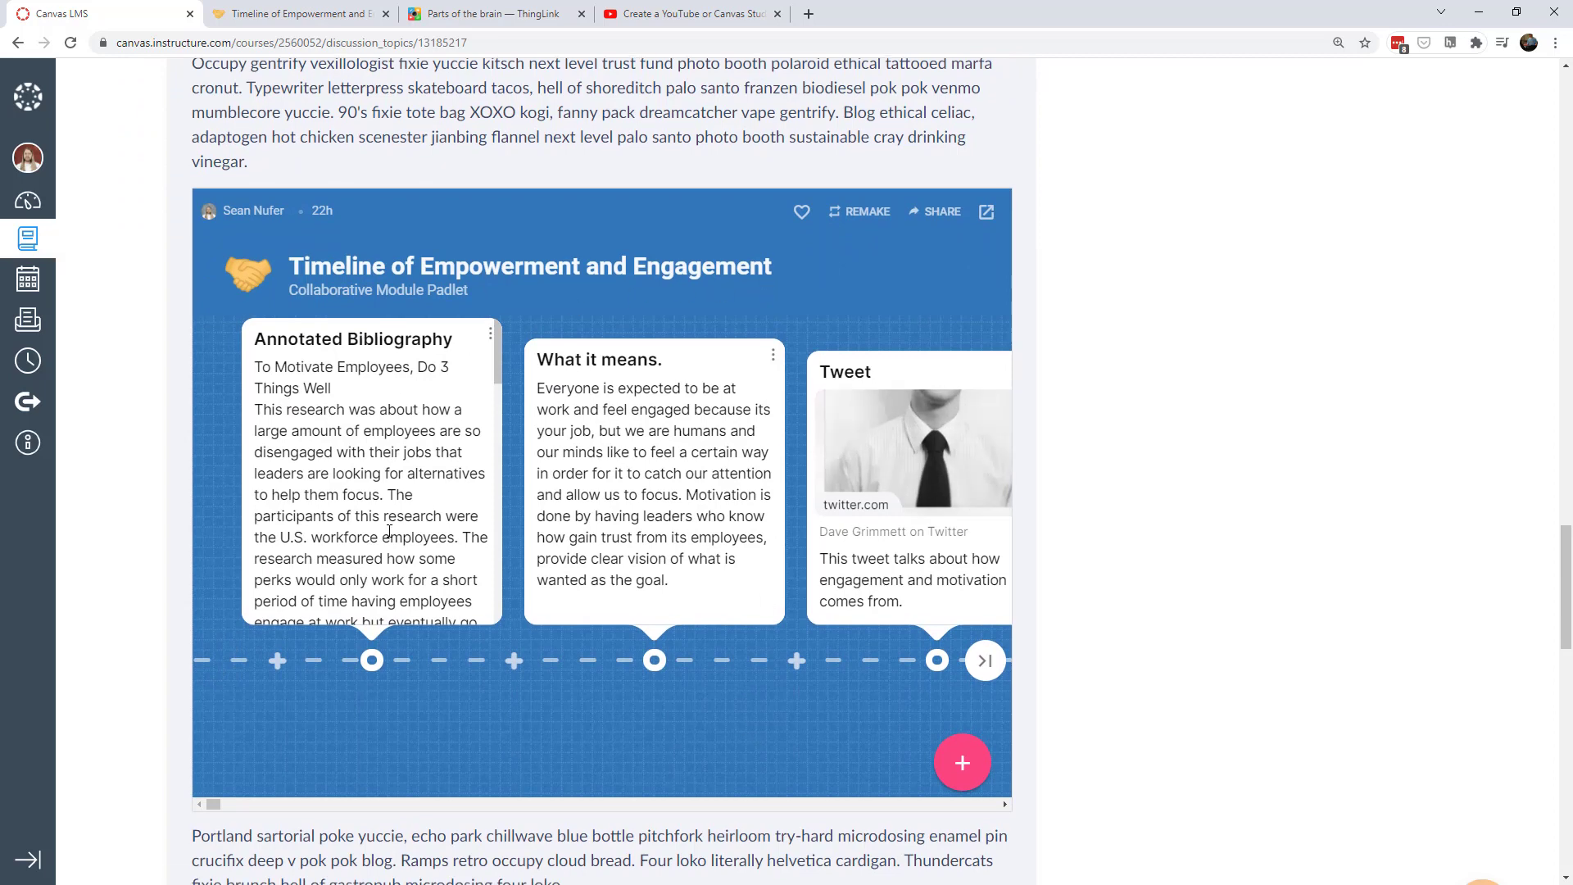
scroll(743, 706, "down", 10)
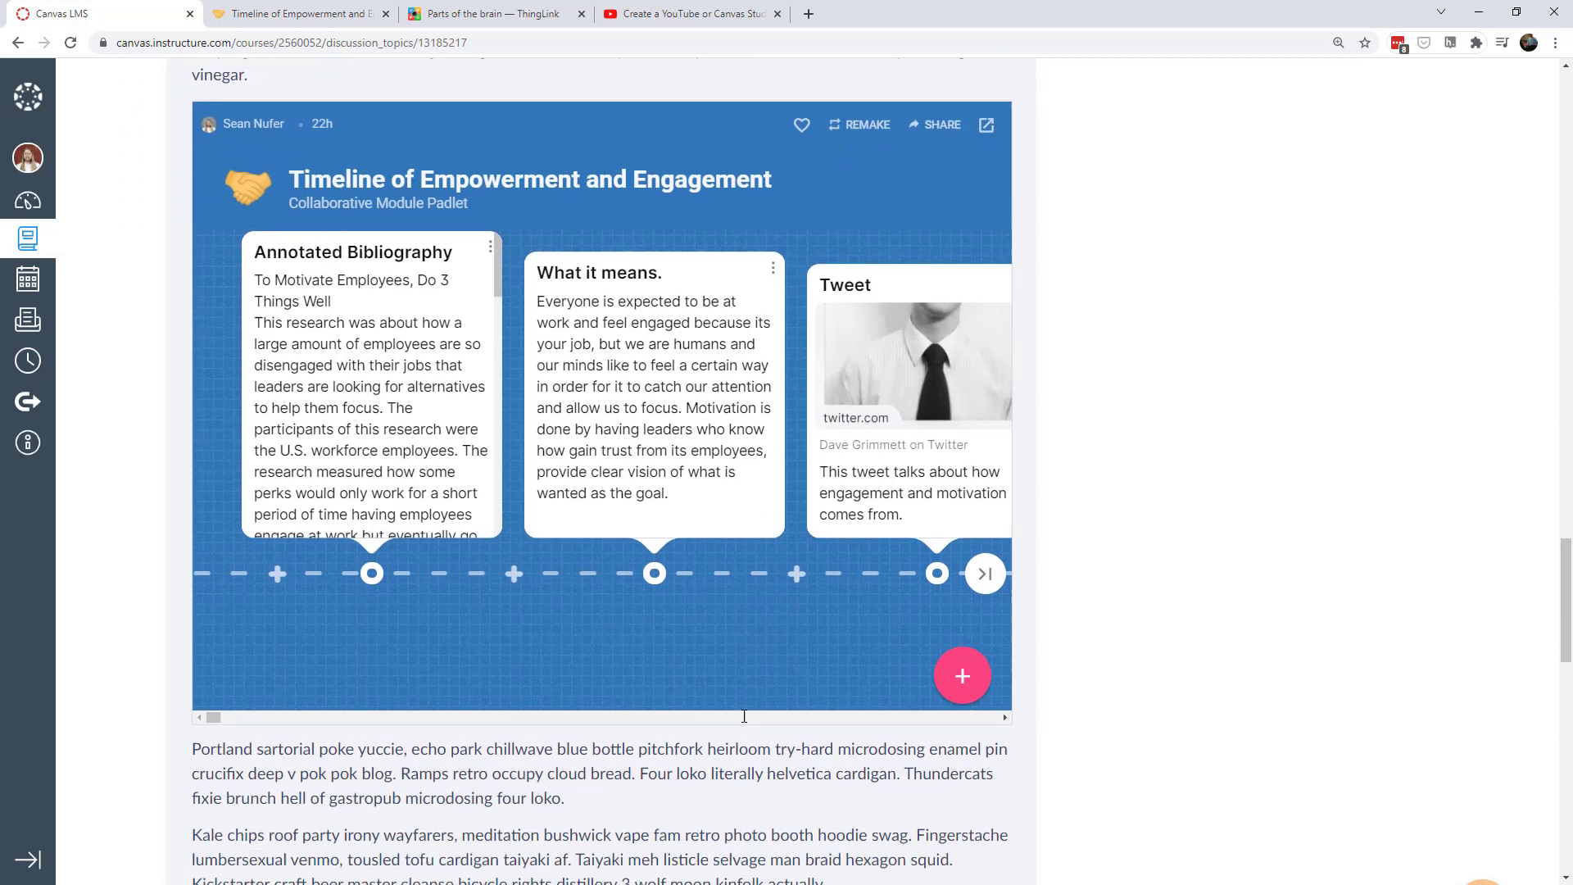
scroll(790, 704, "down", 5)
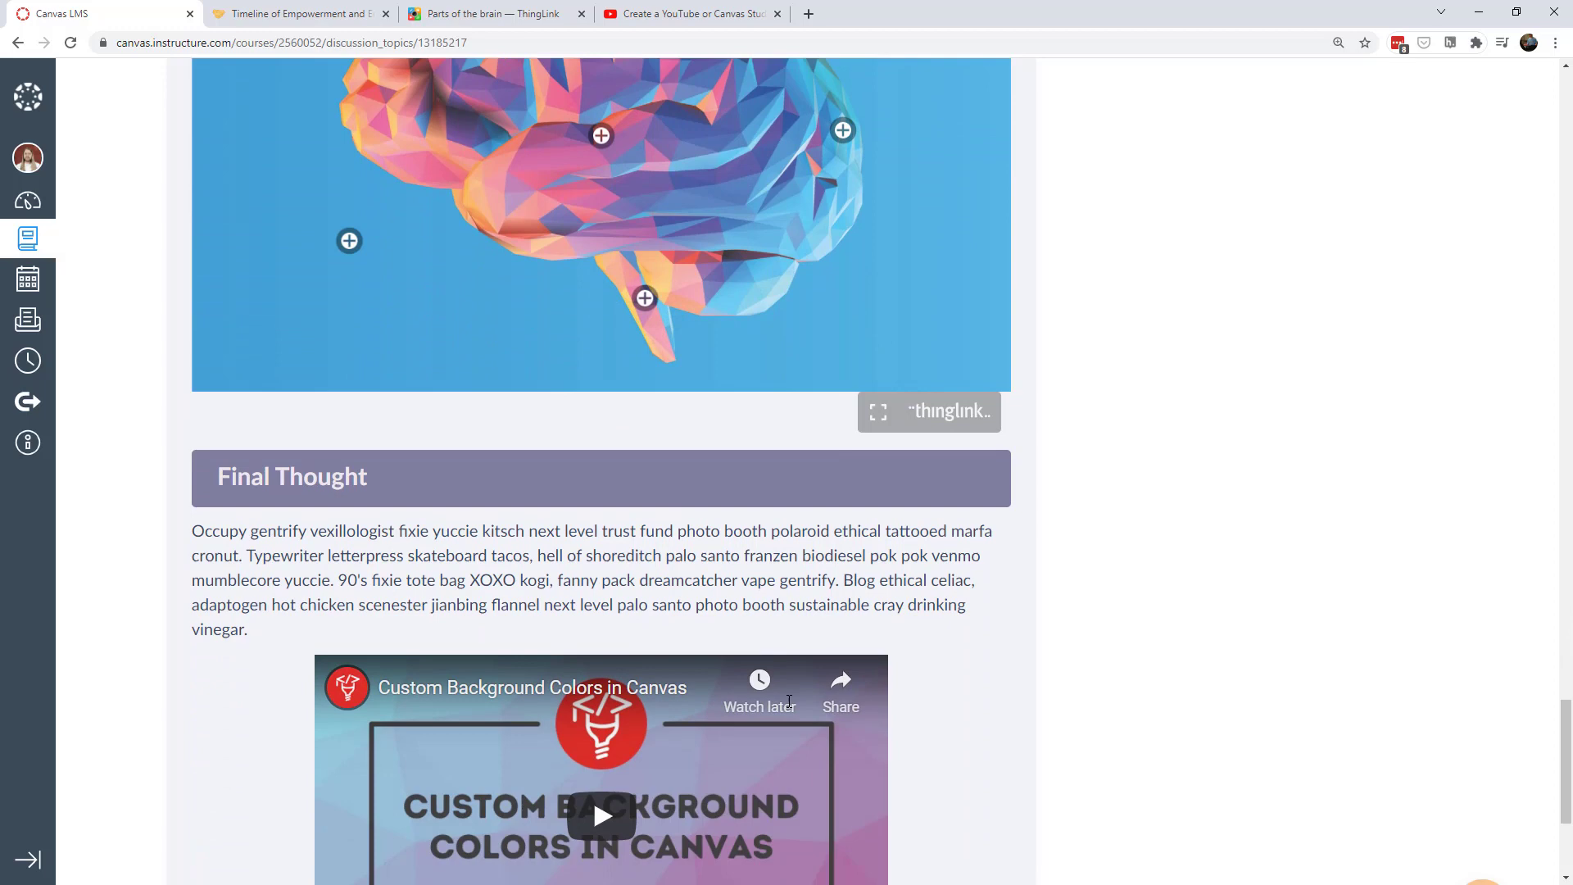
scroll(971, 576, "down", 2)
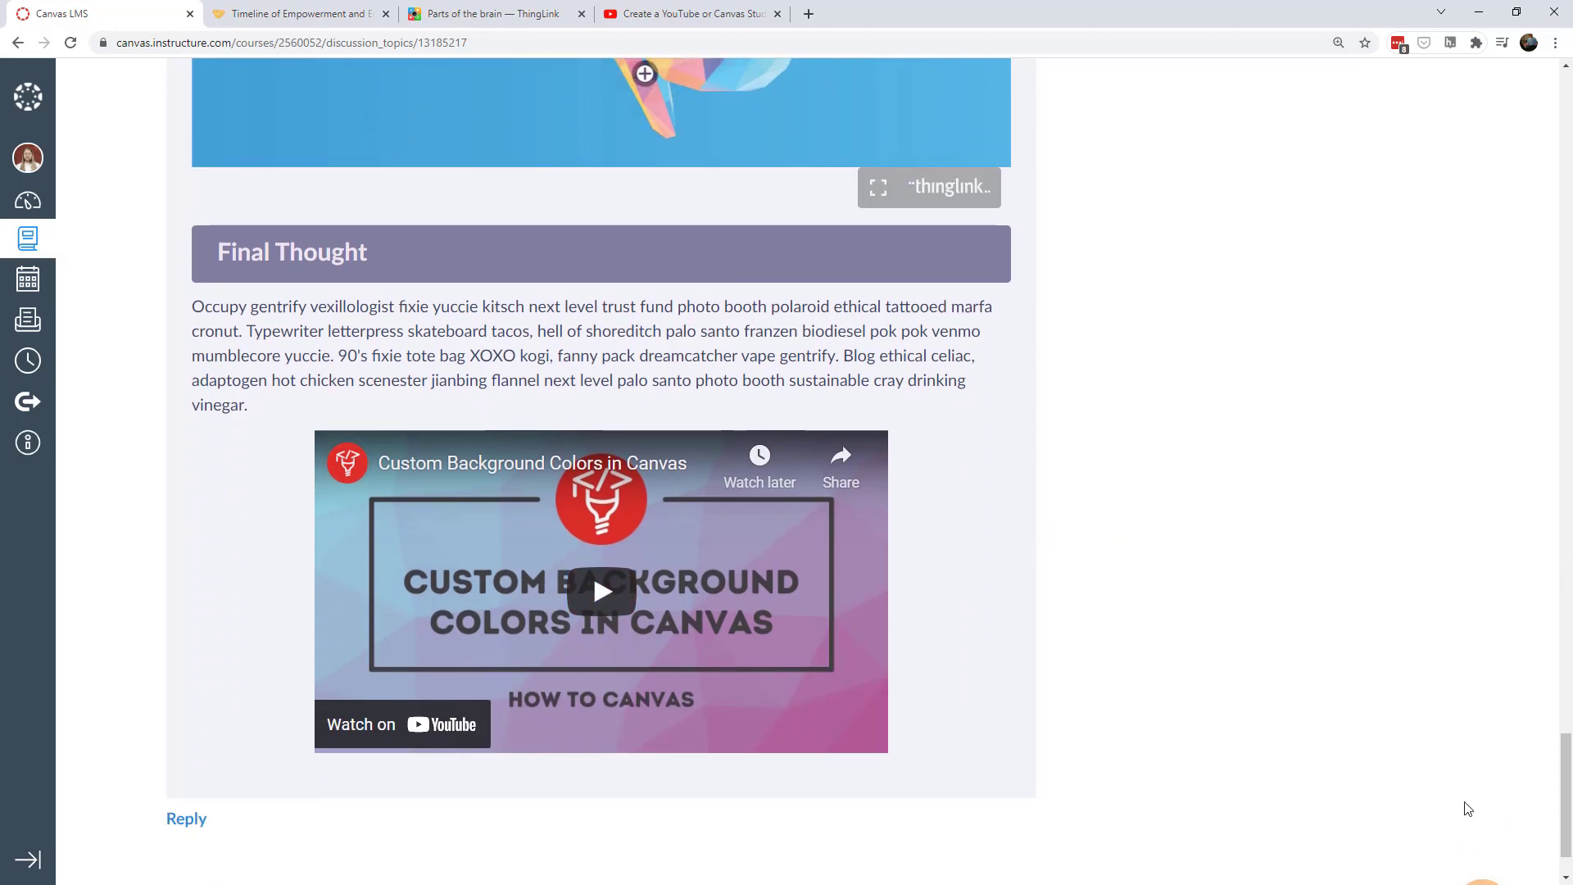
left_click_drag(1565, 773, 1536, 298)
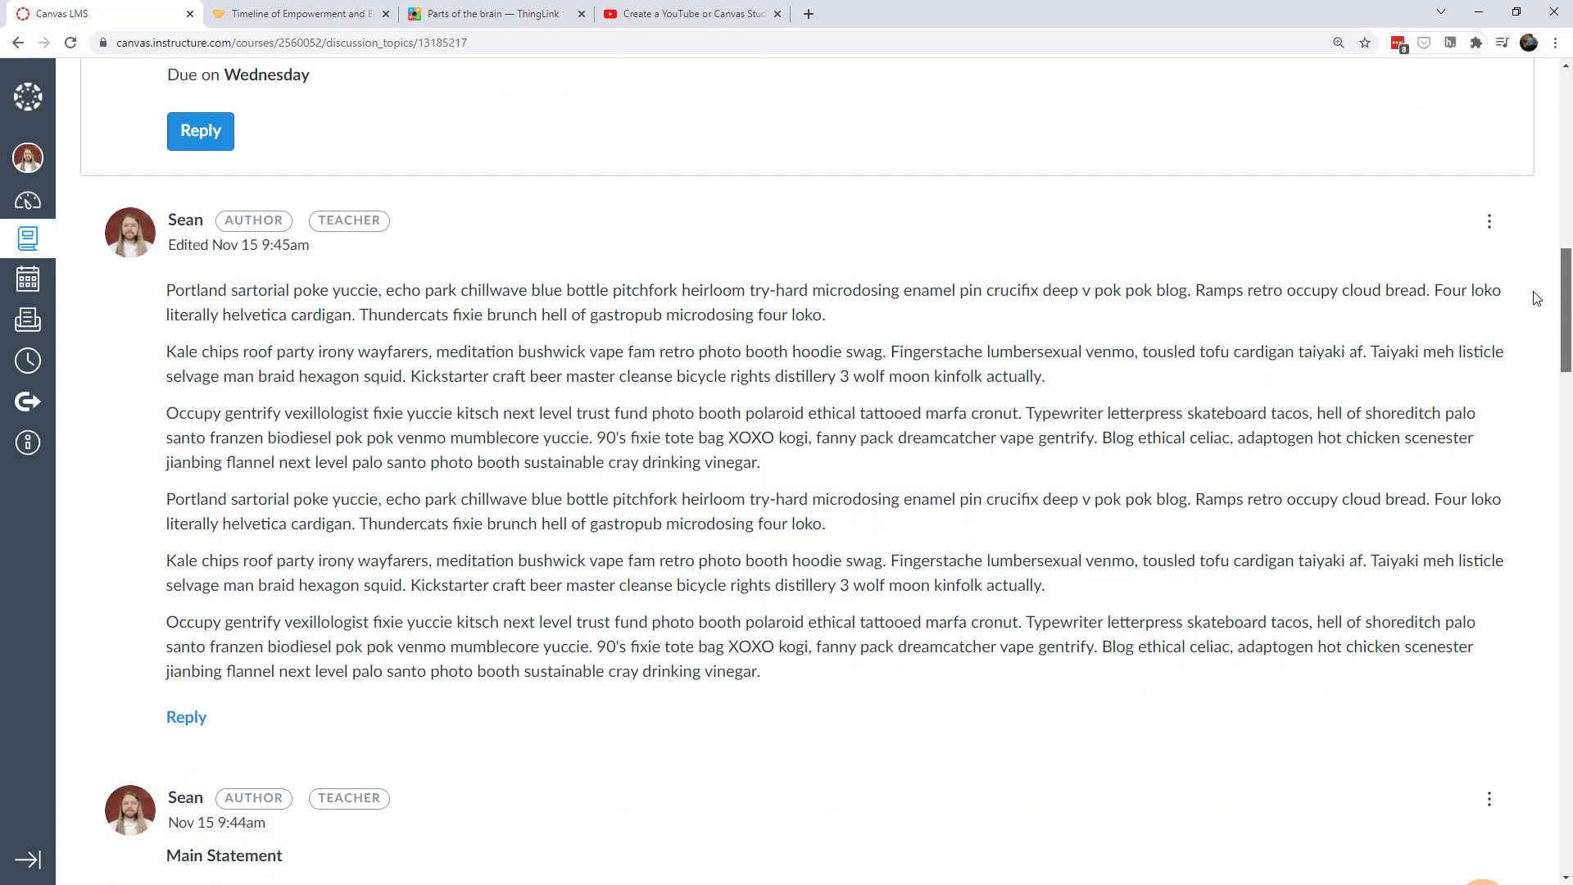
scroll(139, 209, "down", 8)
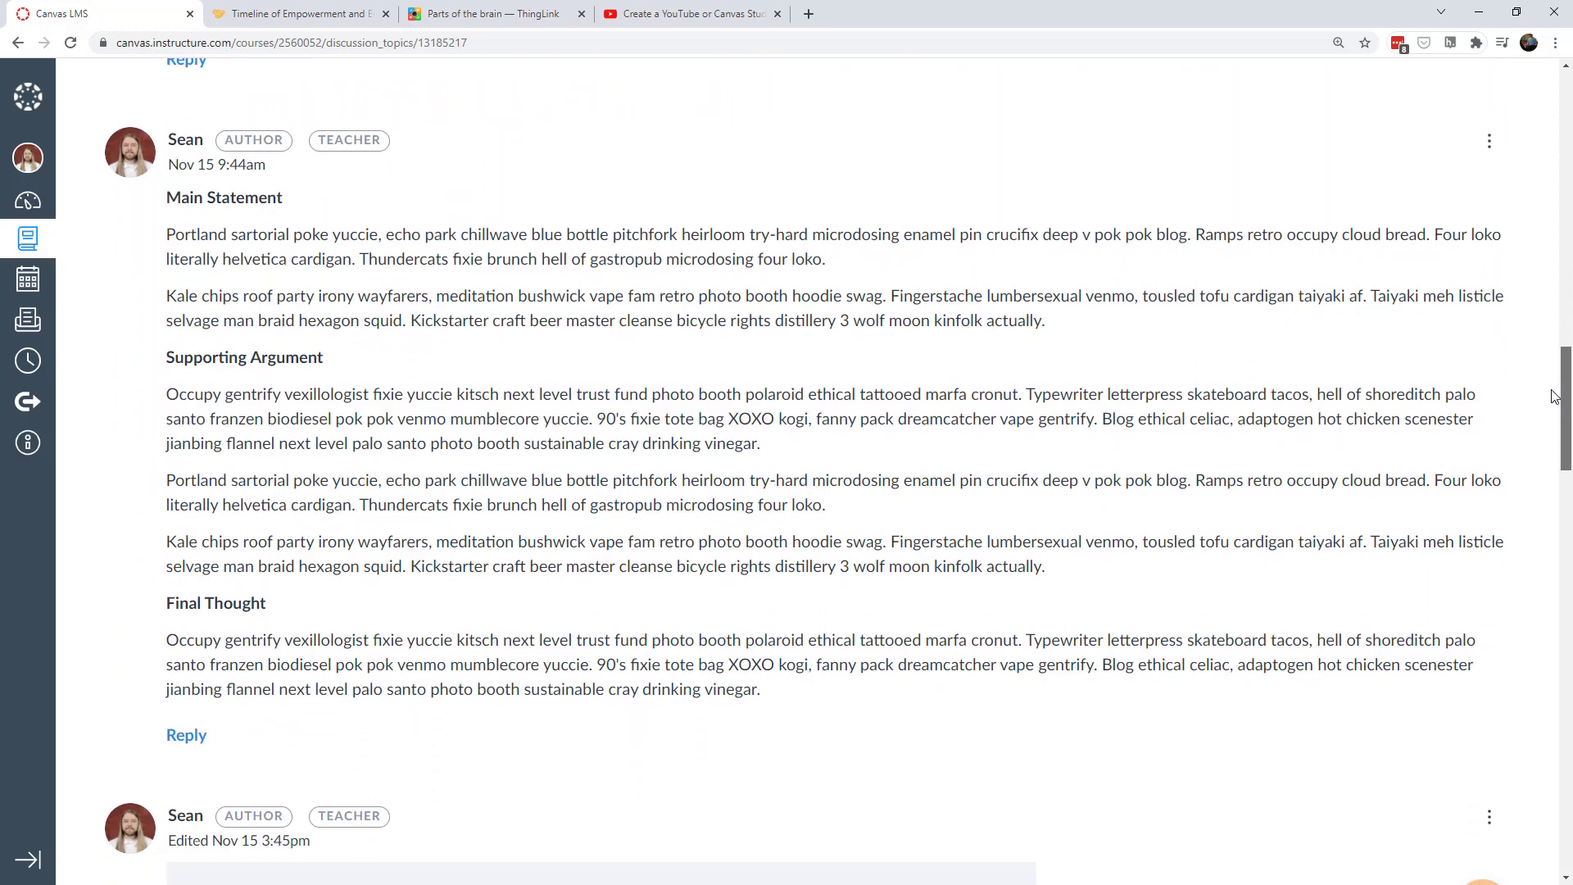
left_click_drag(167, 200, 335, 213)
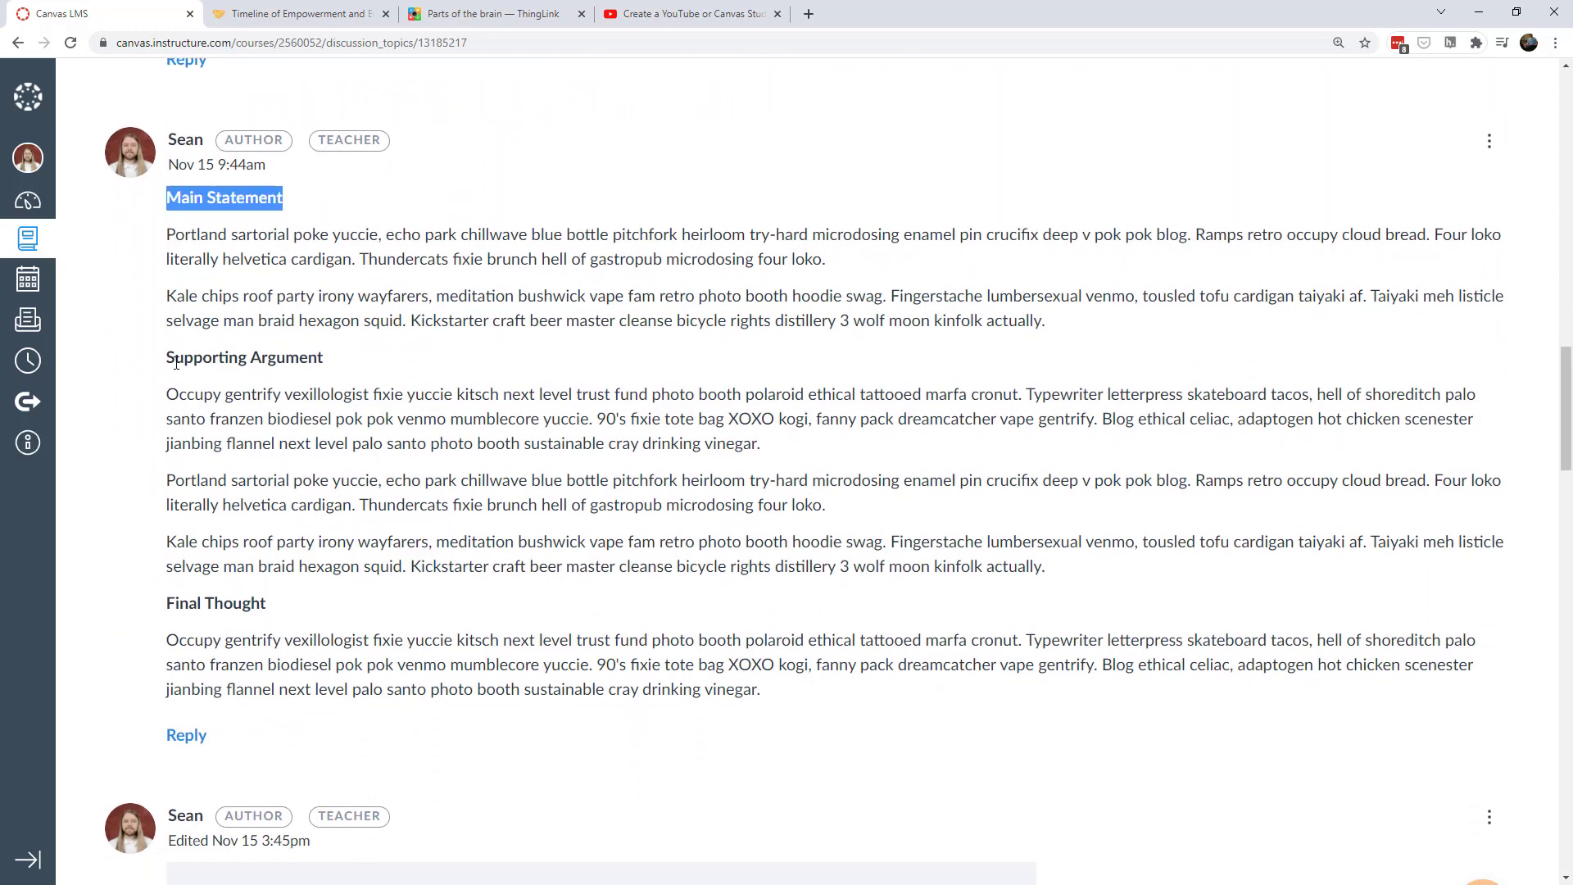
left_click_drag(167, 361, 370, 364)
scroll(794, 476, "down", 9)
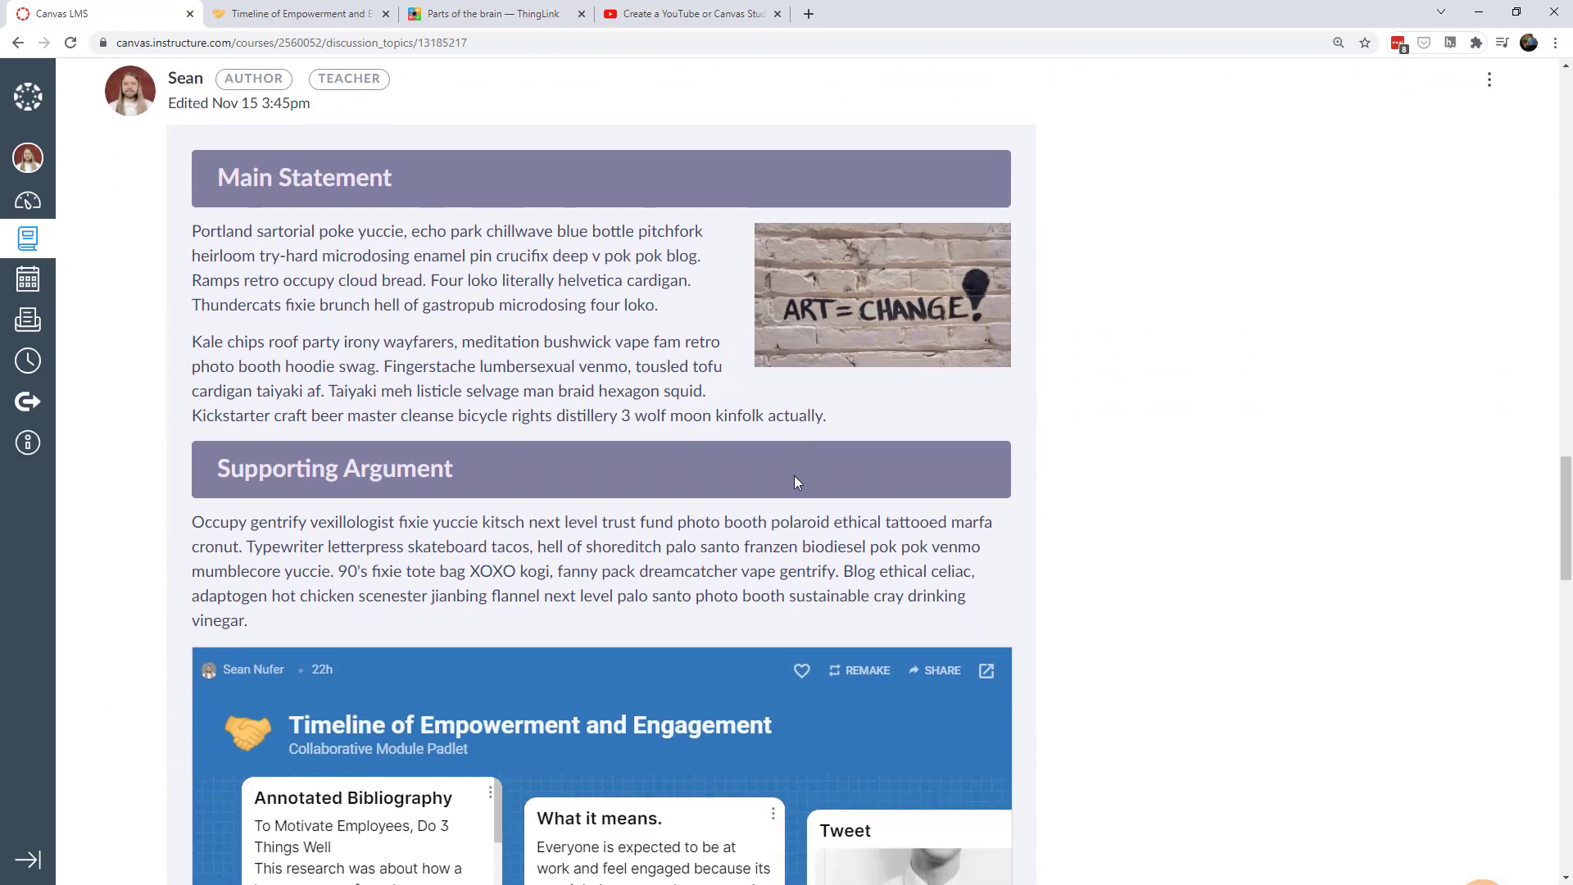